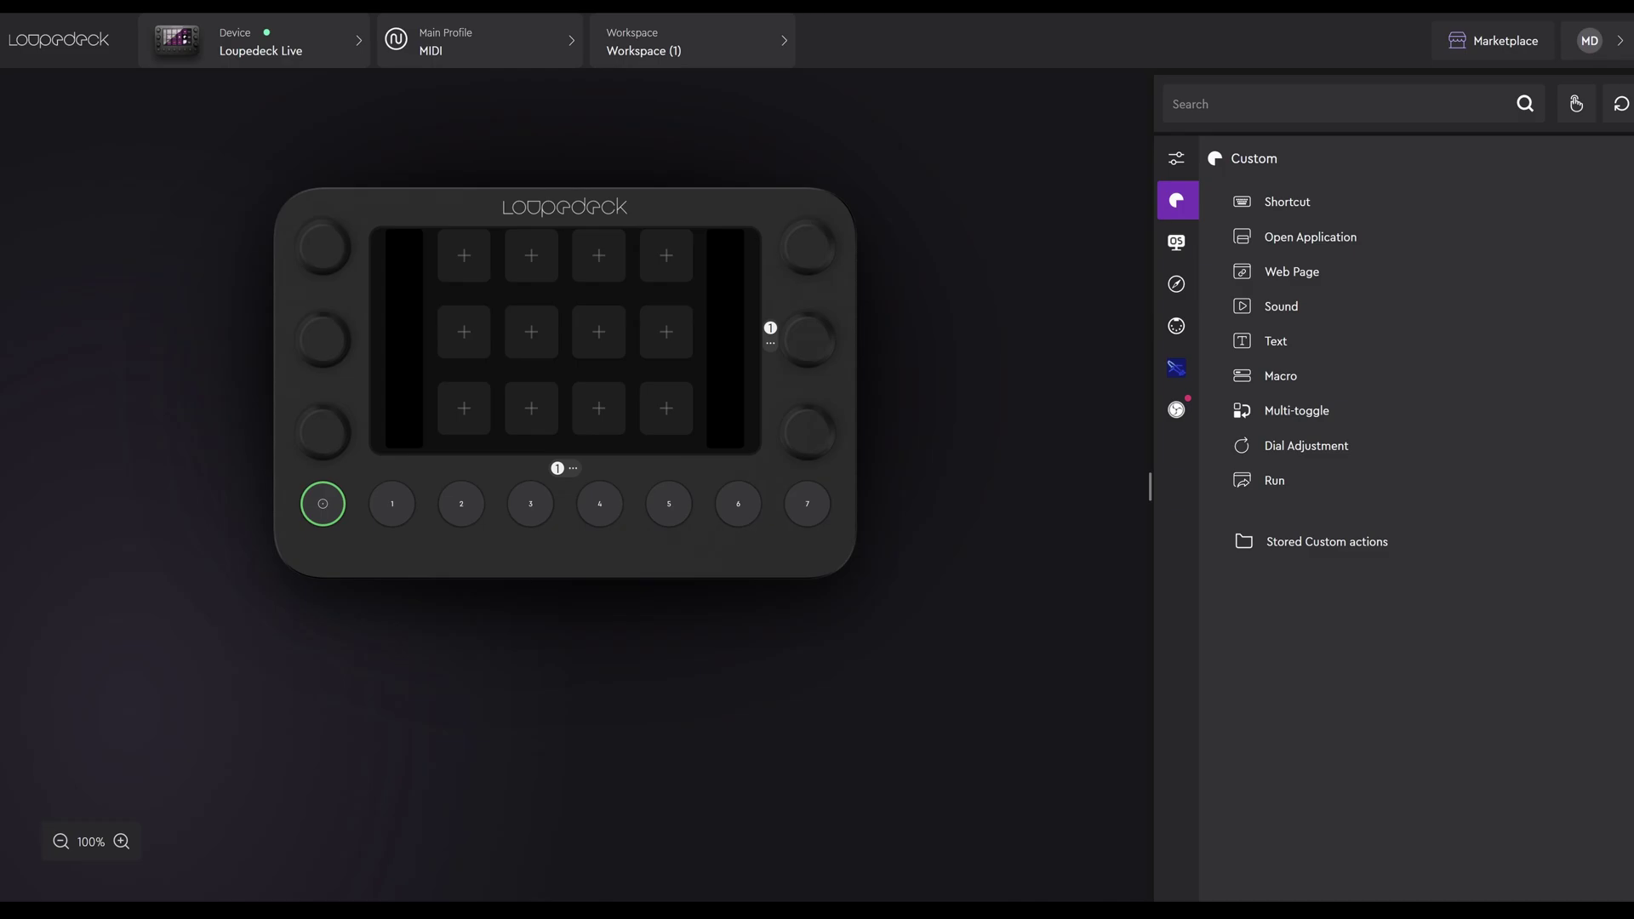
Step: Switch the device to the KAP140 application profile
click(569, 46)
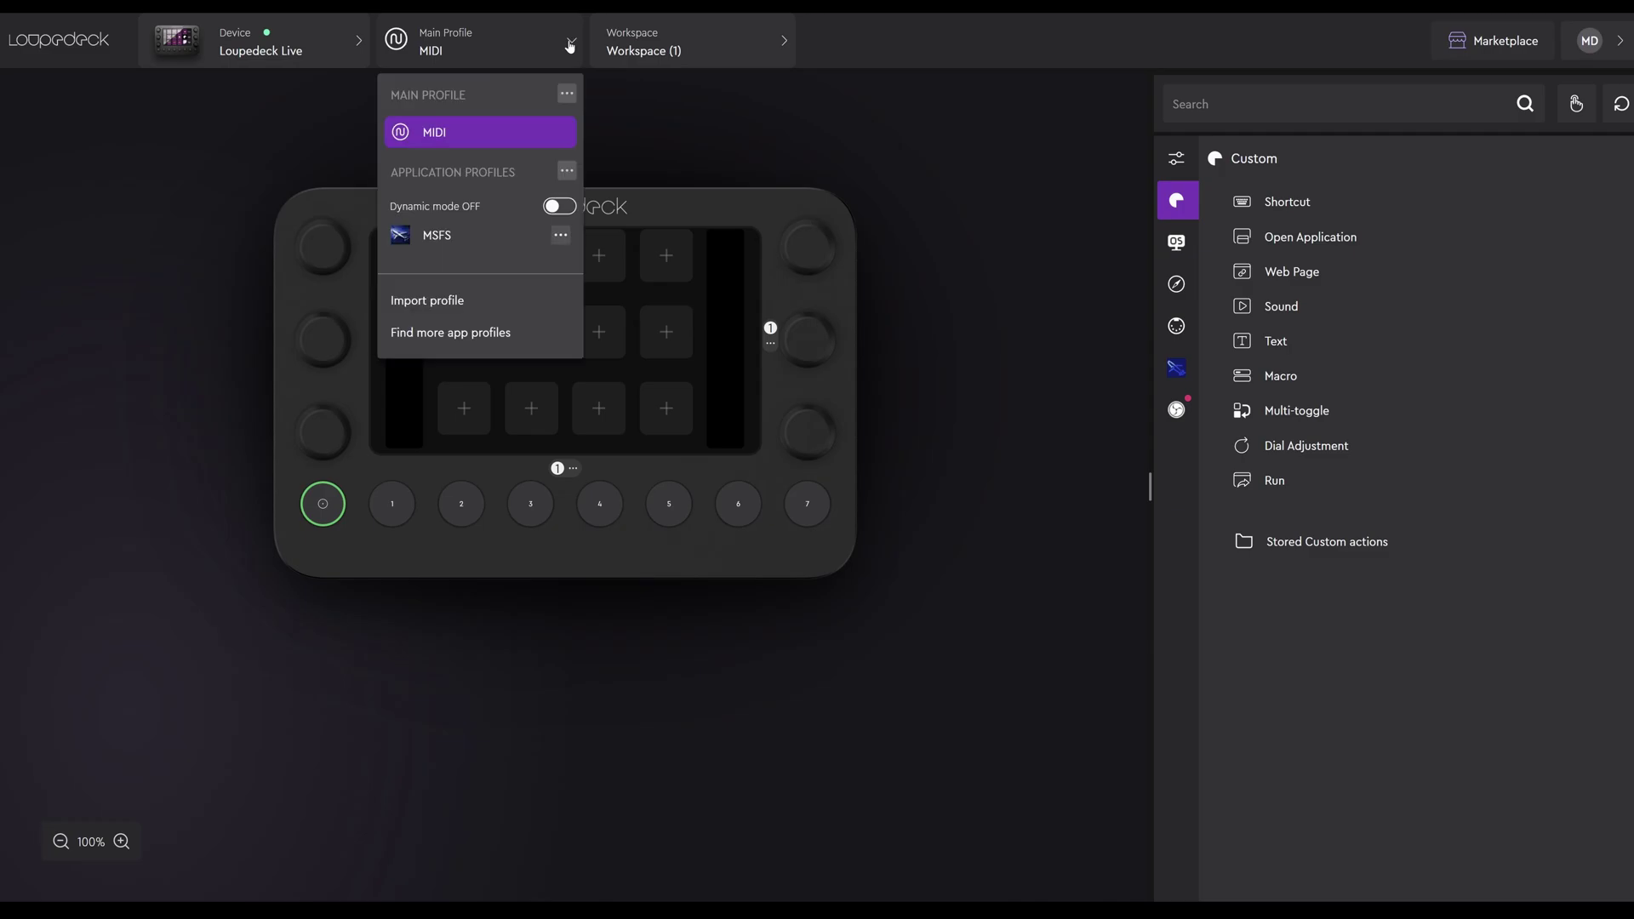
click(558, 235)
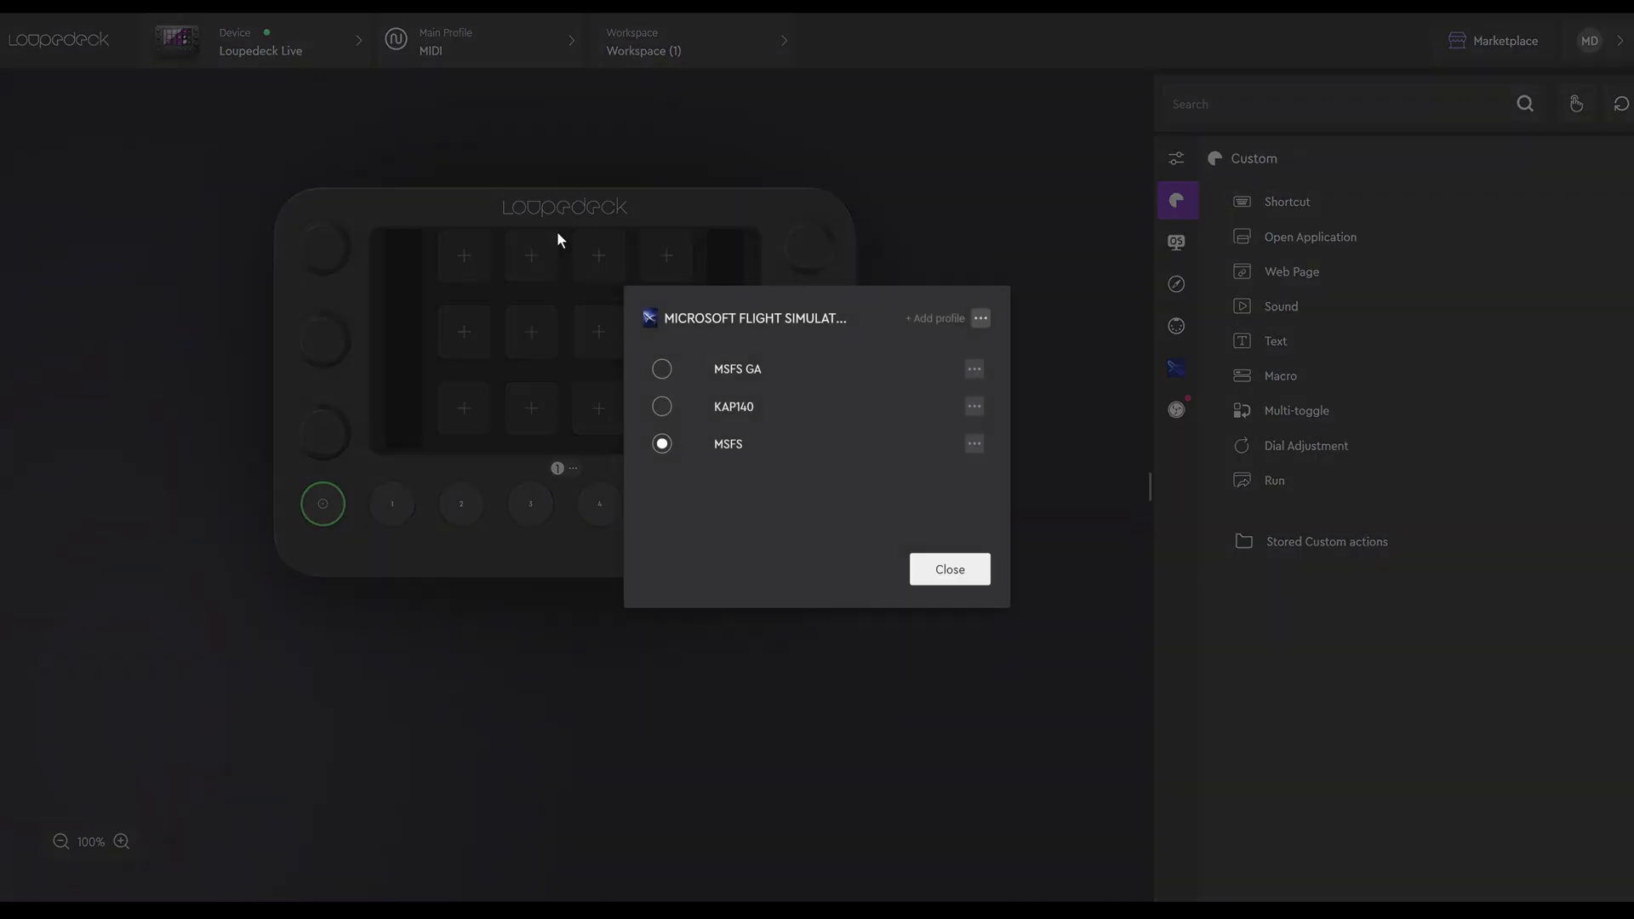
click(661, 406)
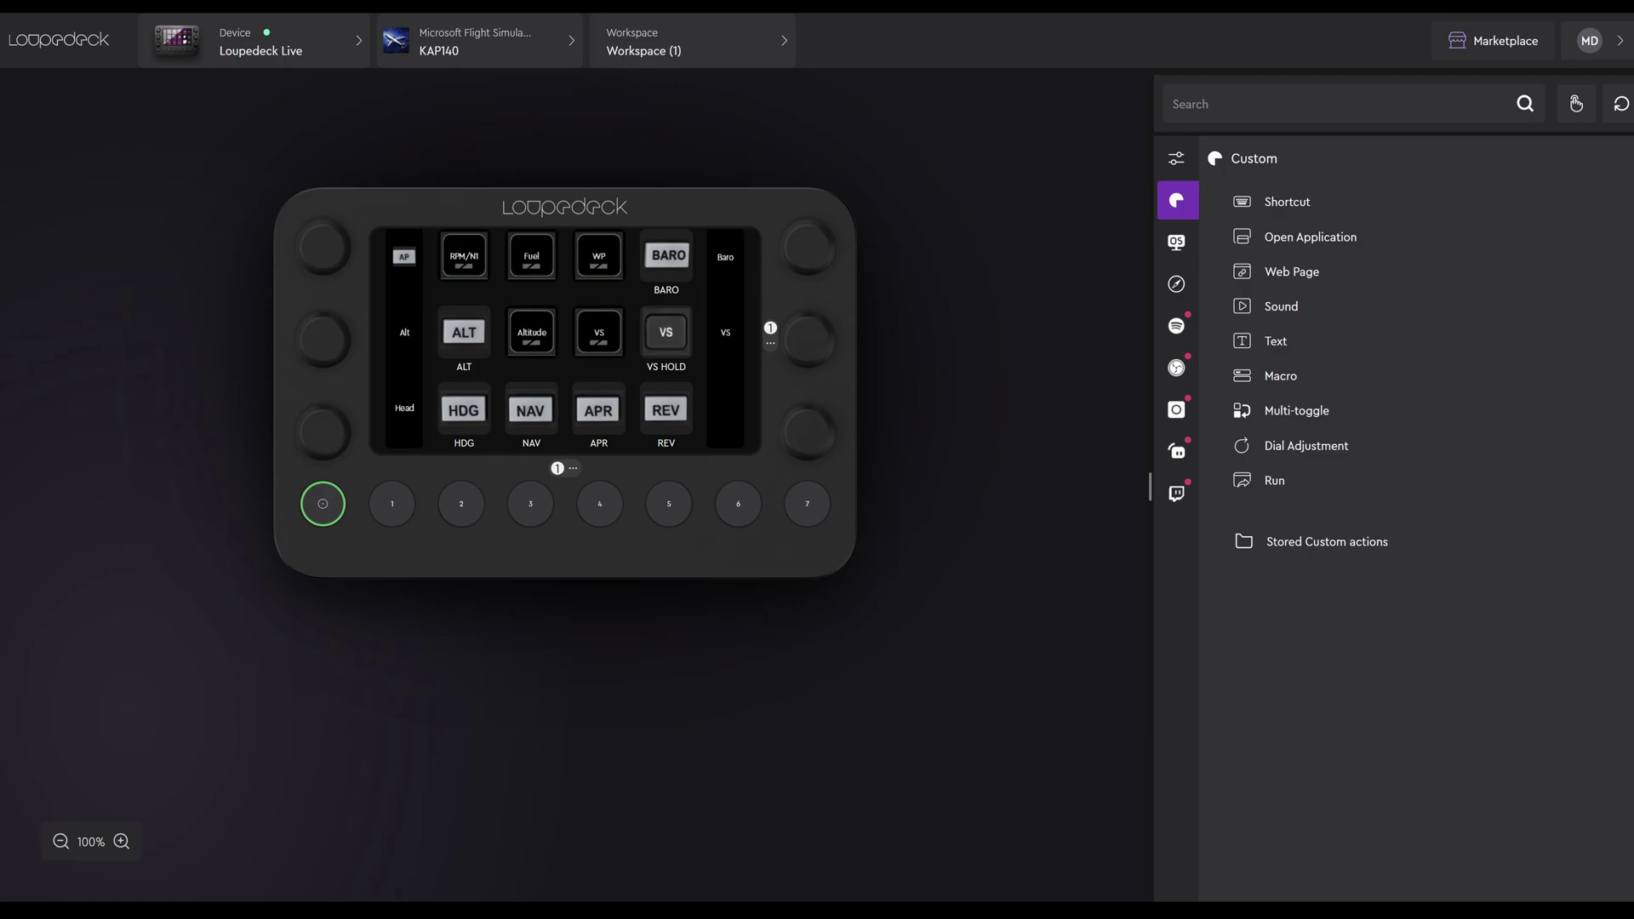
Step: Switch to the MSFS profile and open the Microsoft Flight Simulator plugin's details
click(572, 44)
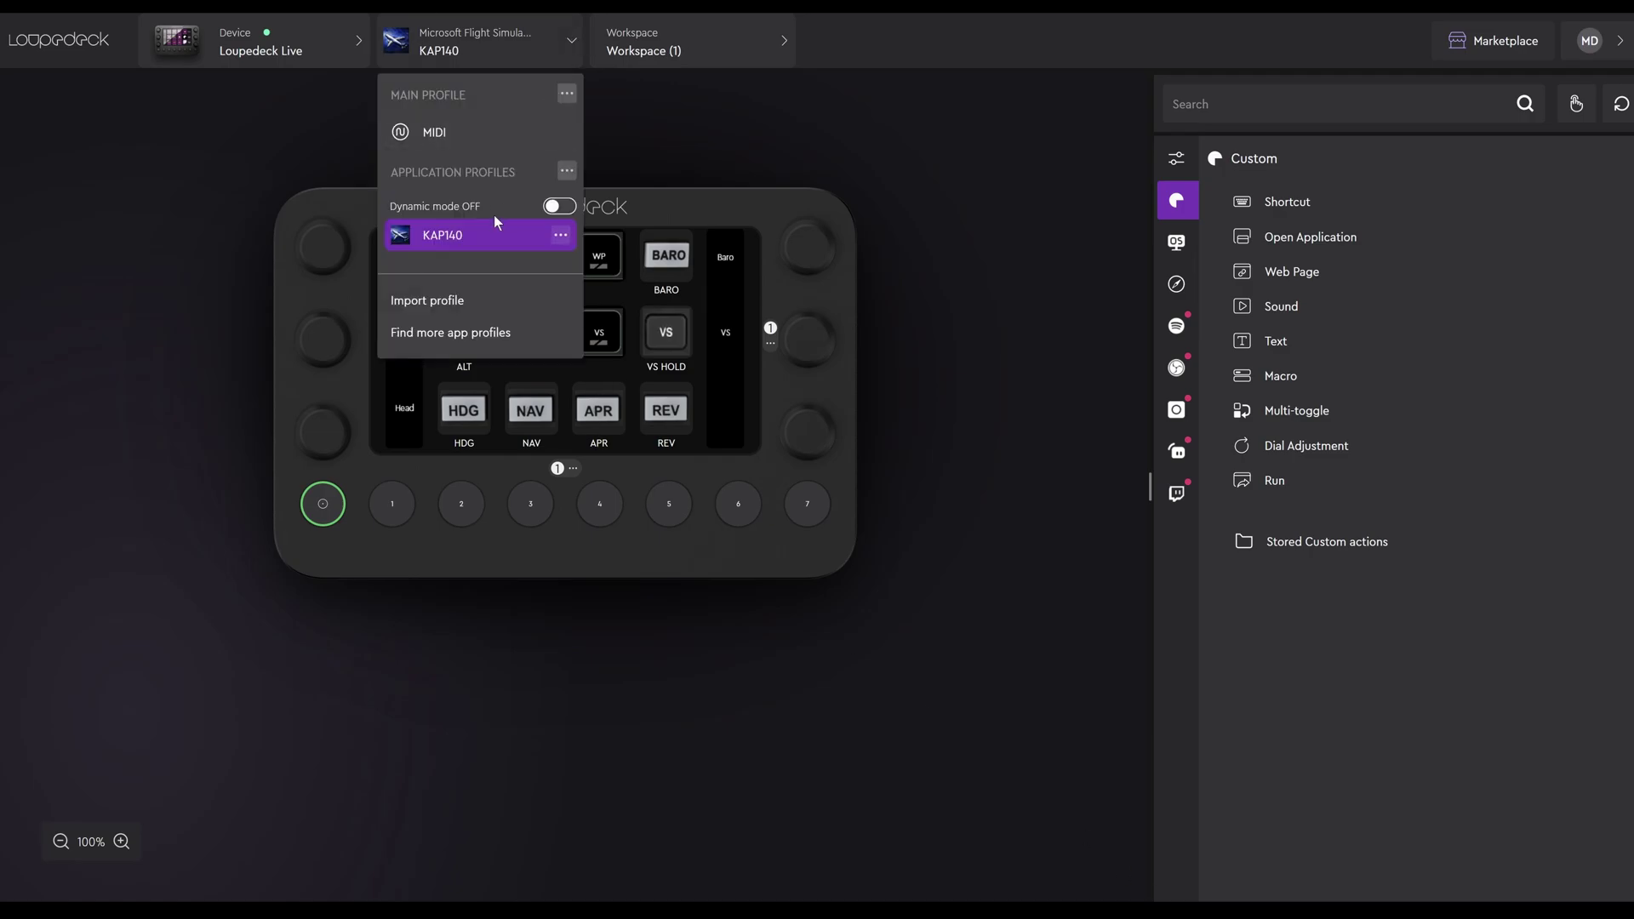
click(558, 236)
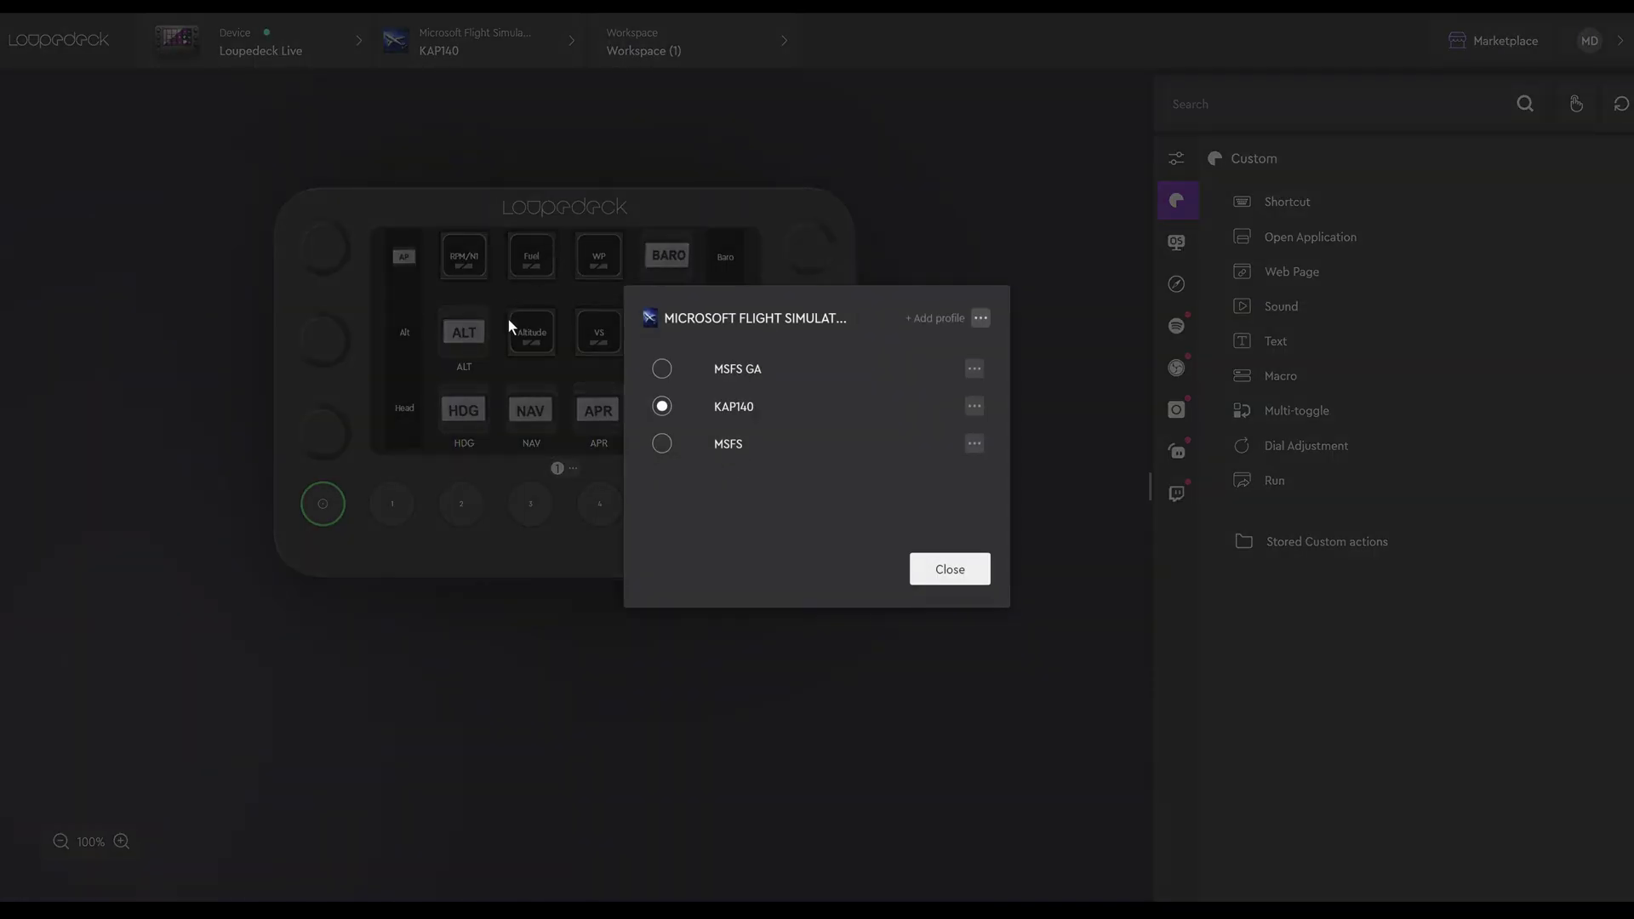
click(661, 444)
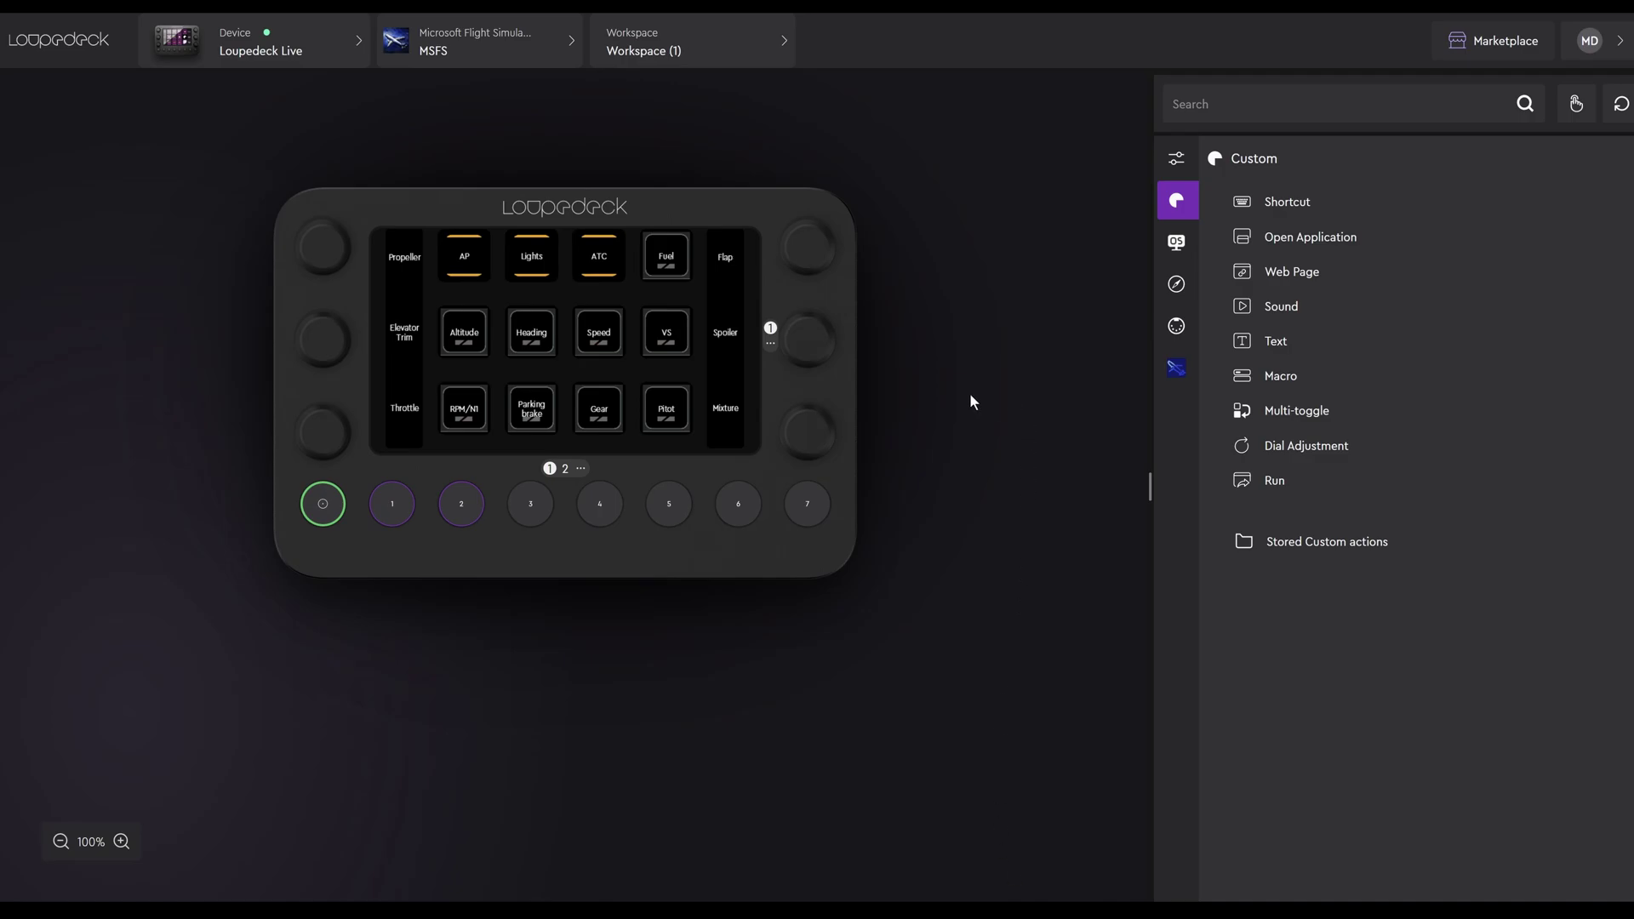
click(1173, 378)
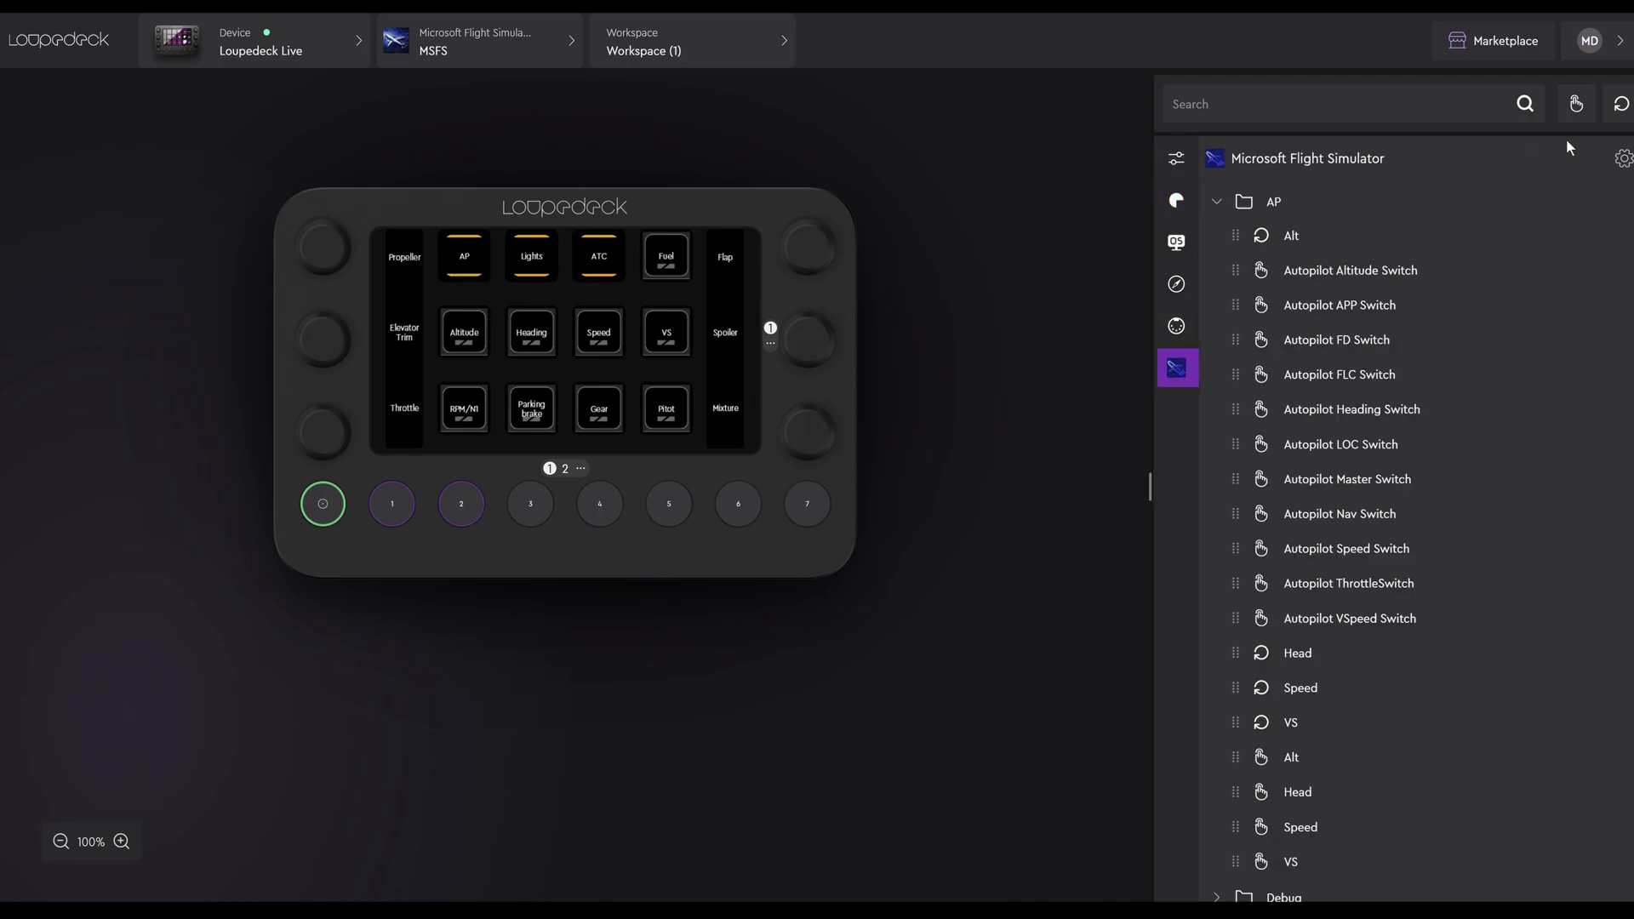
click(1624, 160)
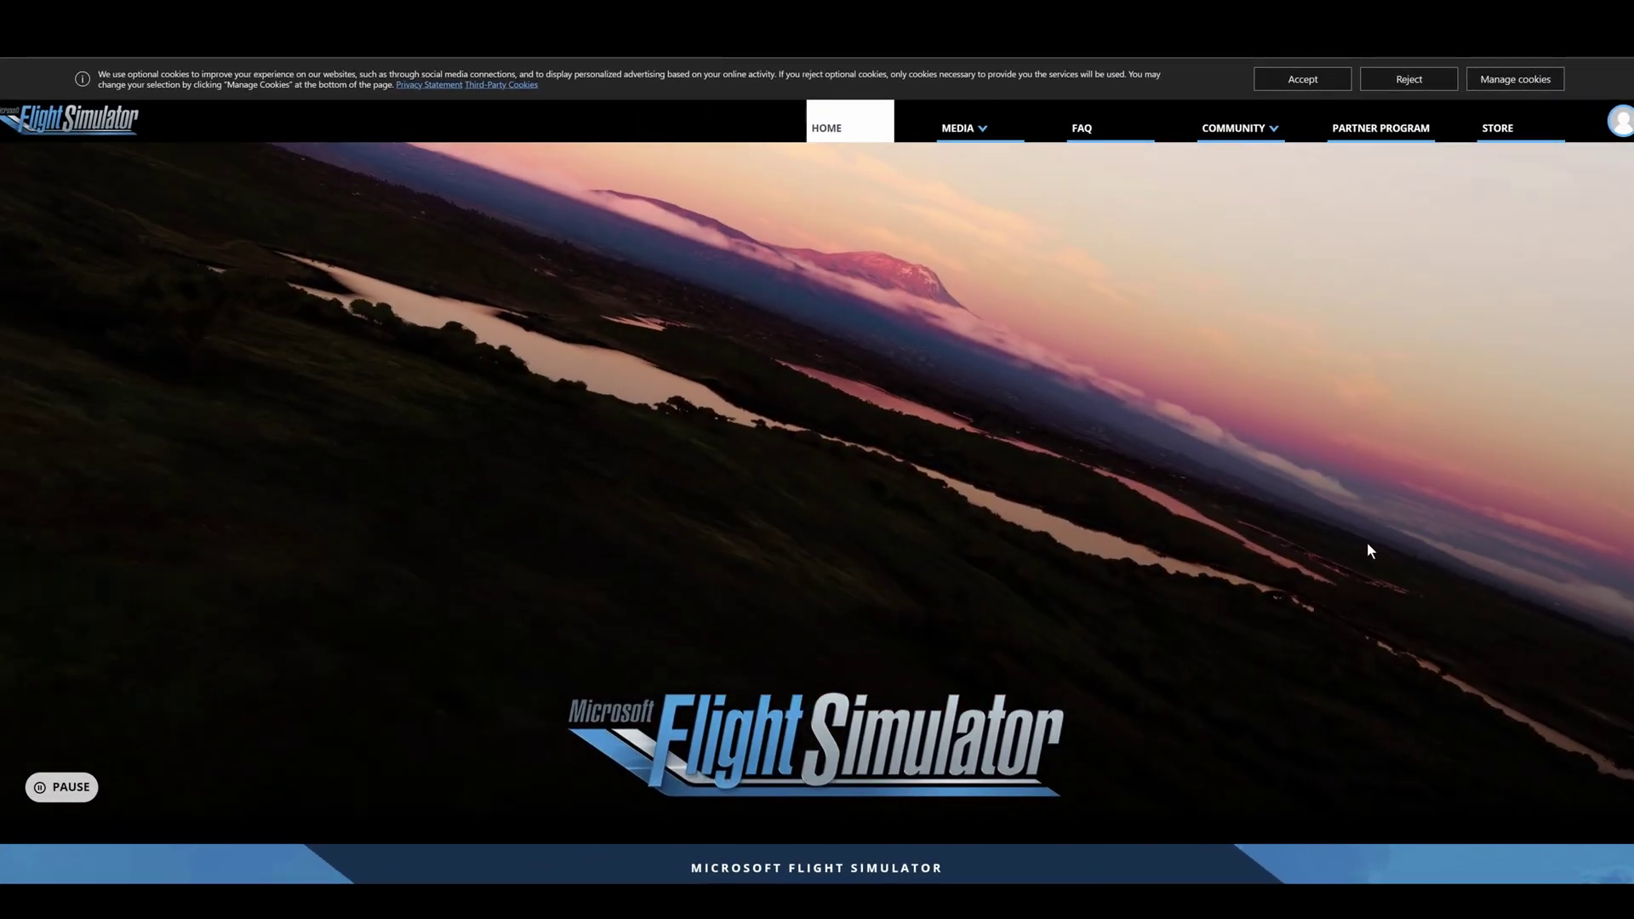
Step: Search the Flight Simulator forums, open the LoupeDeck Live & CT plugin topic and its Release 2.1.0 link
click(1234, 128)
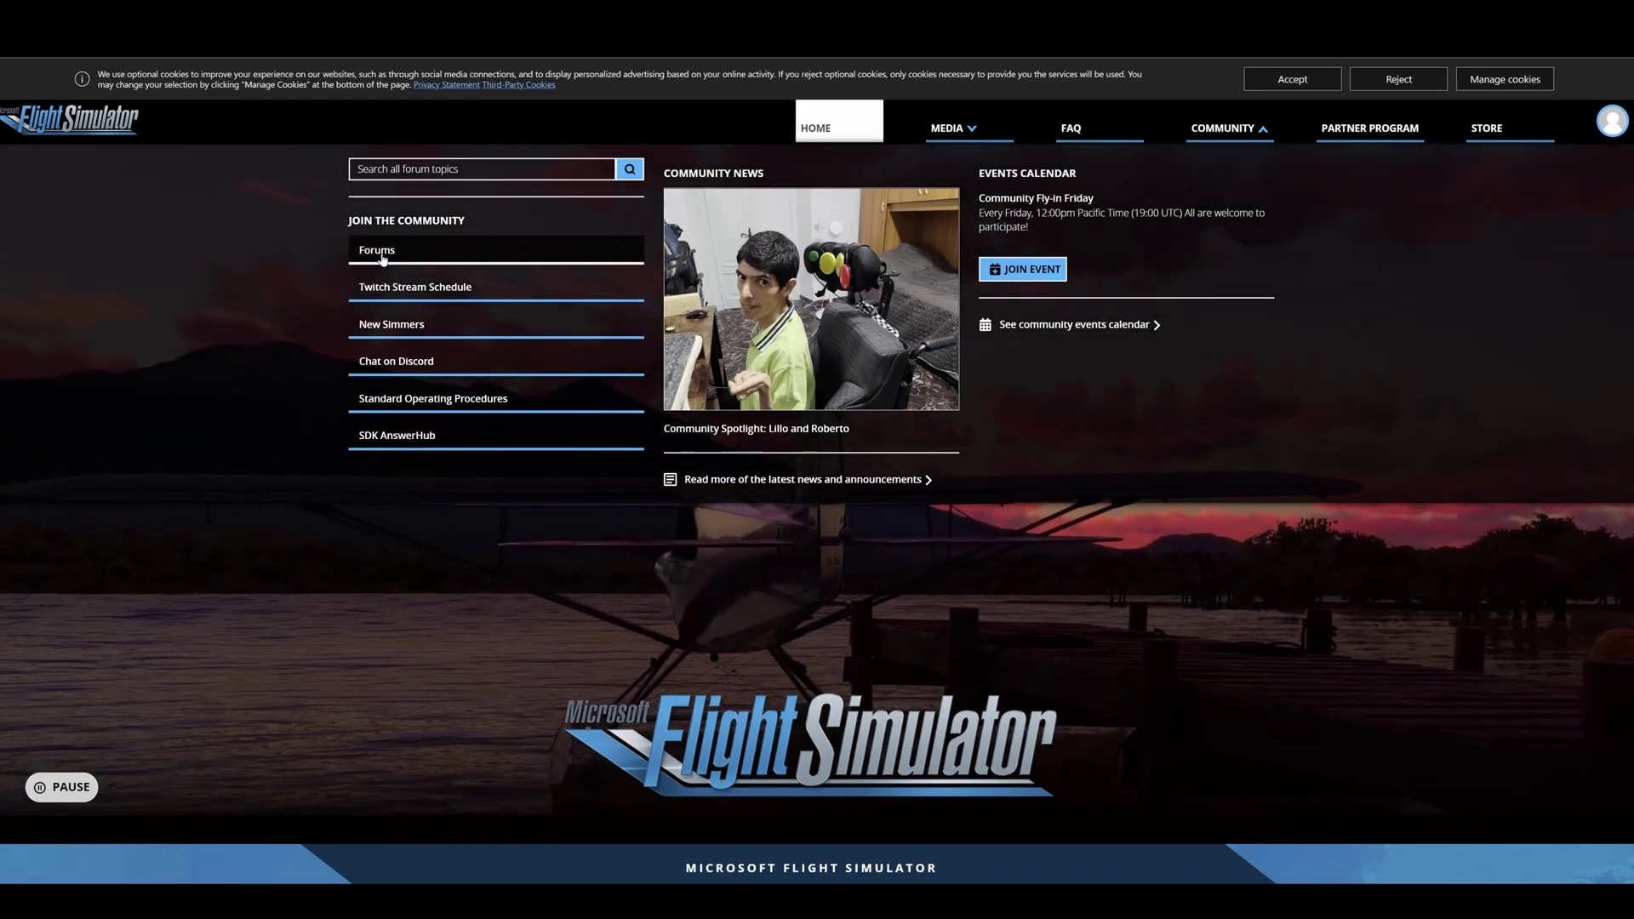
click(383, 258)
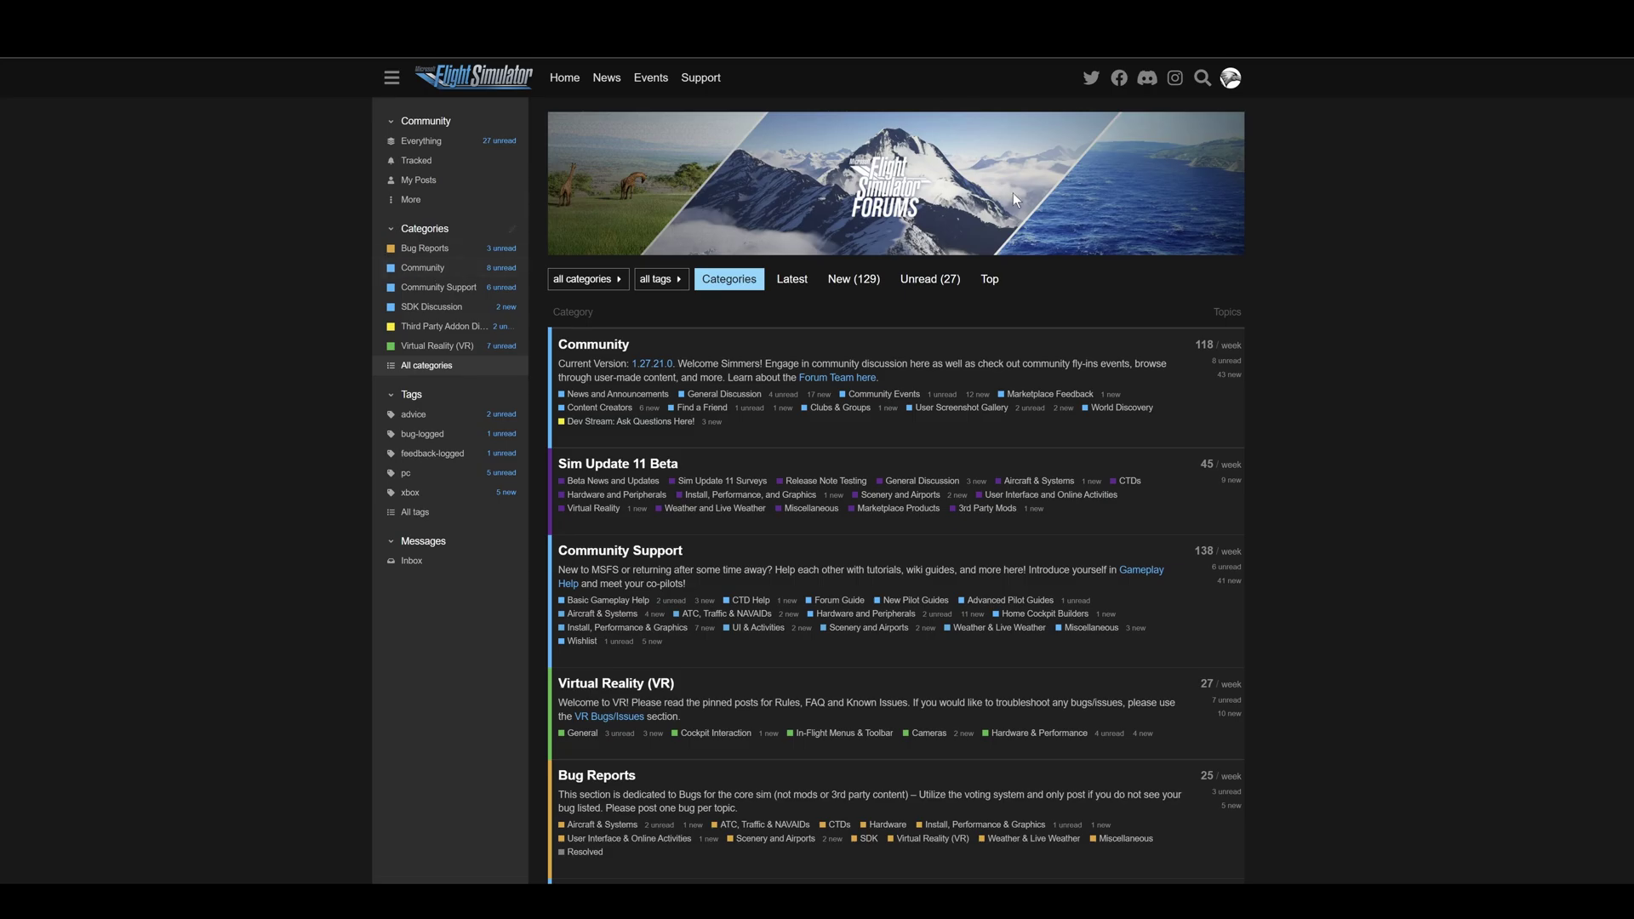
click(1203, 79)
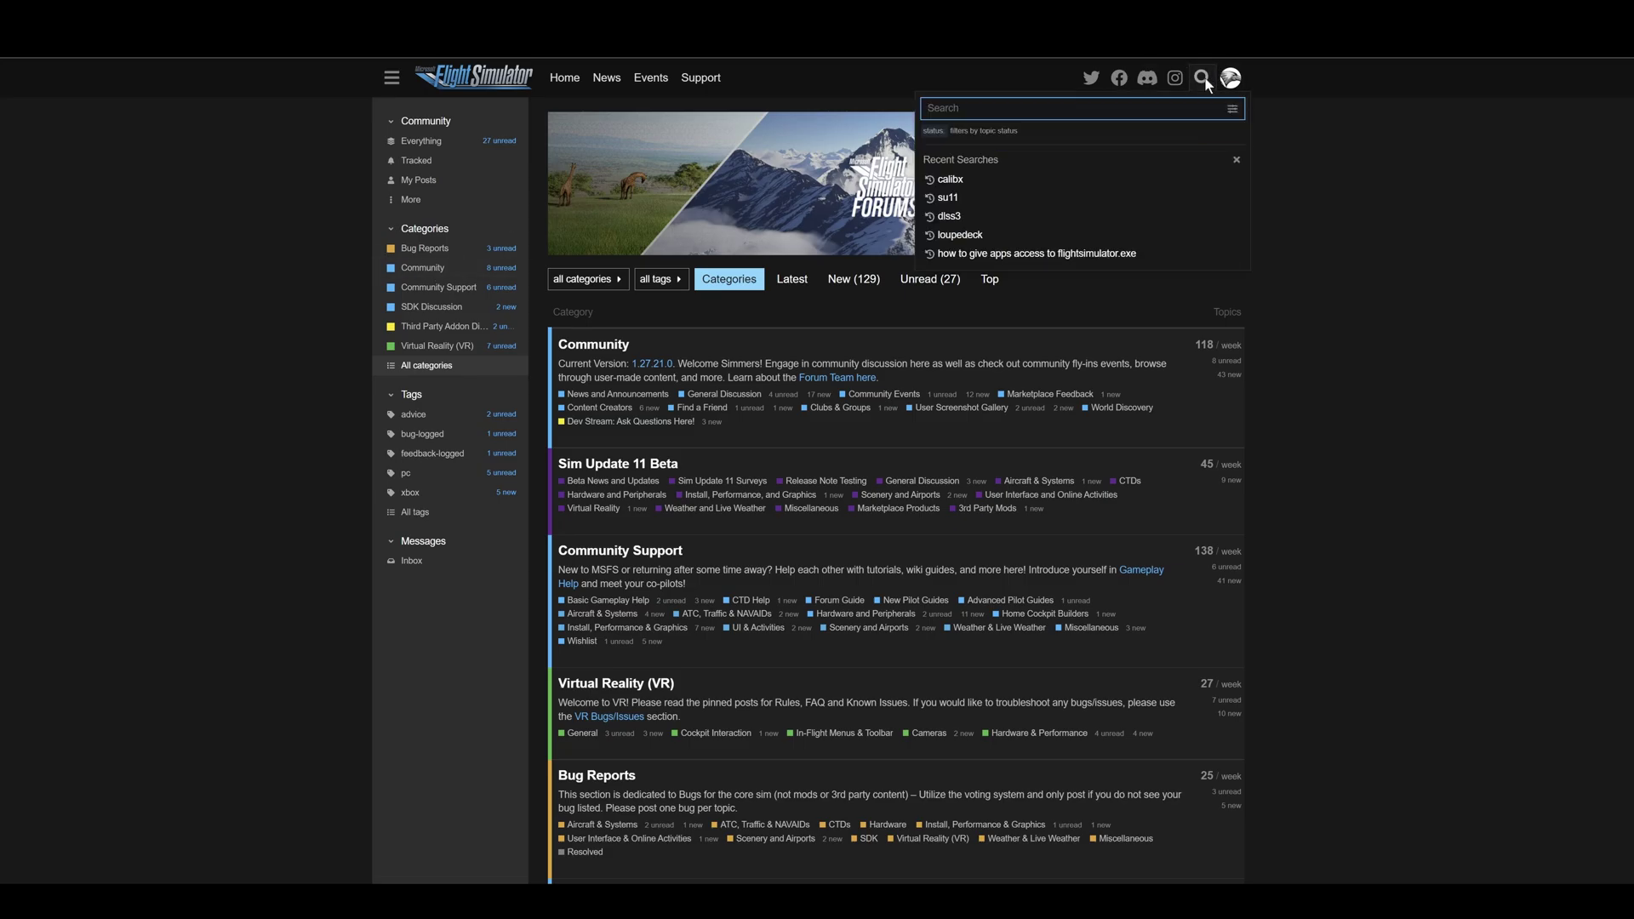
click(951, 180)
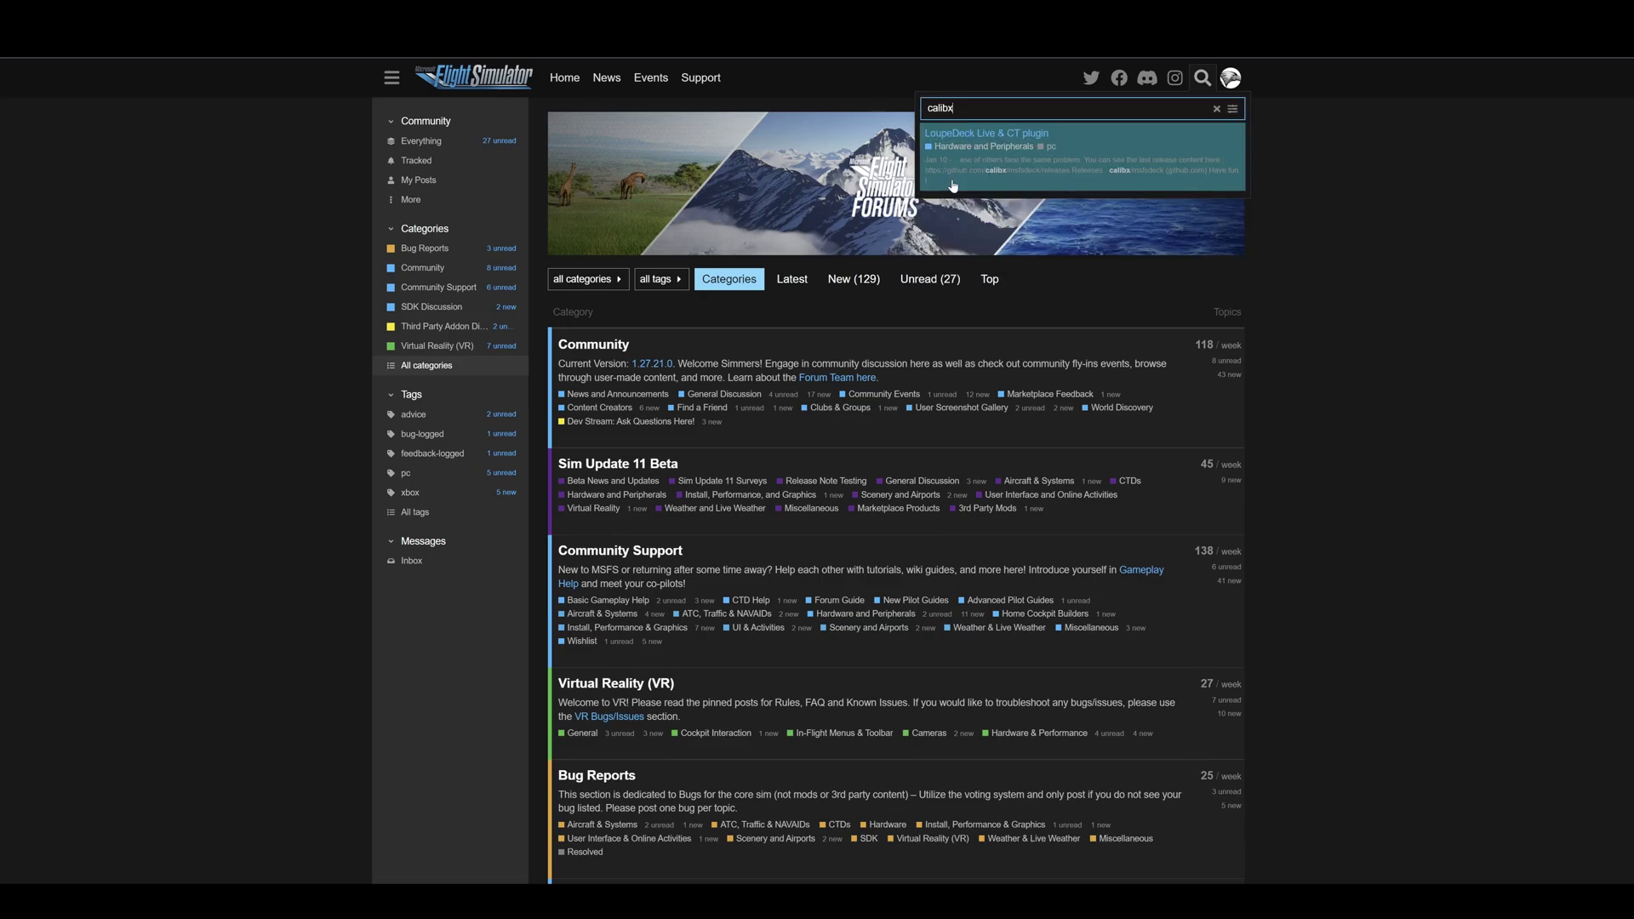
click(974, 136)
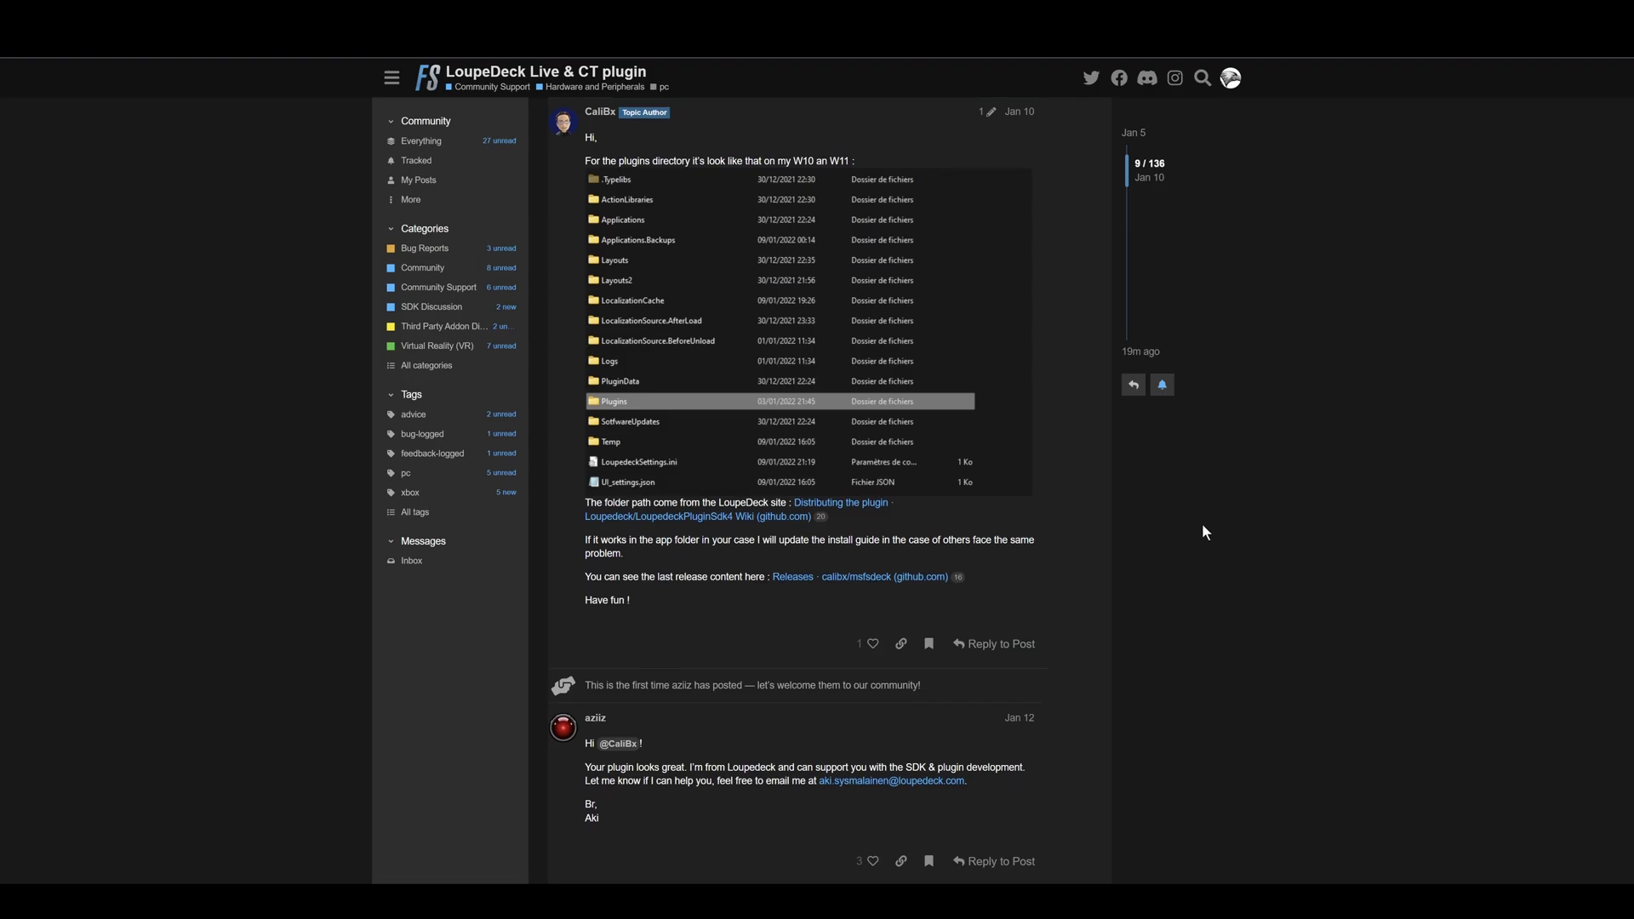
scroll(1202, 524, down, 2)
scroll(1202, 524, down, 2)
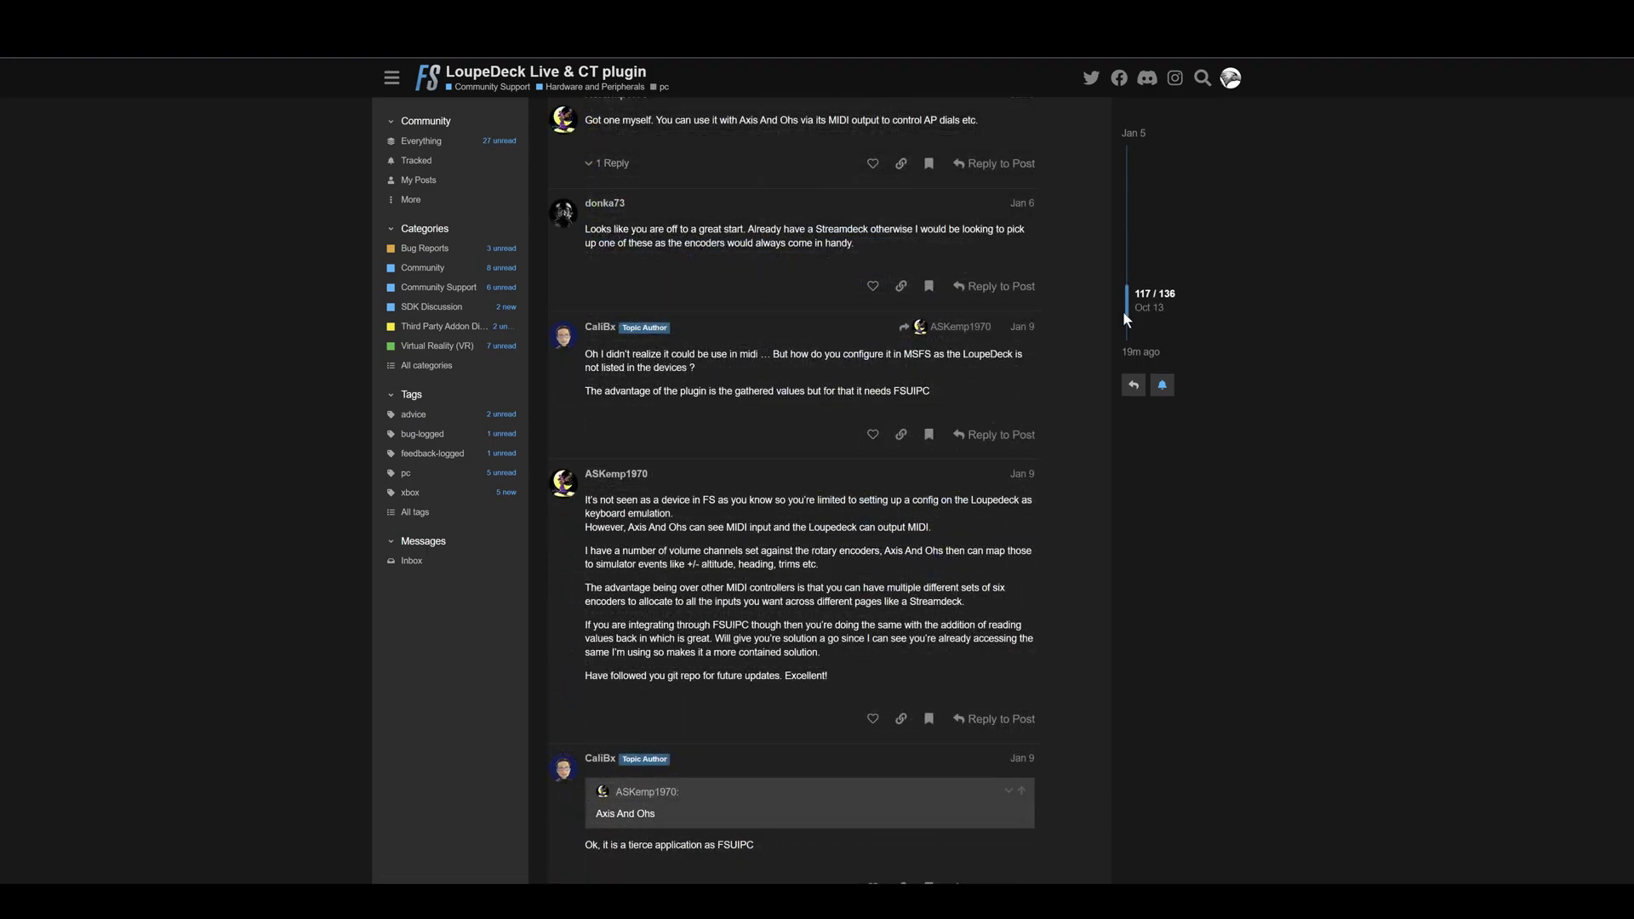
click(1123, 320)
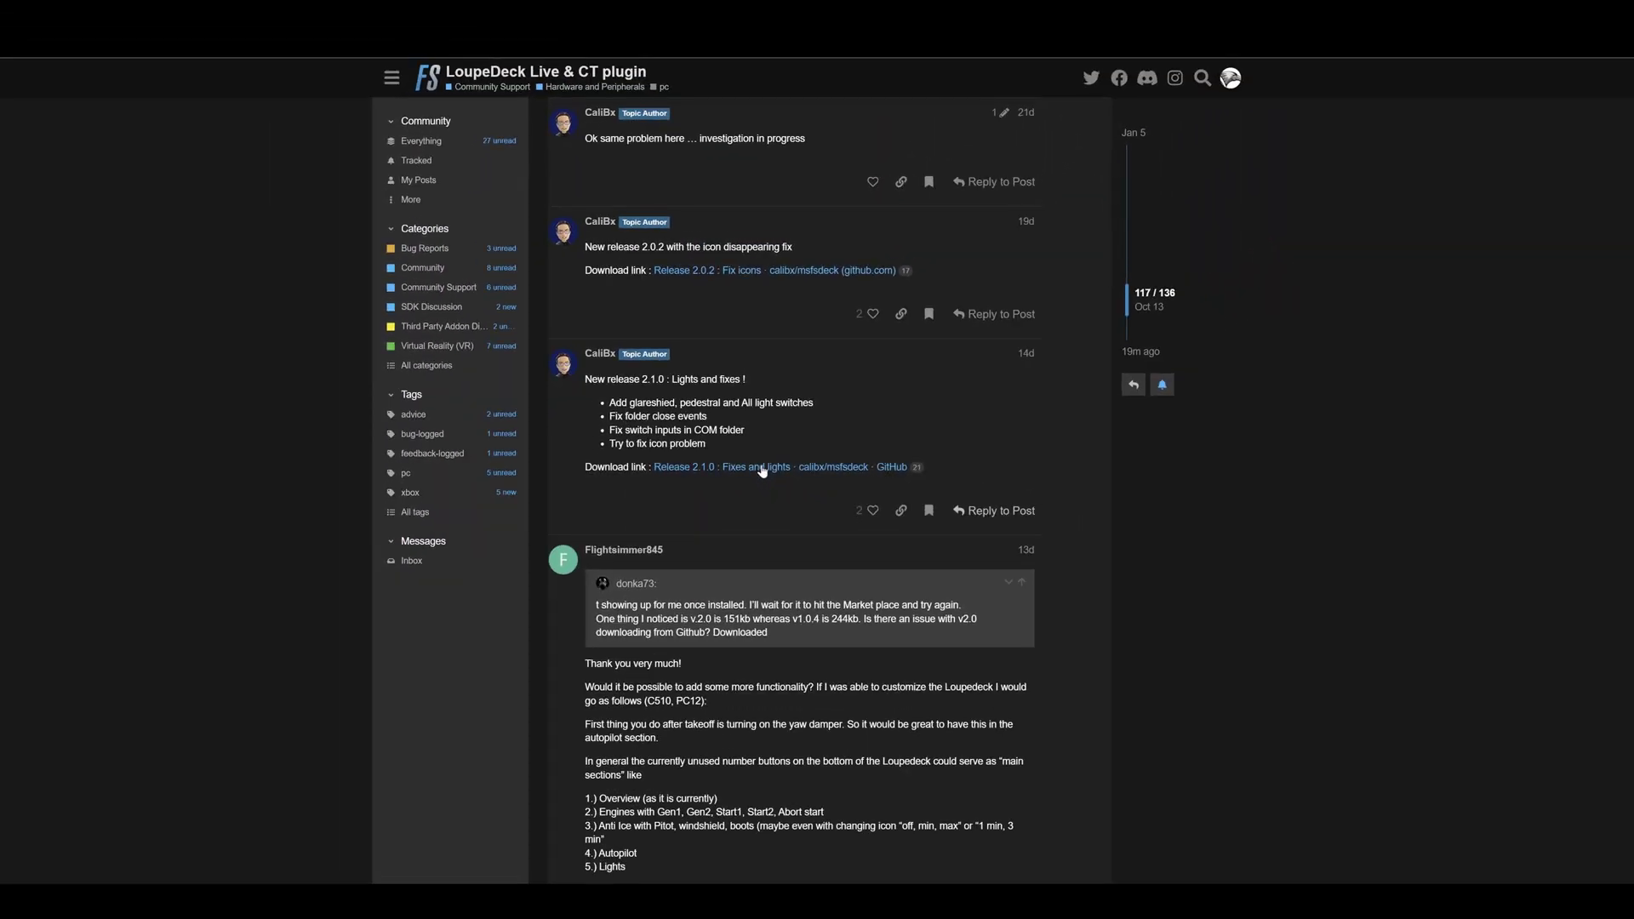
click(762, 468)
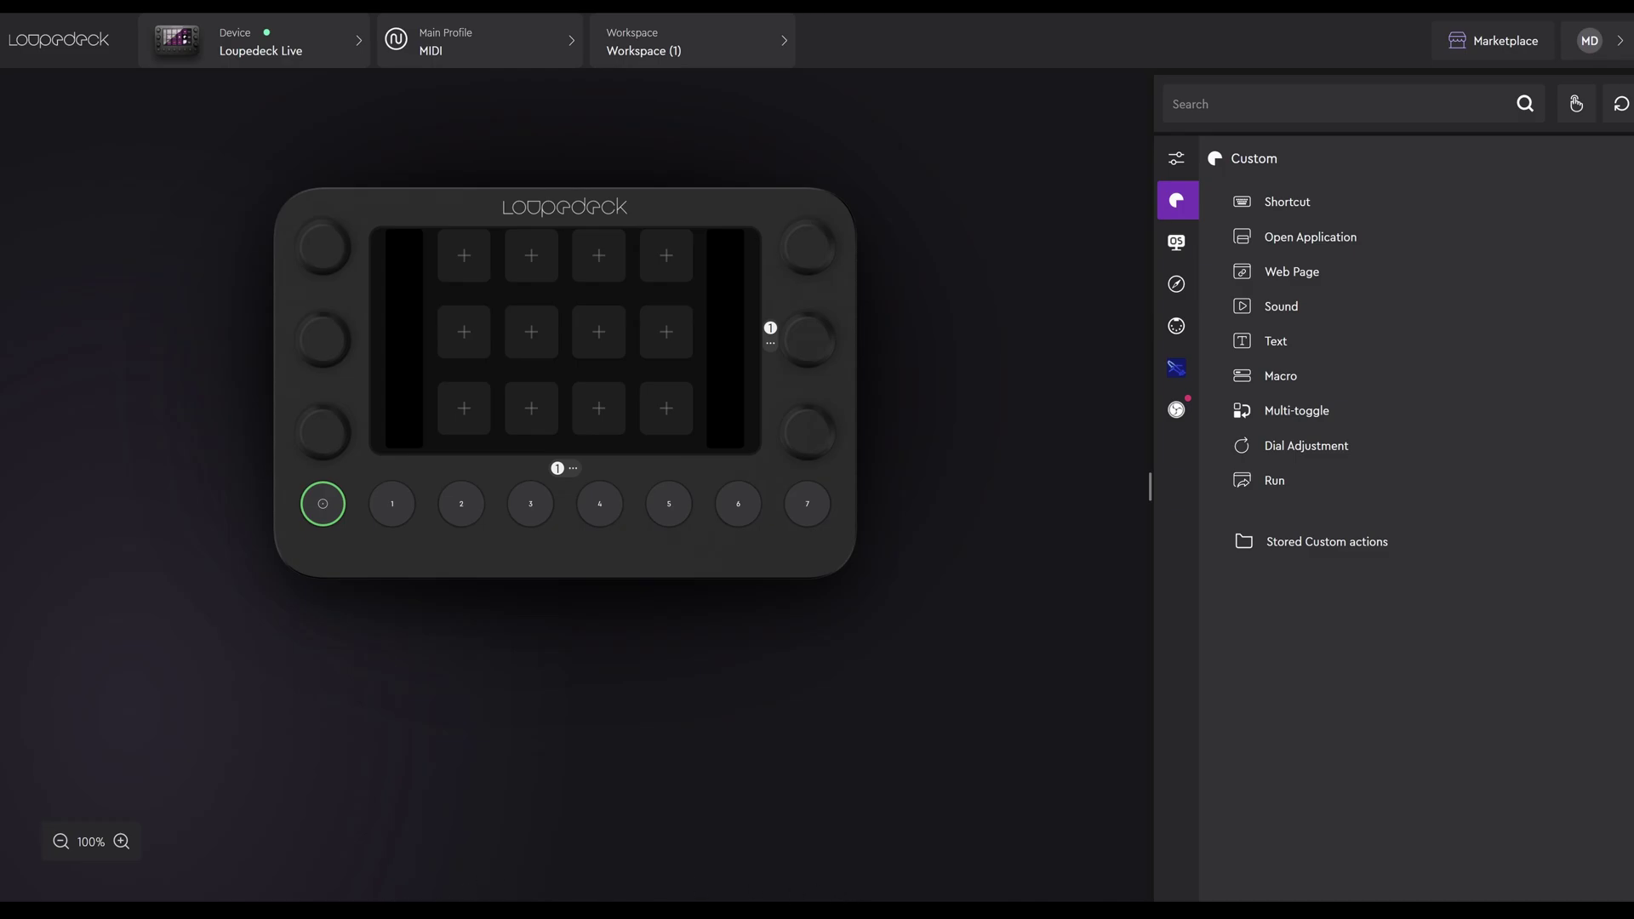
Step: Open MSFSPluginPackage-2.1.0.lplug4 from the LOUPEDECK_LIVE Profiles folder in File Explorer
key(alt+Tab)
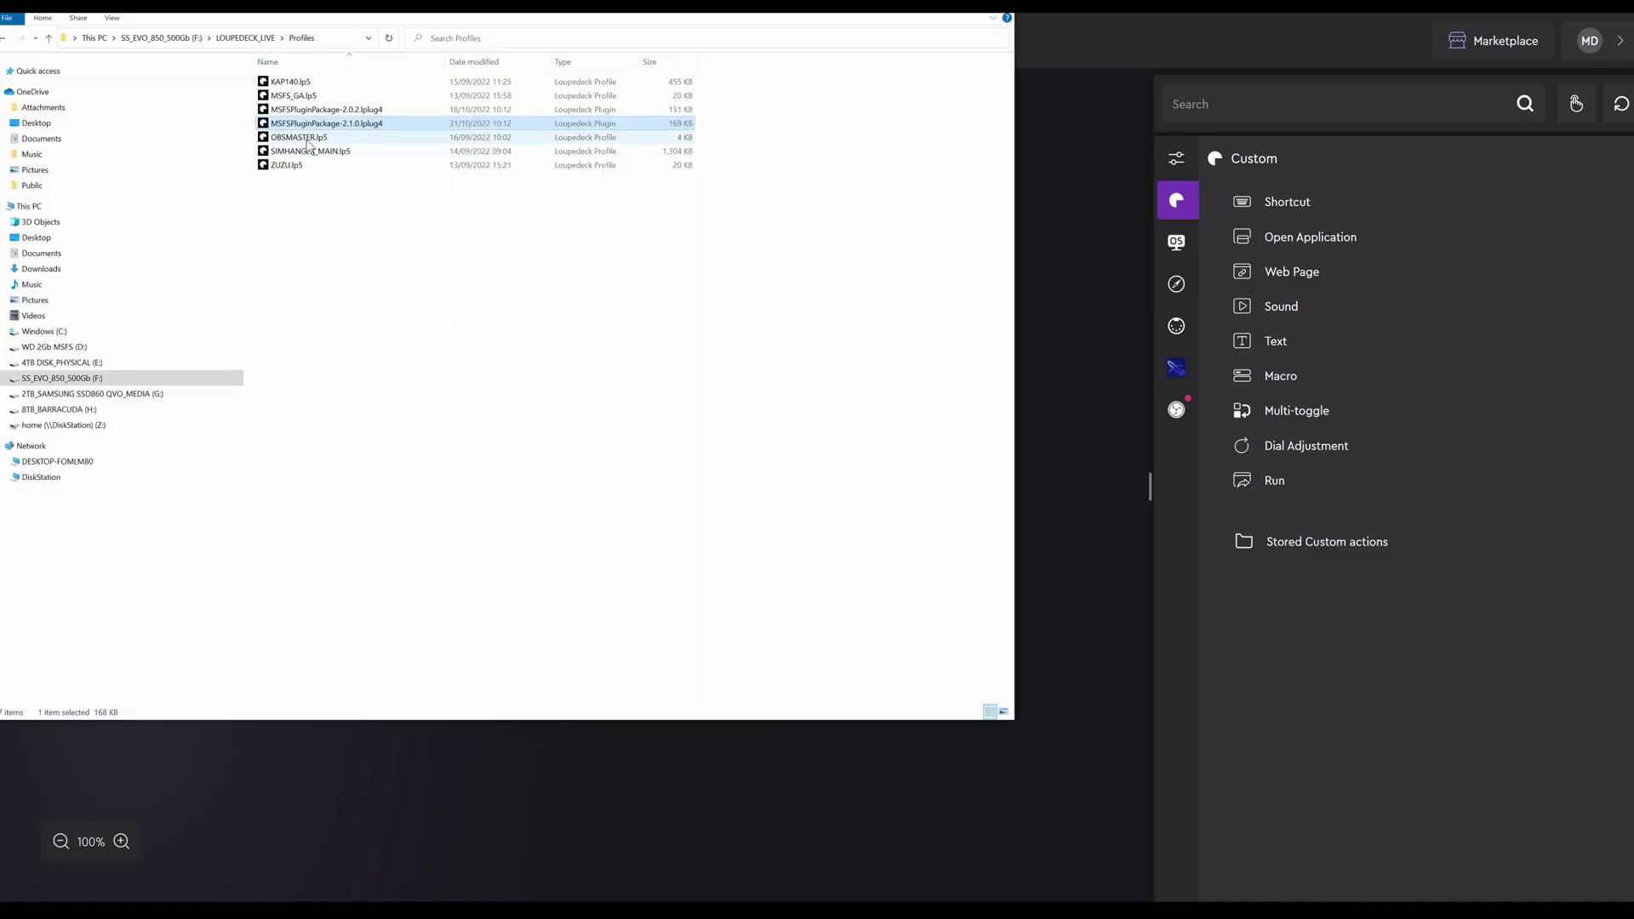
double_click(314, 127)
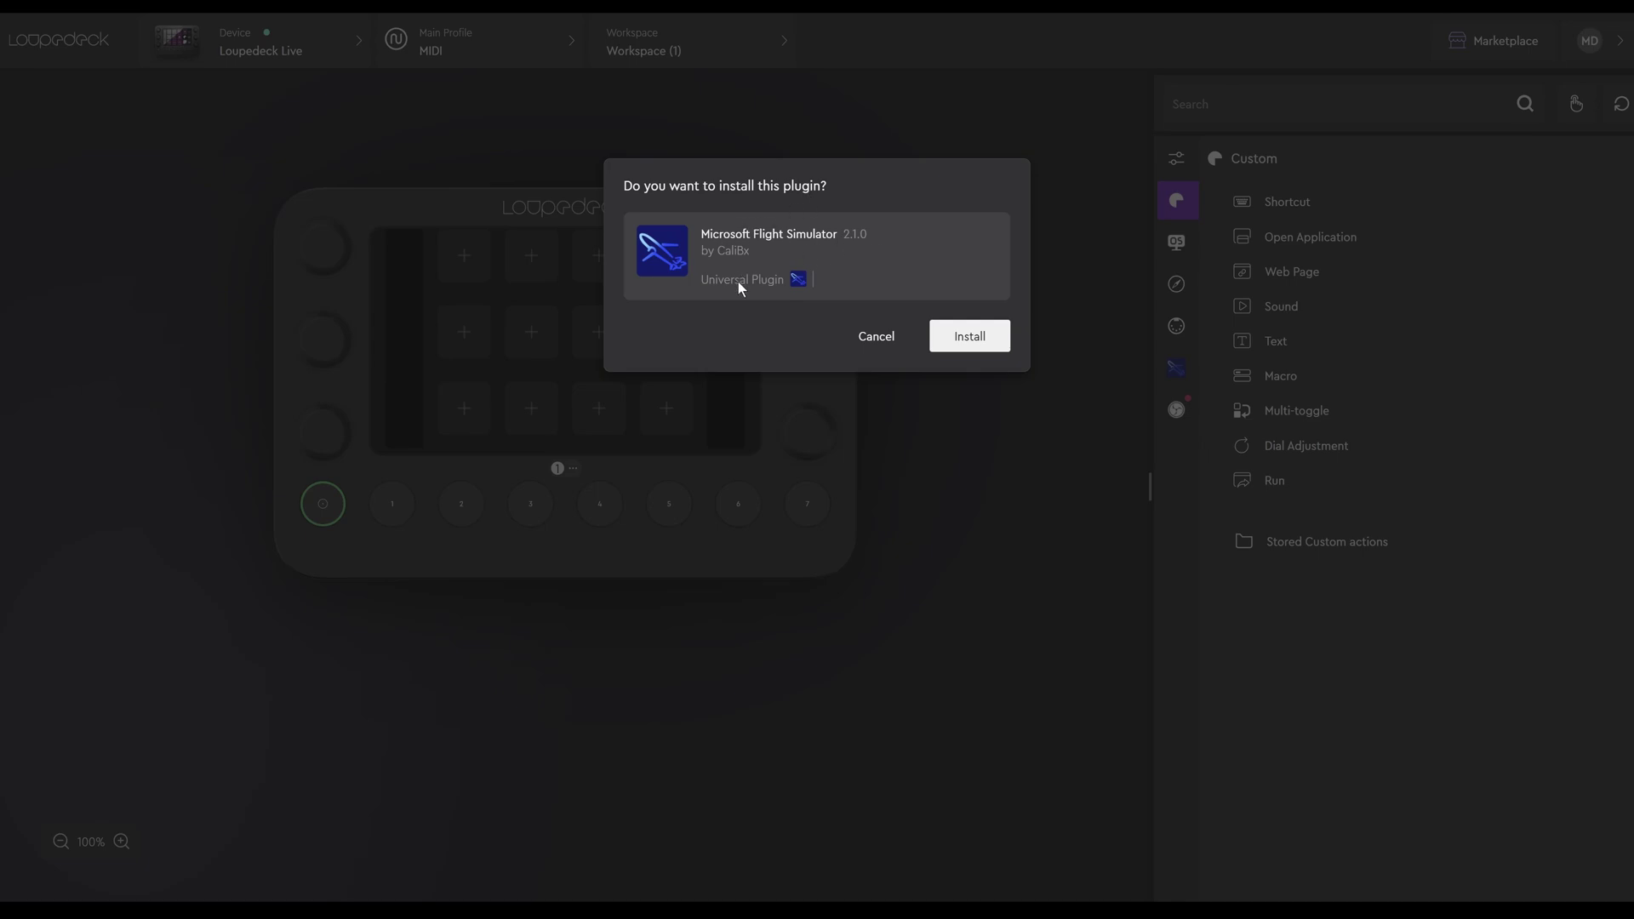
Step: Install the Microsoft Flight Simulator 2.1.0 plugin and acknowledge the completion message
click(971, 336)
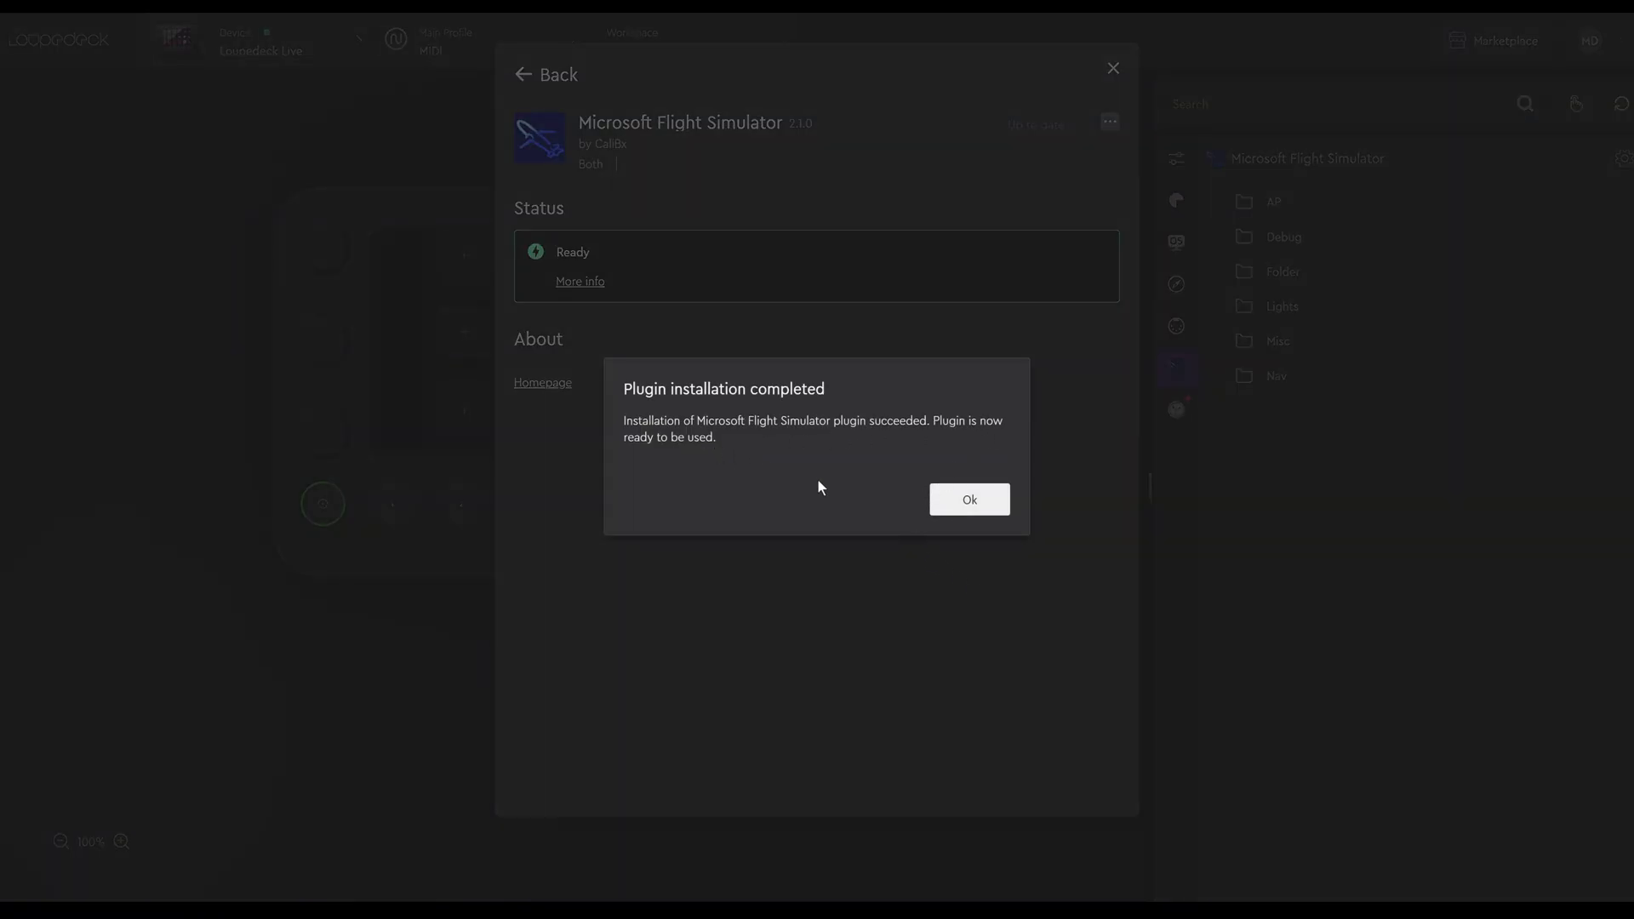
click(967, 502)
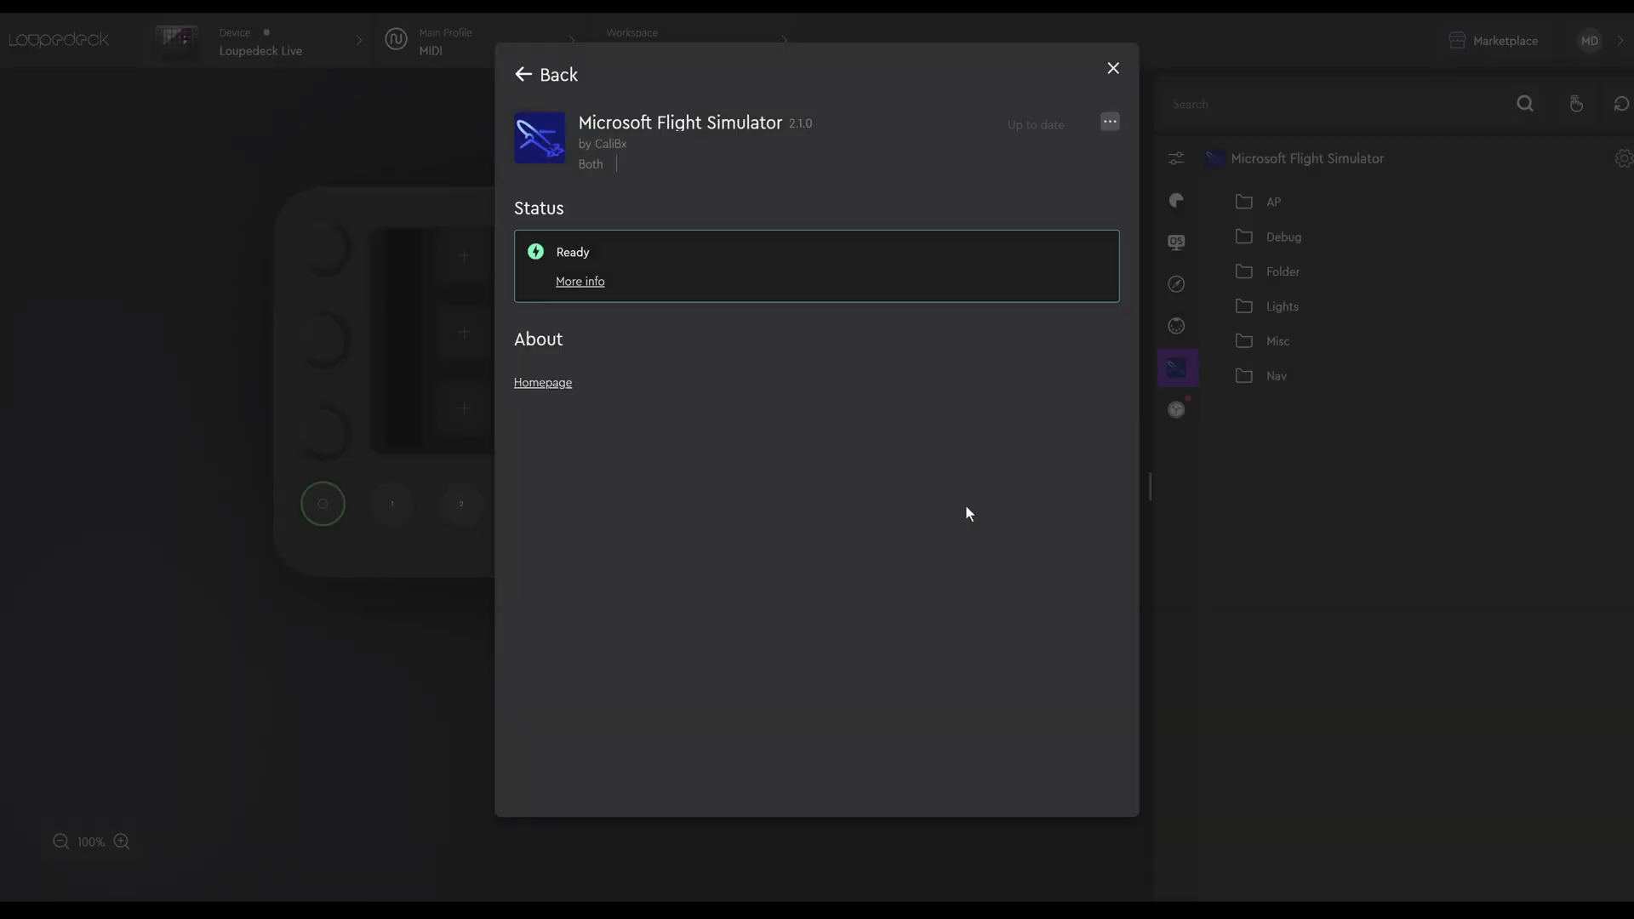
Step: Switch to the MSFS profile and make the Microsoft Flight Simulator plugin's actions visible
click(1111, 65)
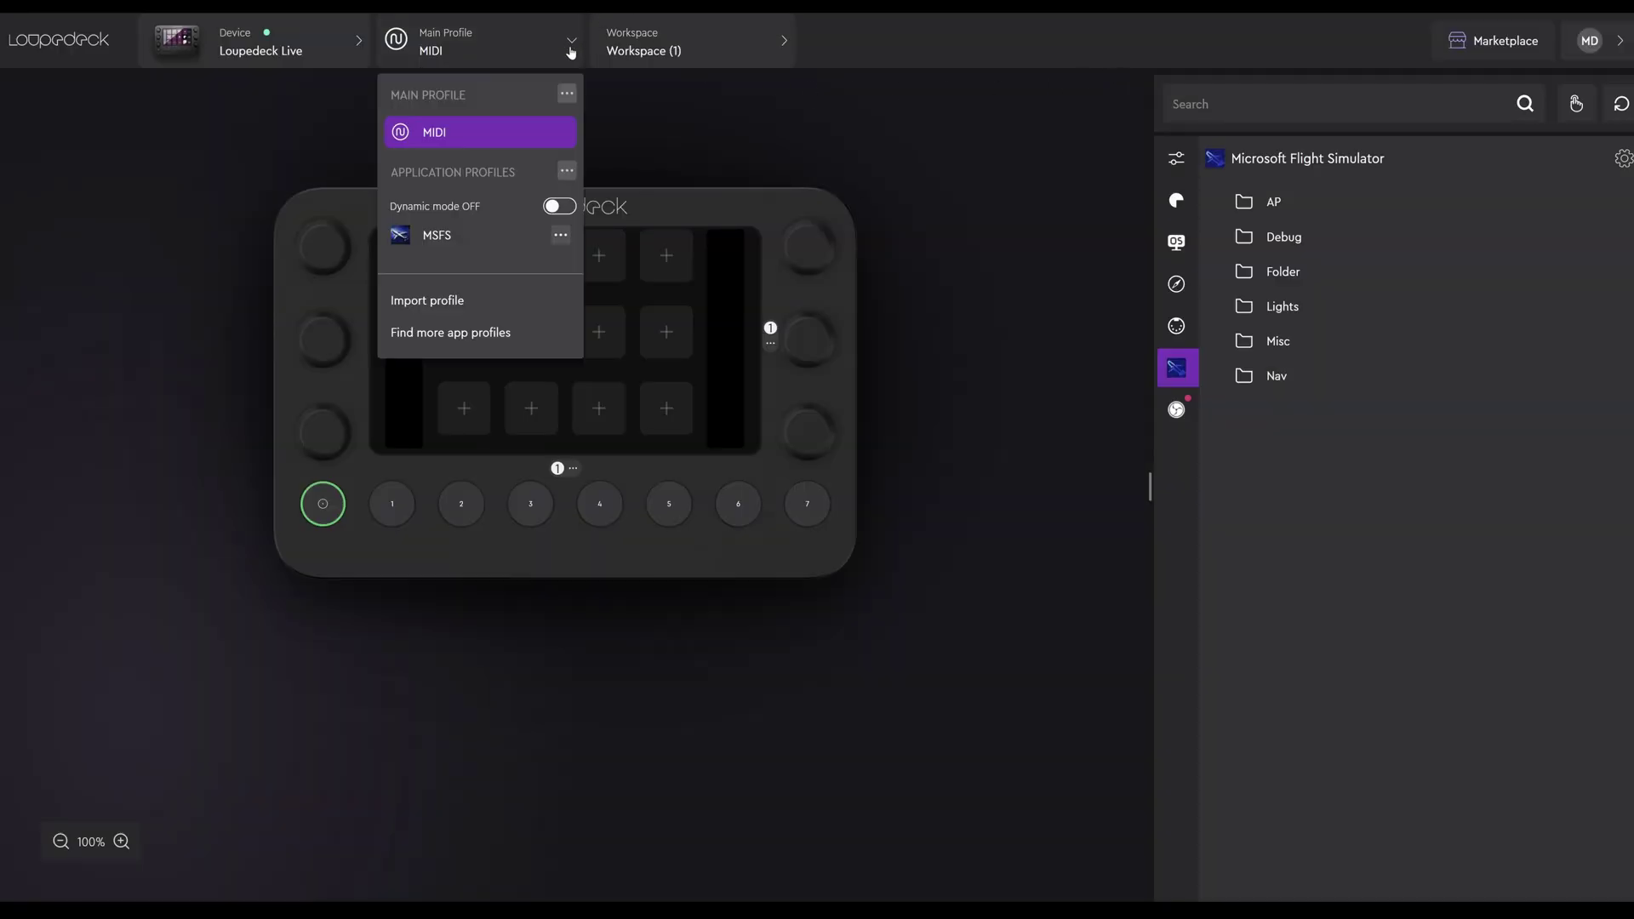
click(434, 234)
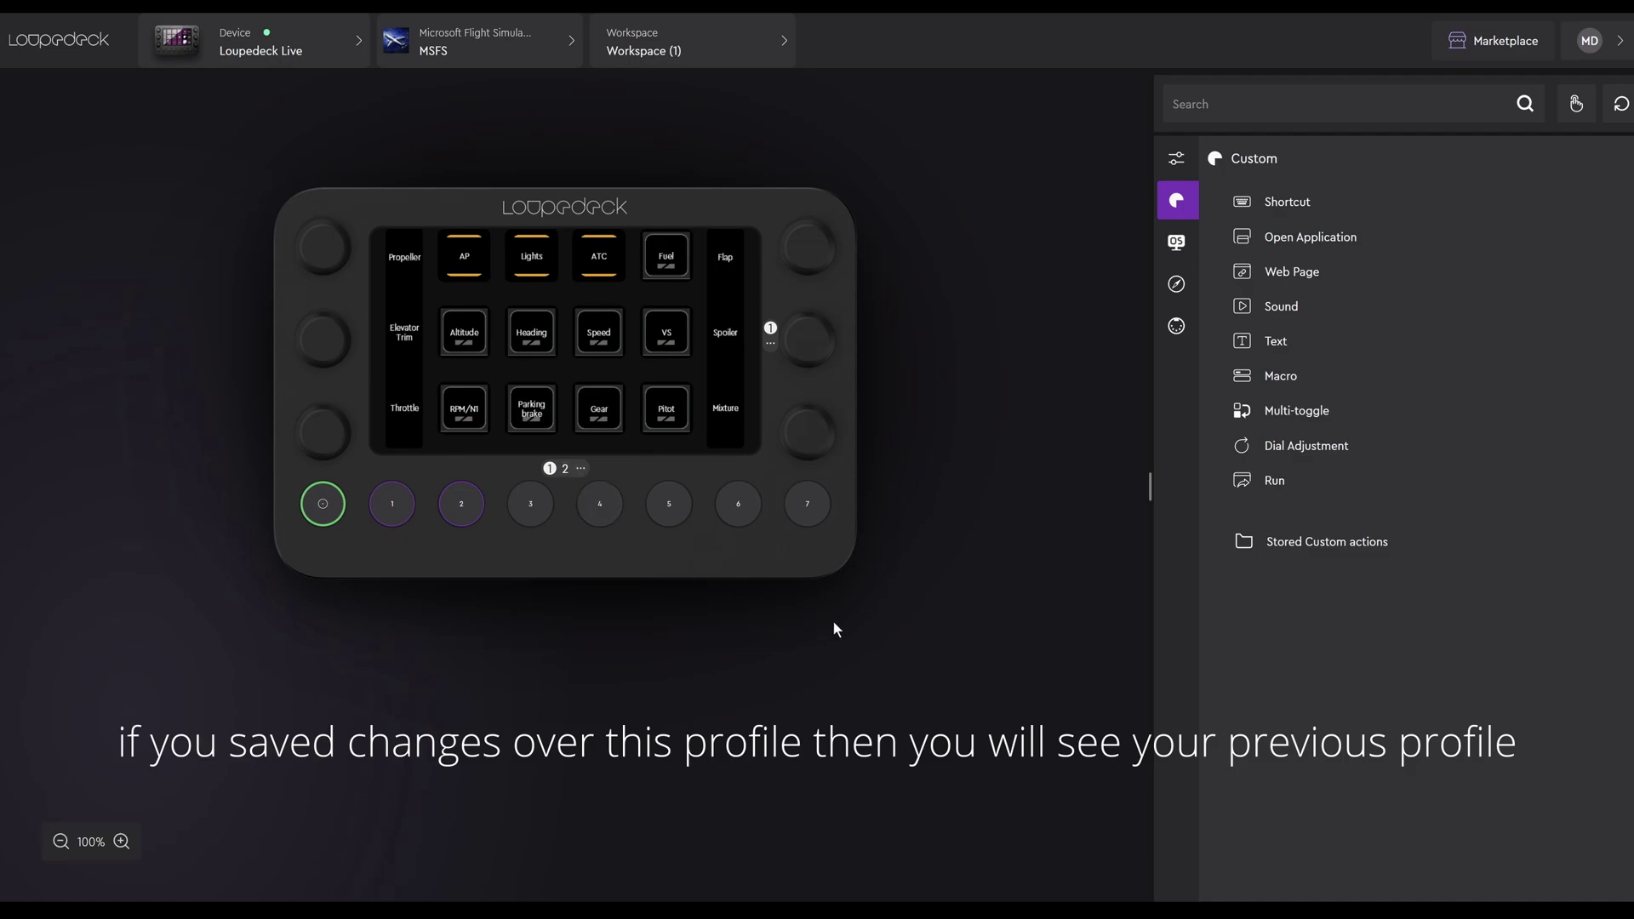
click(1176, 160)
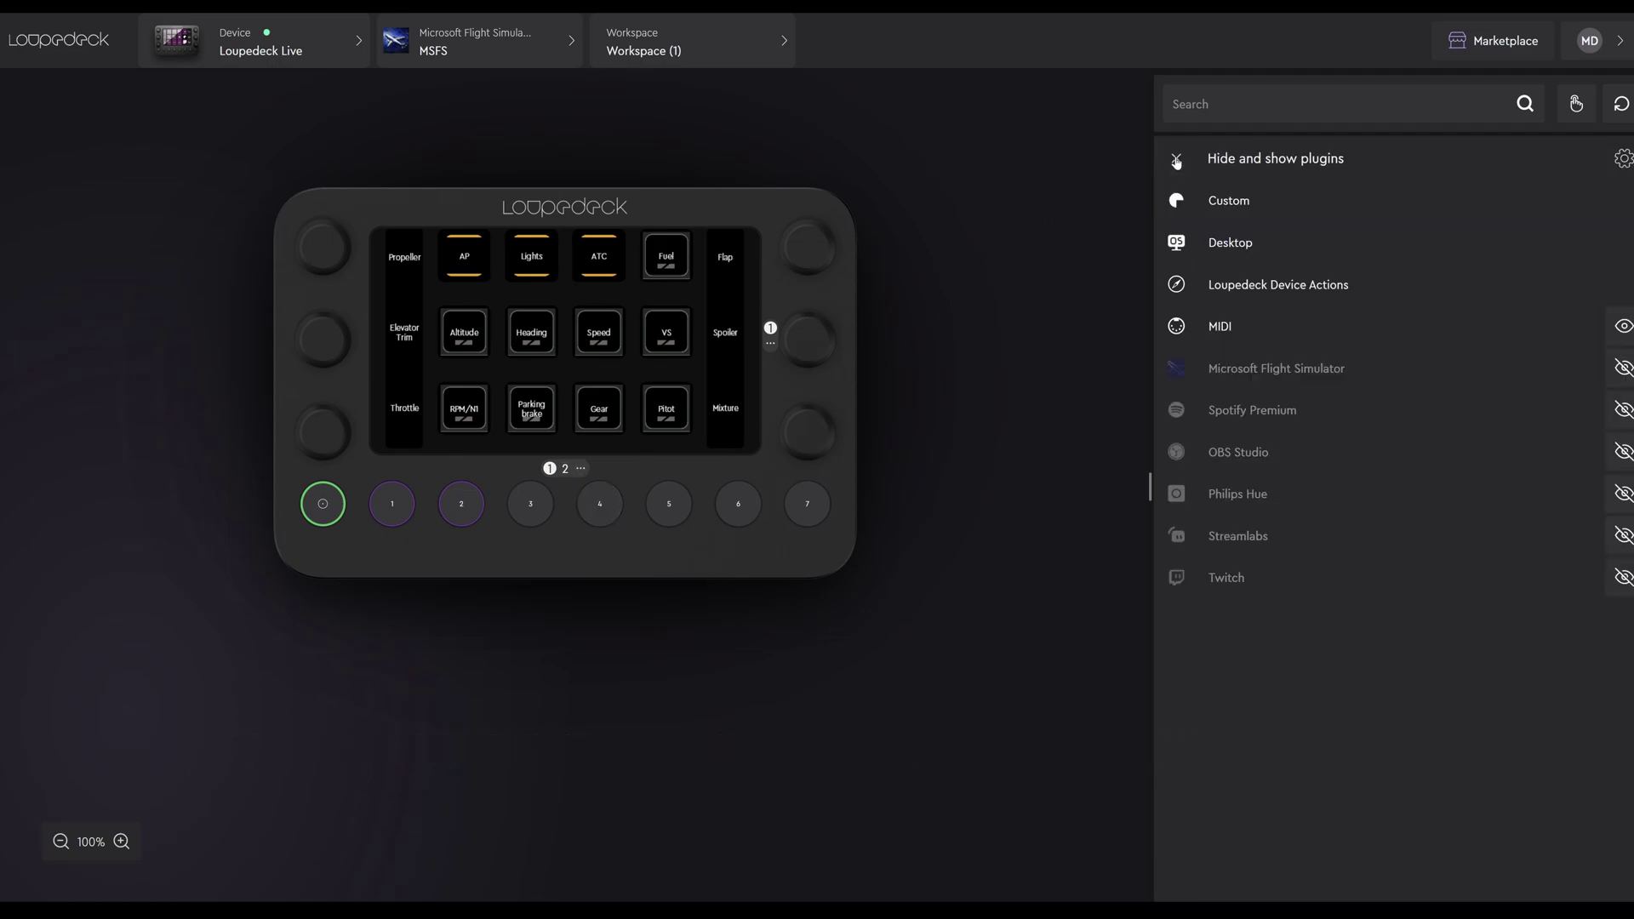
click(1623, 368)
click(1176, 158)
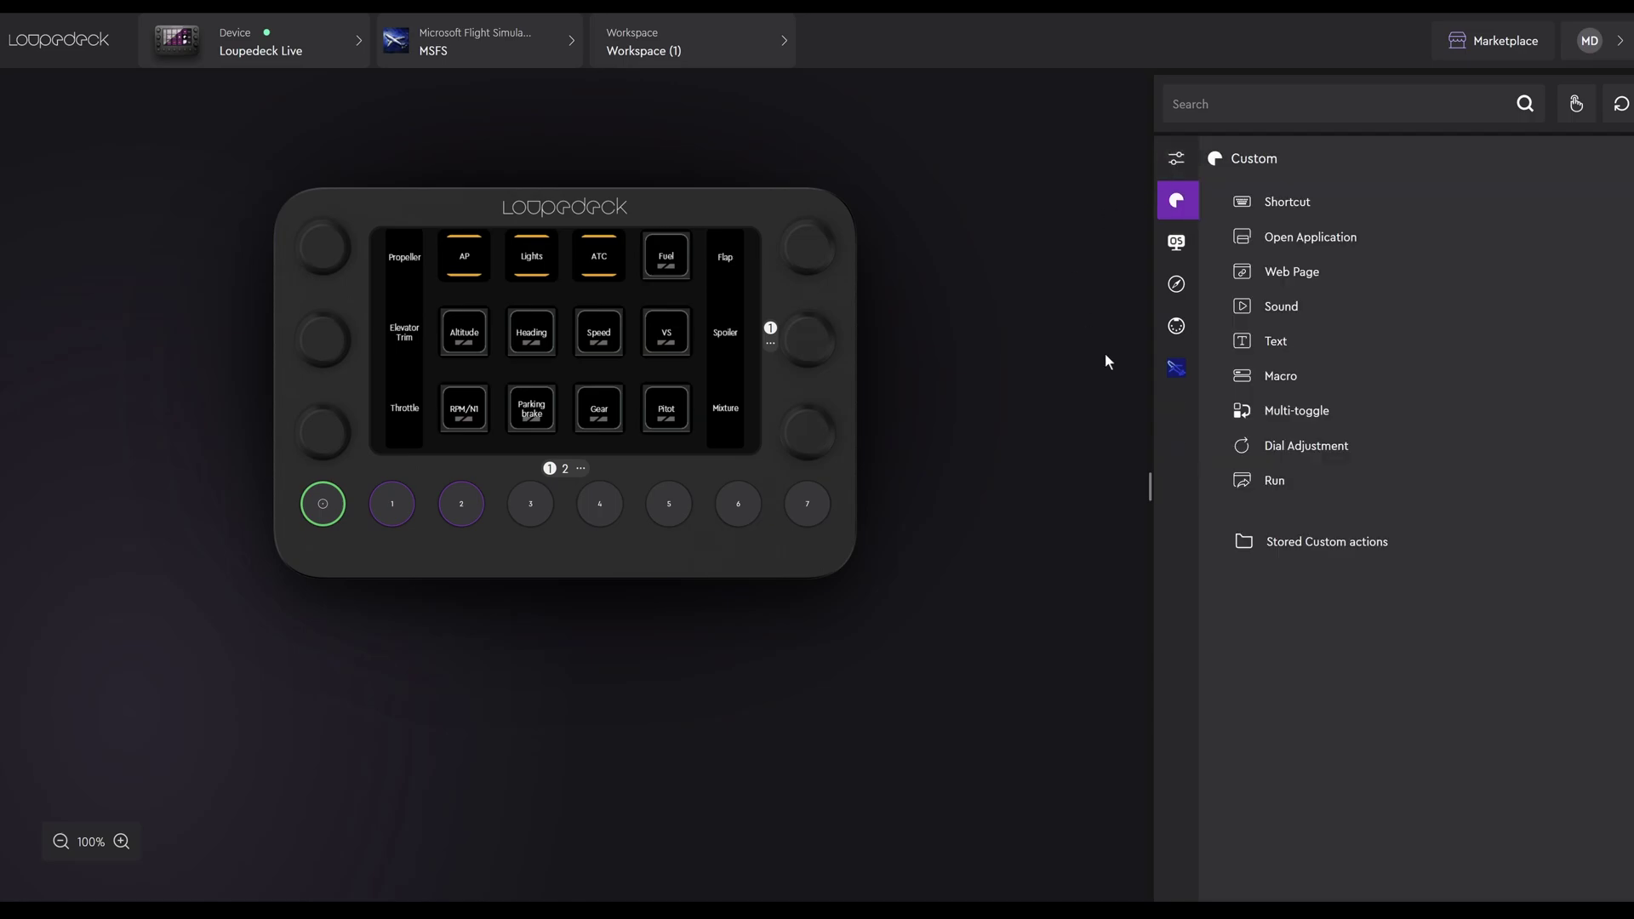
click(1180, 368)
Step: Expand the AP, Folder, Lights and Misc action groups to review them
click(1217, 202)
scroll(1287, 290, down, 3)
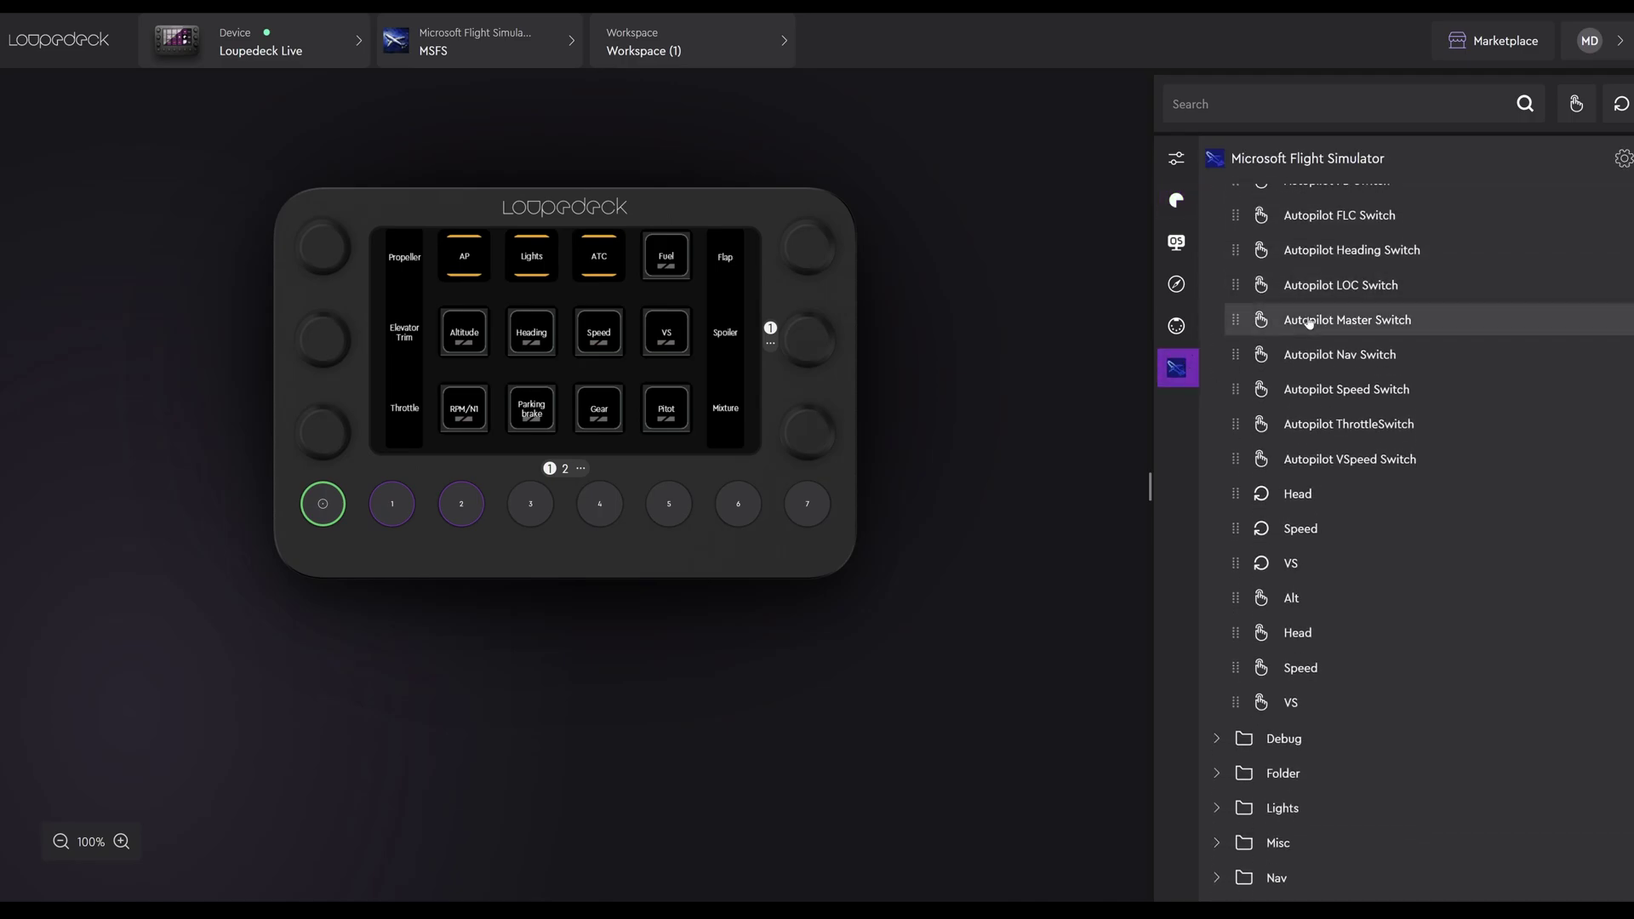
click(1217, 774)
scroll(1334, 681, down, 3)
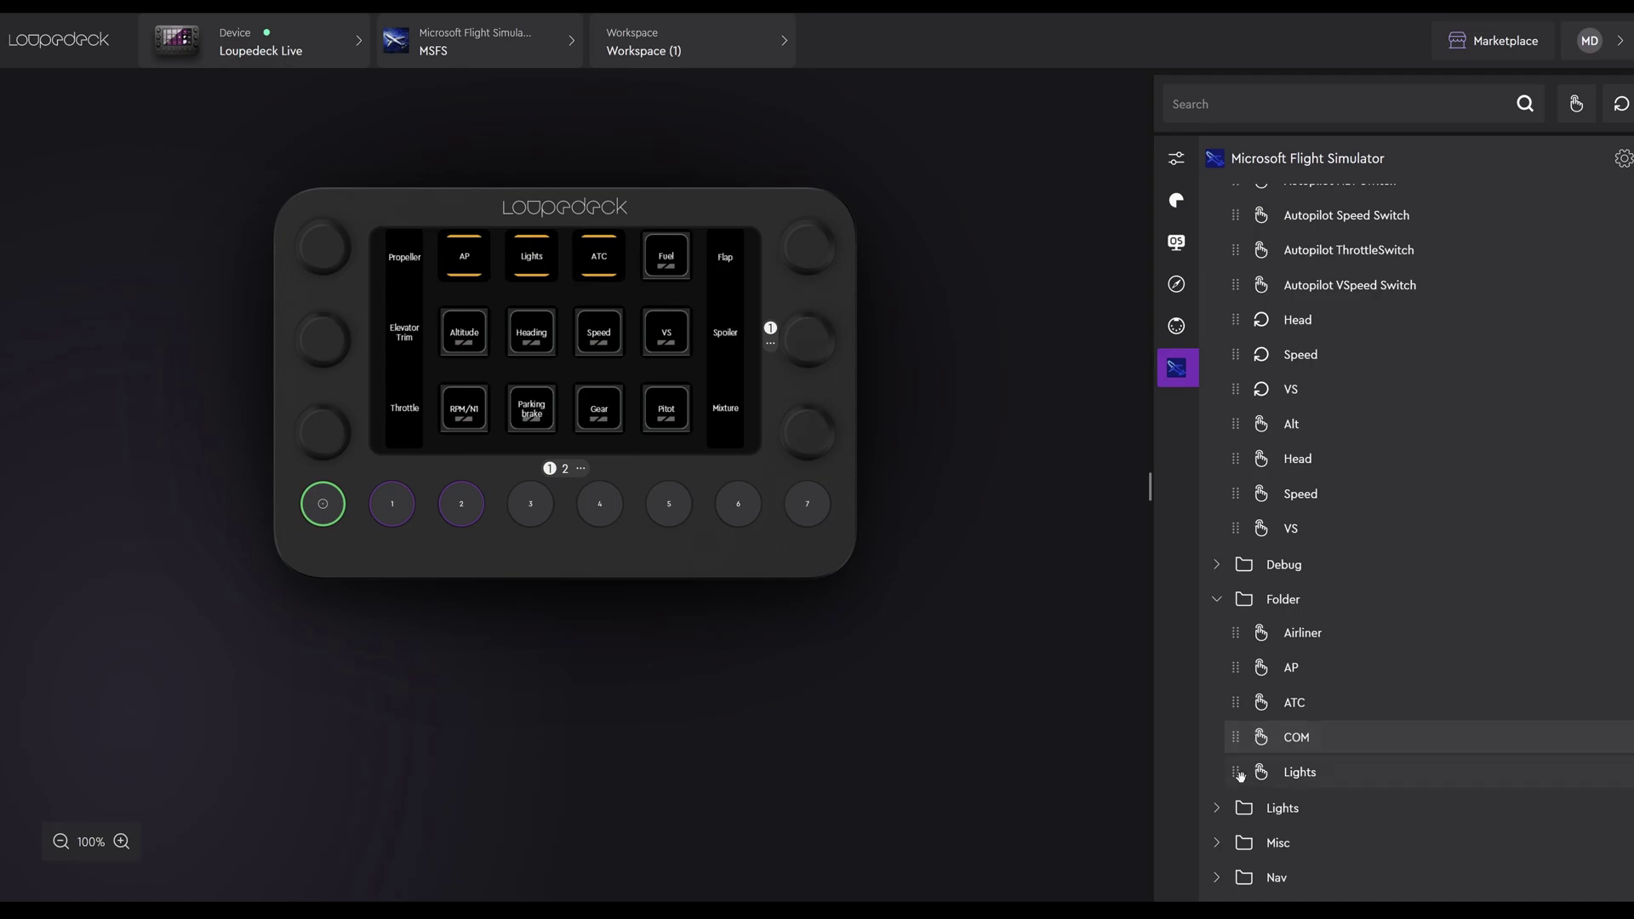
click(1218, 808)
scroll(1376, 777, down, 1)
scroll(1377, 776, down, 6)
click(1217, 843)
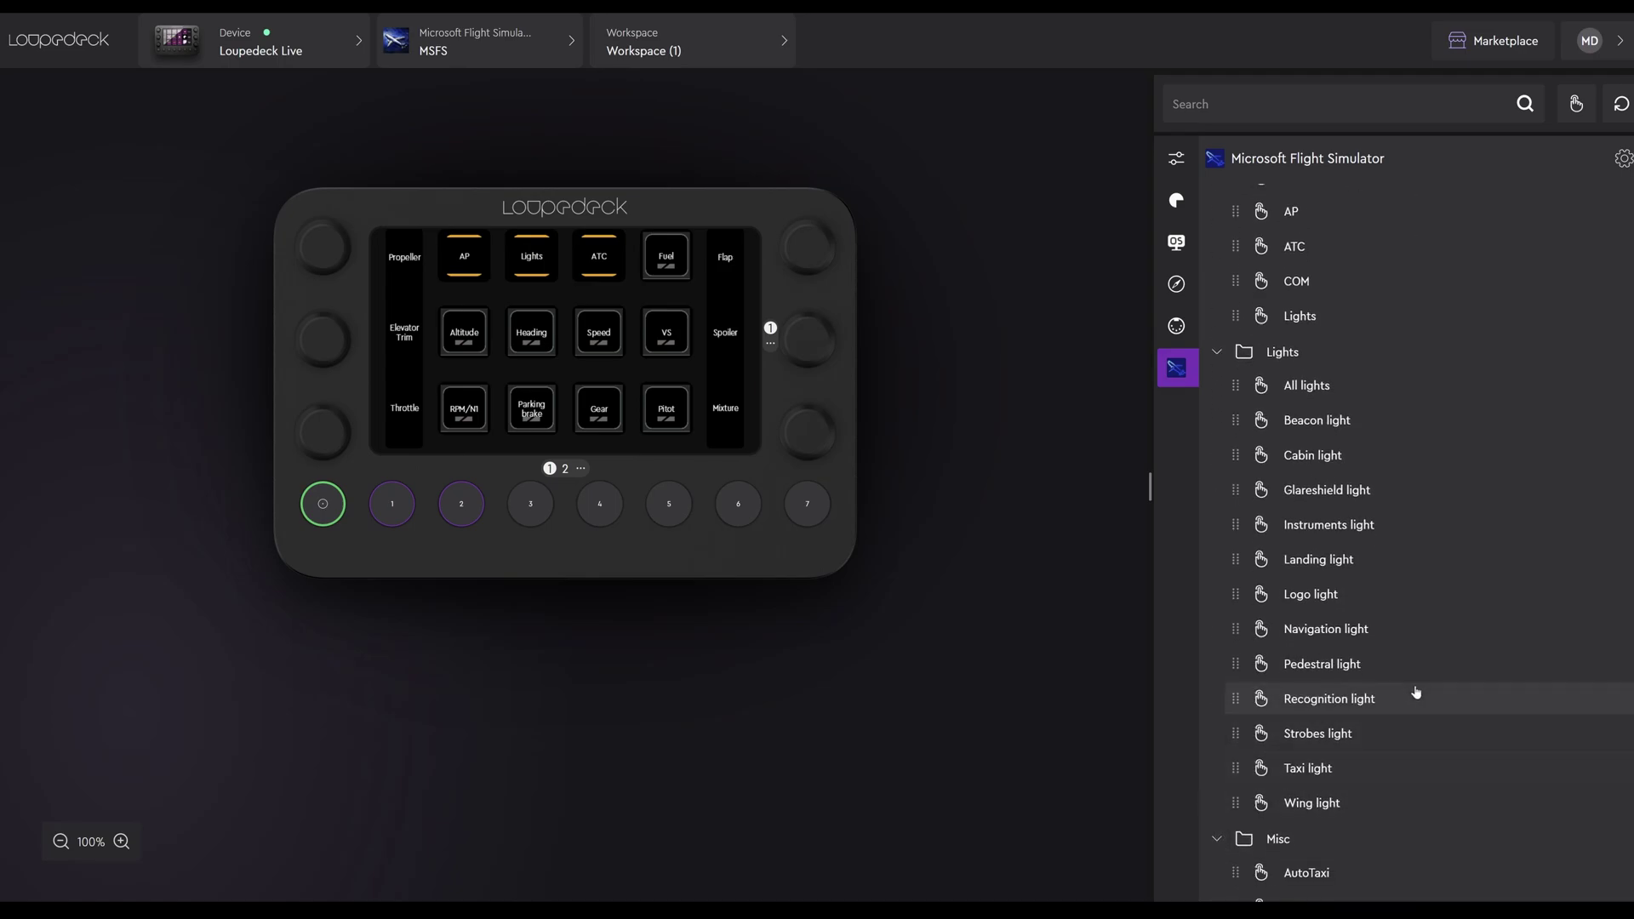
scroll(1415, 638, down, 3)
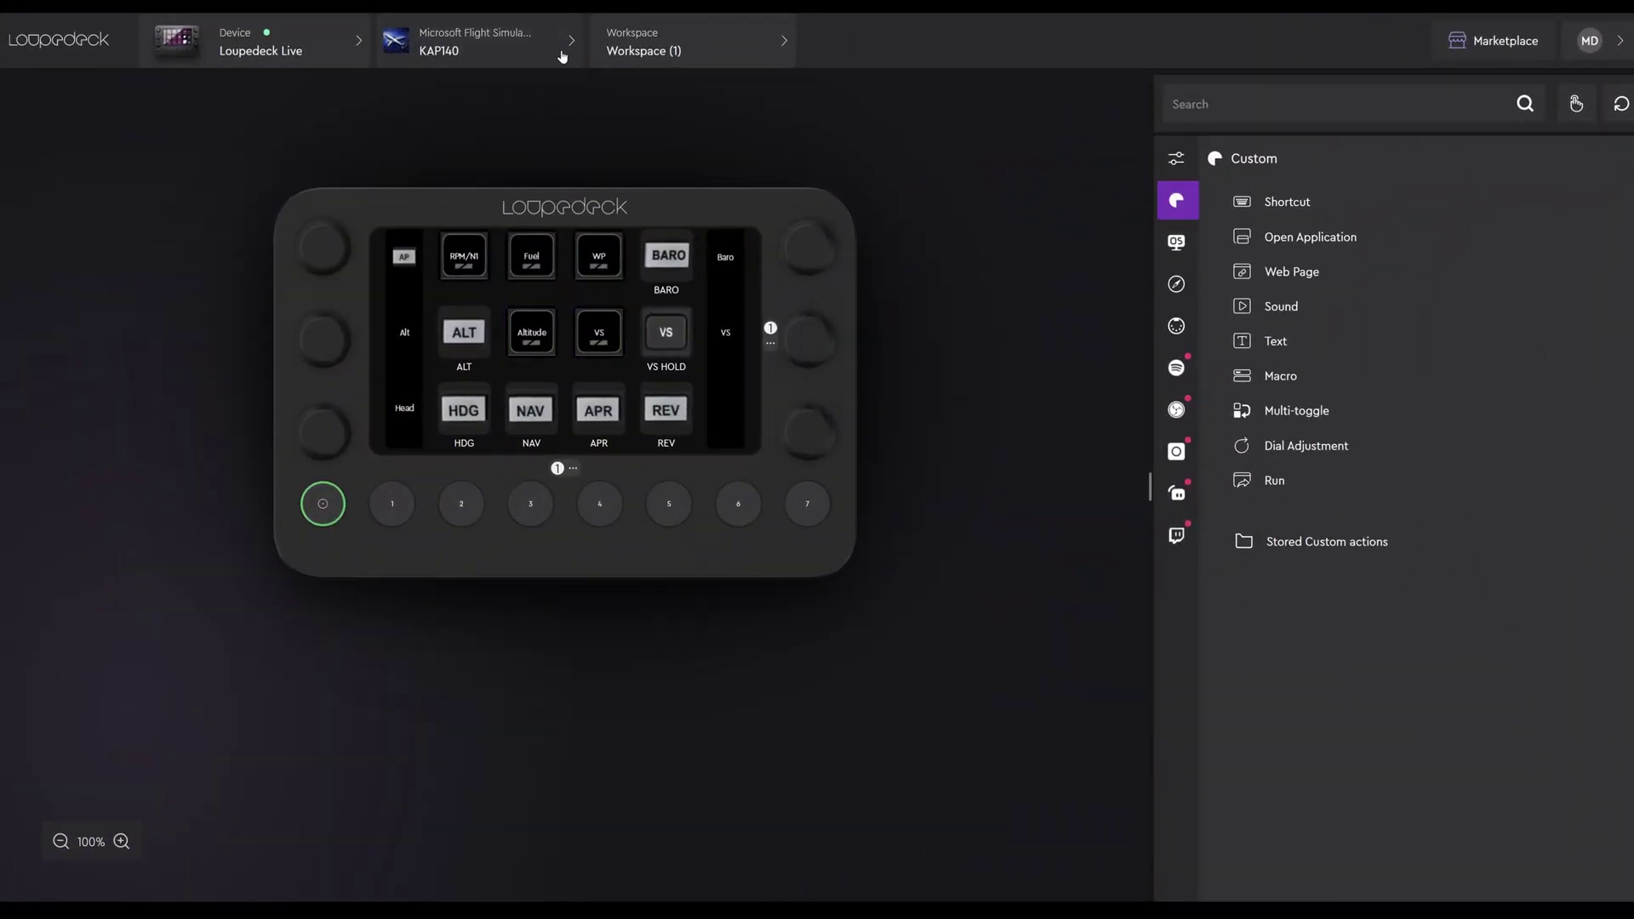
Step: Add an empty Microsoft Flight Simulator profile named MIDI_TUTORIAL and make it active
click(571, 40)
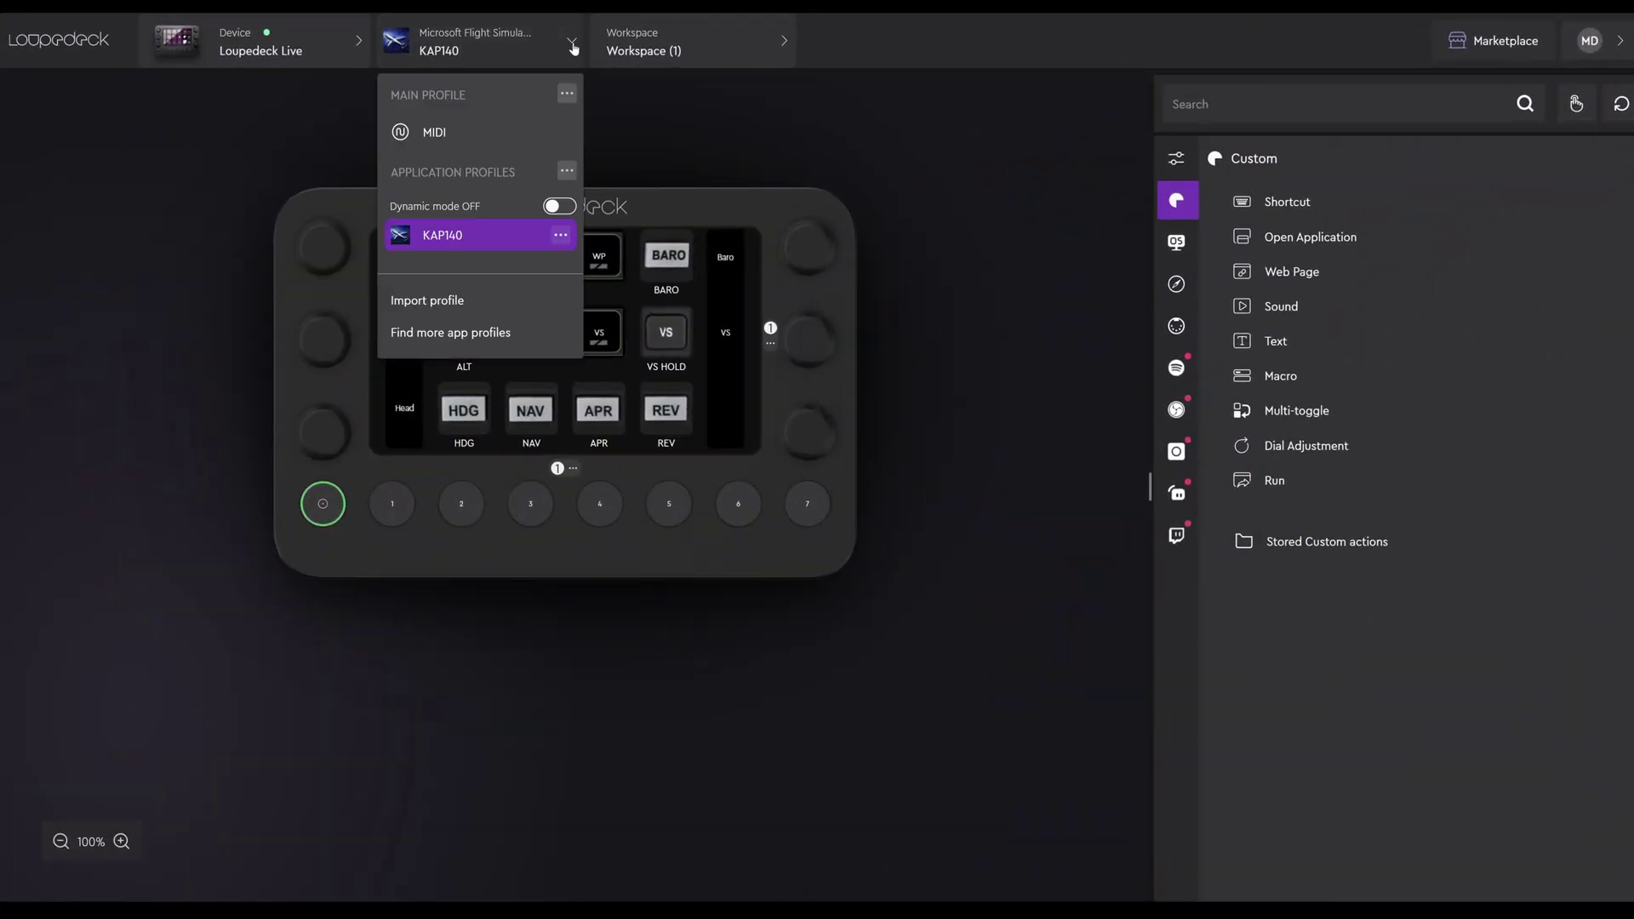
click(561, 235)
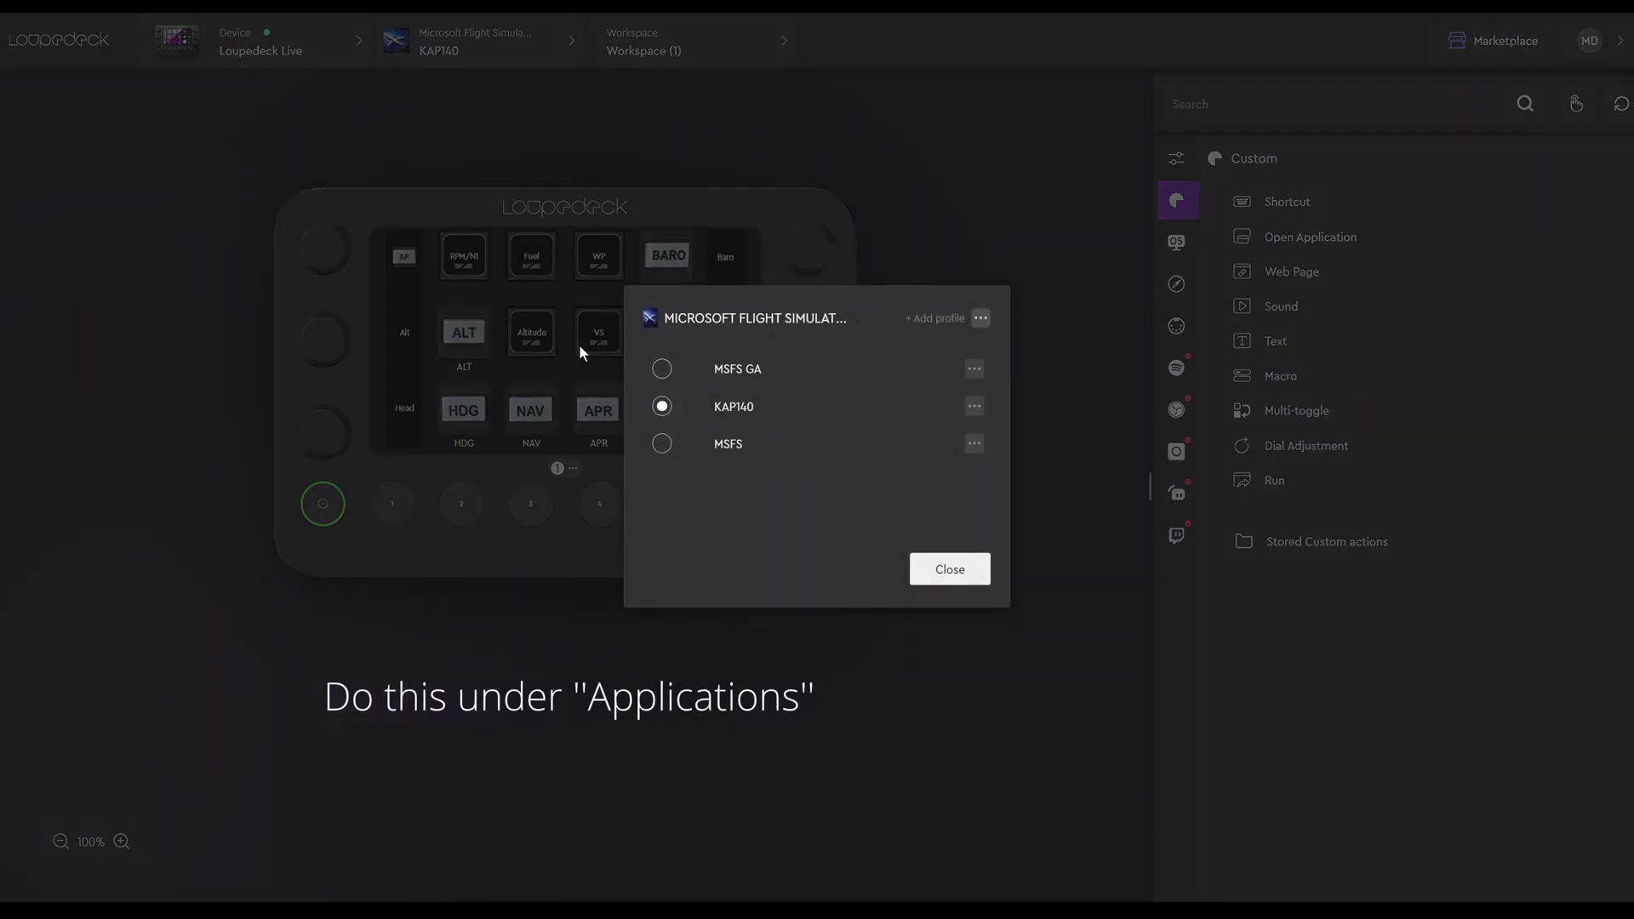
click(981, 319)
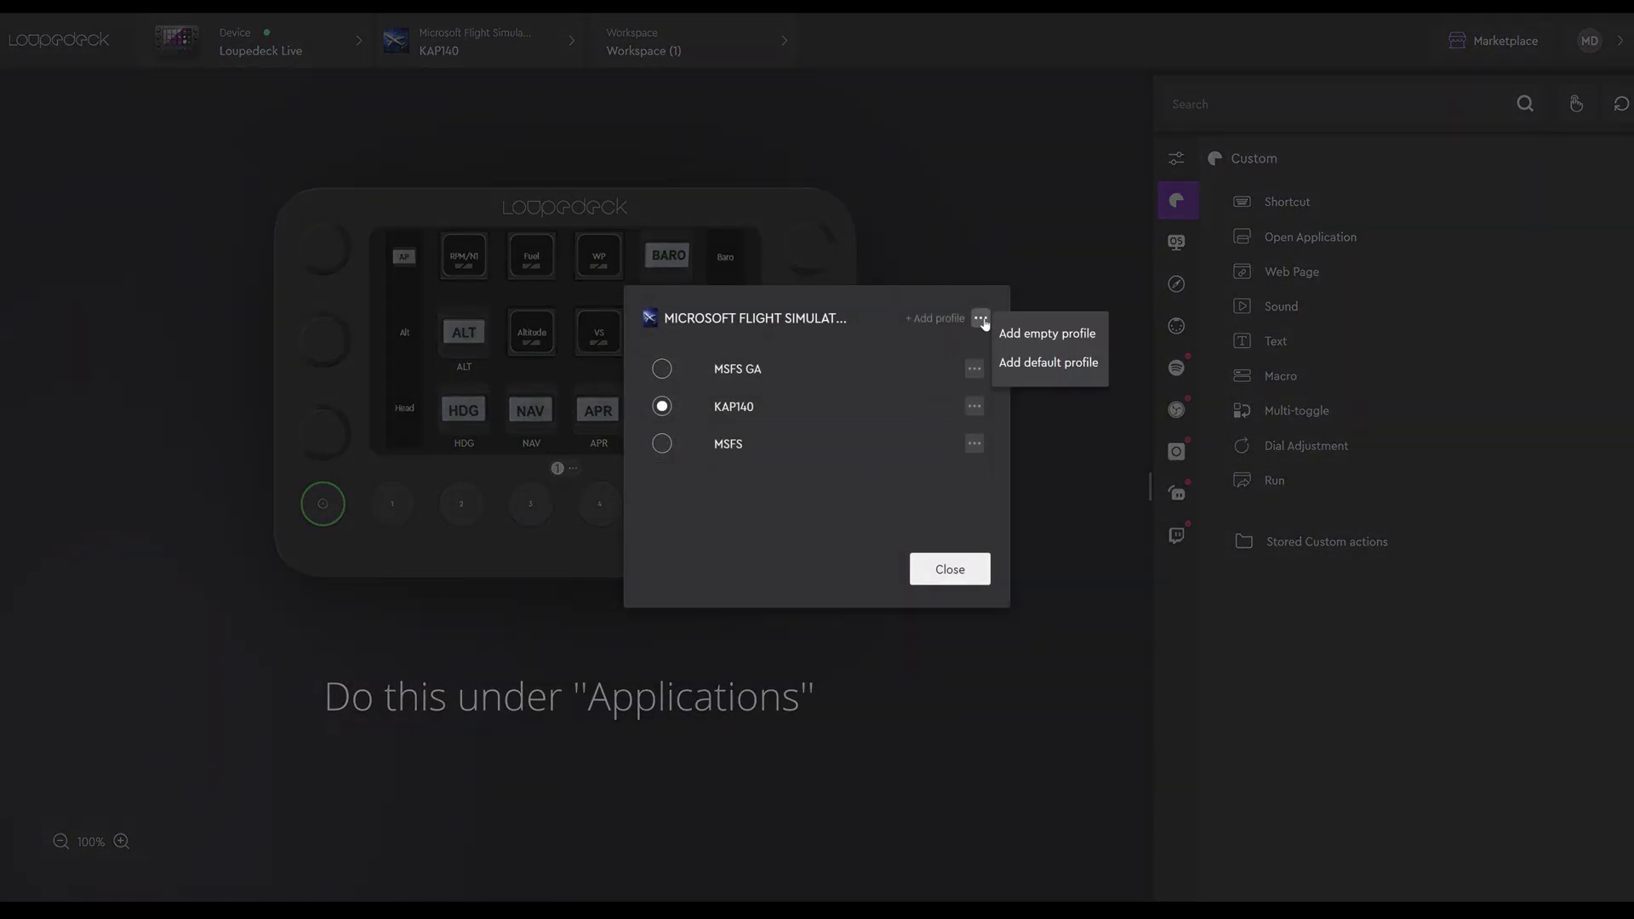
click(1039, 336)
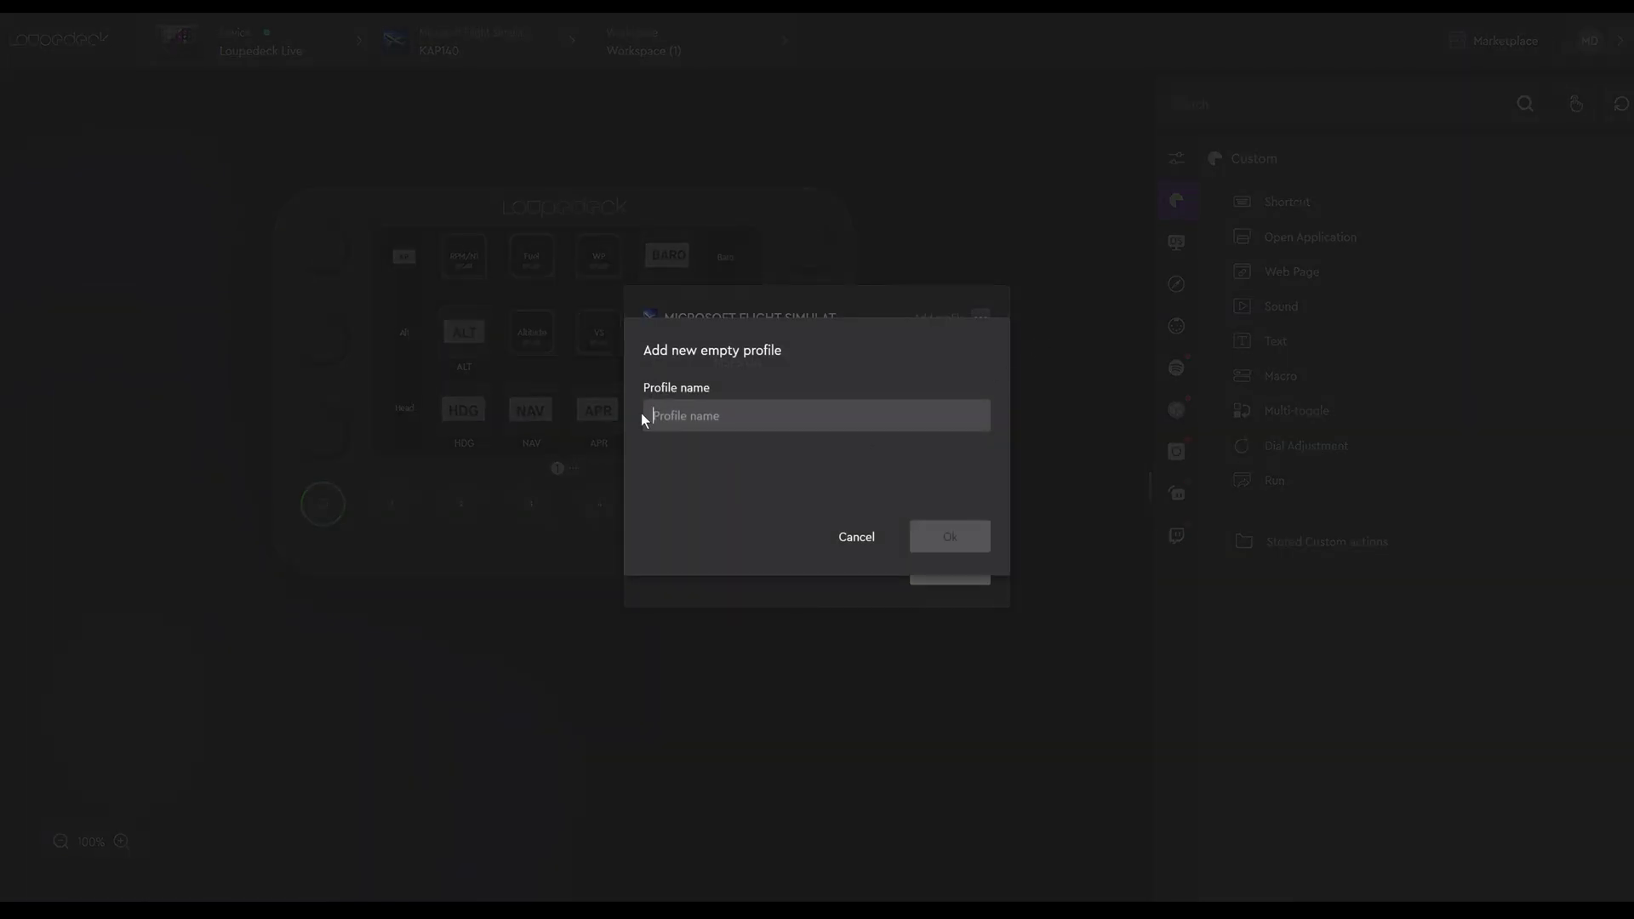
text(MID)
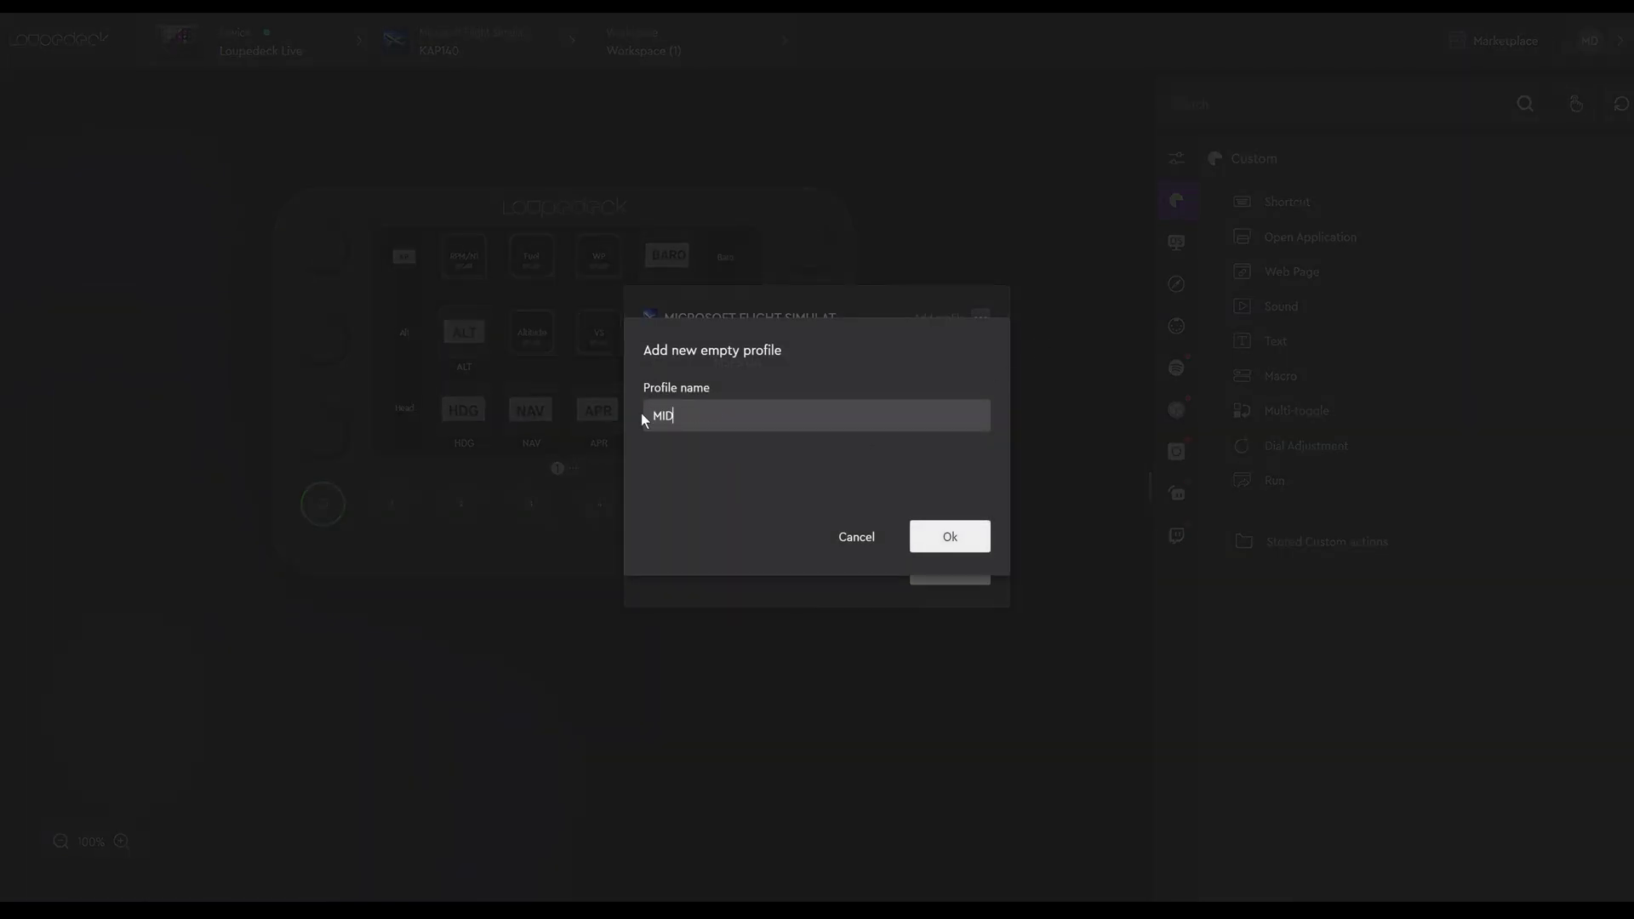
text(I_TUTORIAL)
click(946, 538)
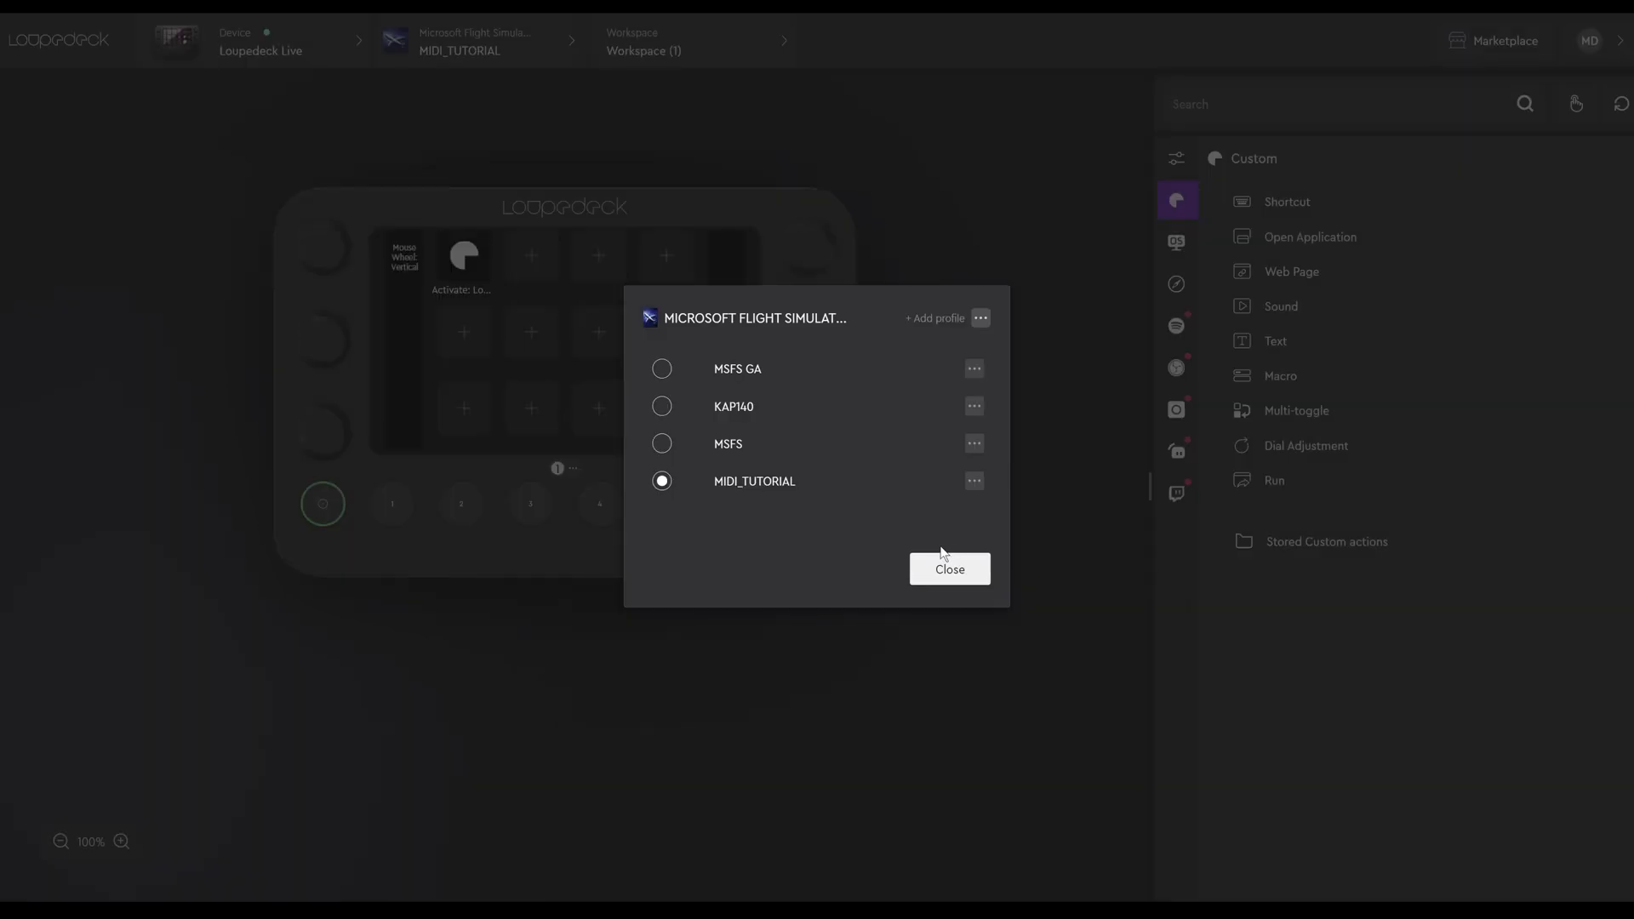
click(949, 566)
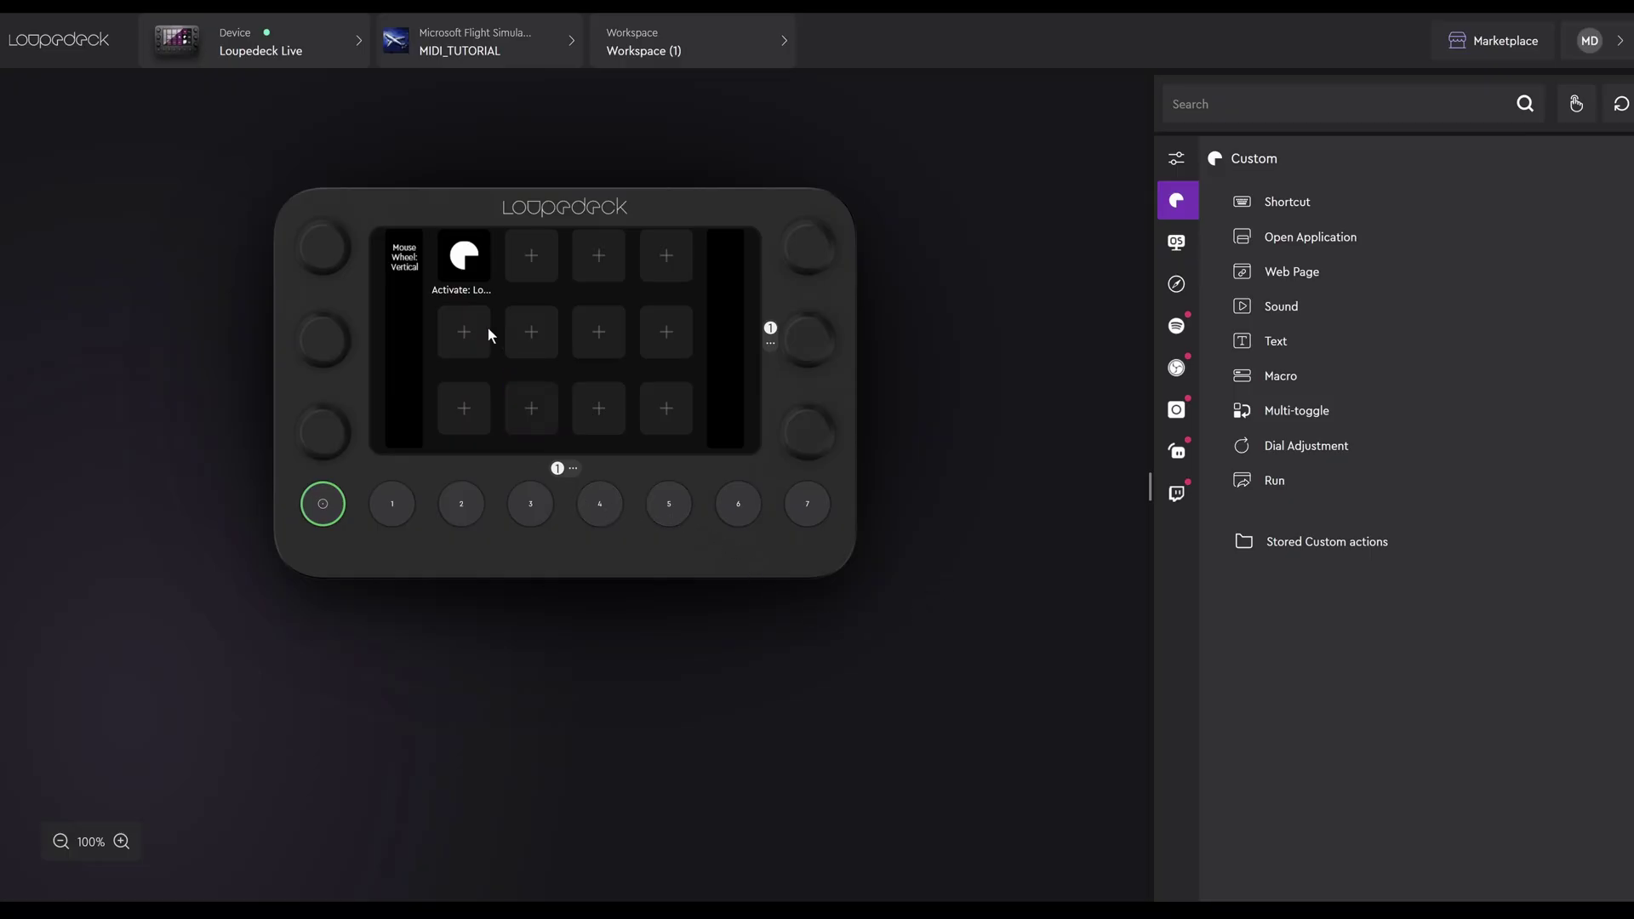
Step: Unassign the top-left key and remove Mouse Wheel: Vertical and Mouse Click (Left) from the top-left dial
click(483, 238)
click(493, 260)
click(311, 257)
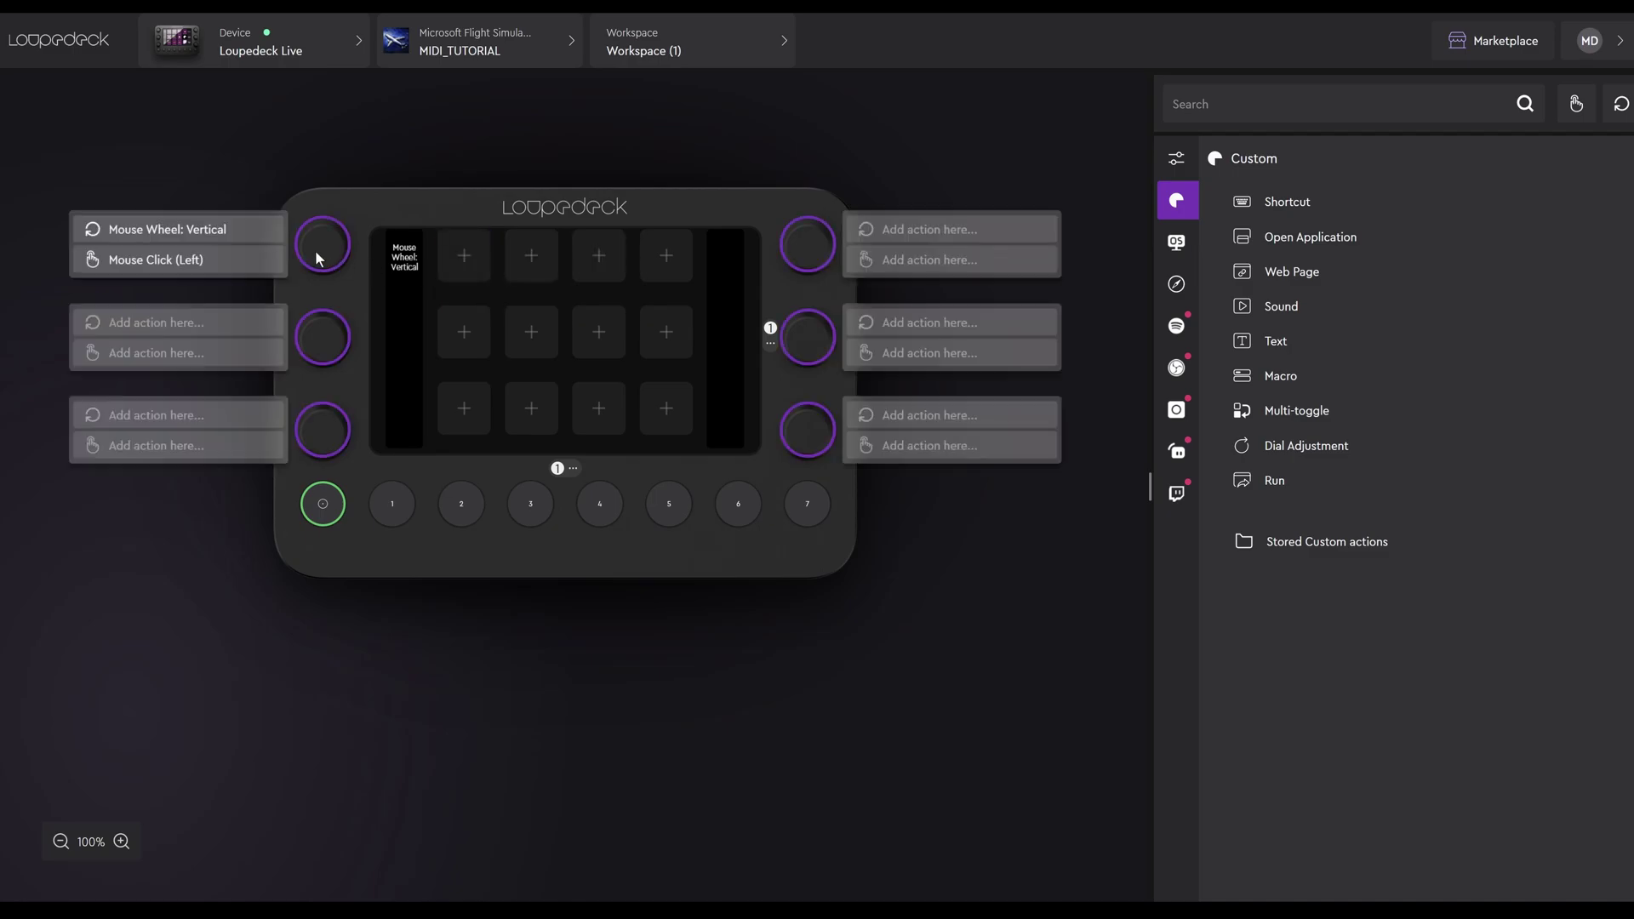
click(267, 230)
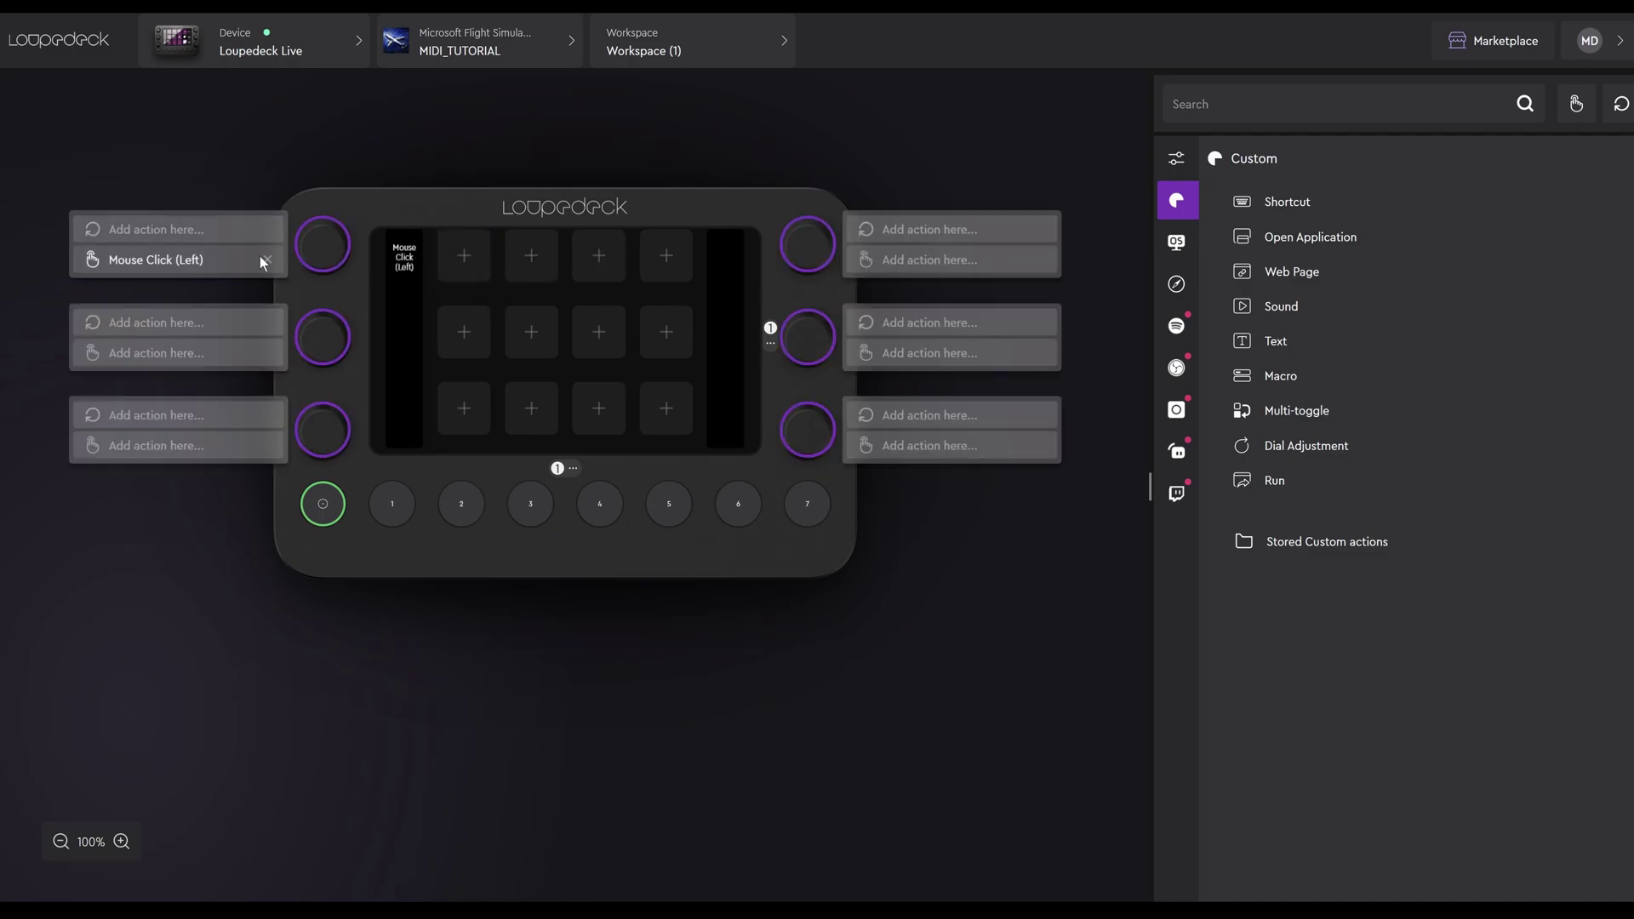
click(265, 262)
click(266, 262)
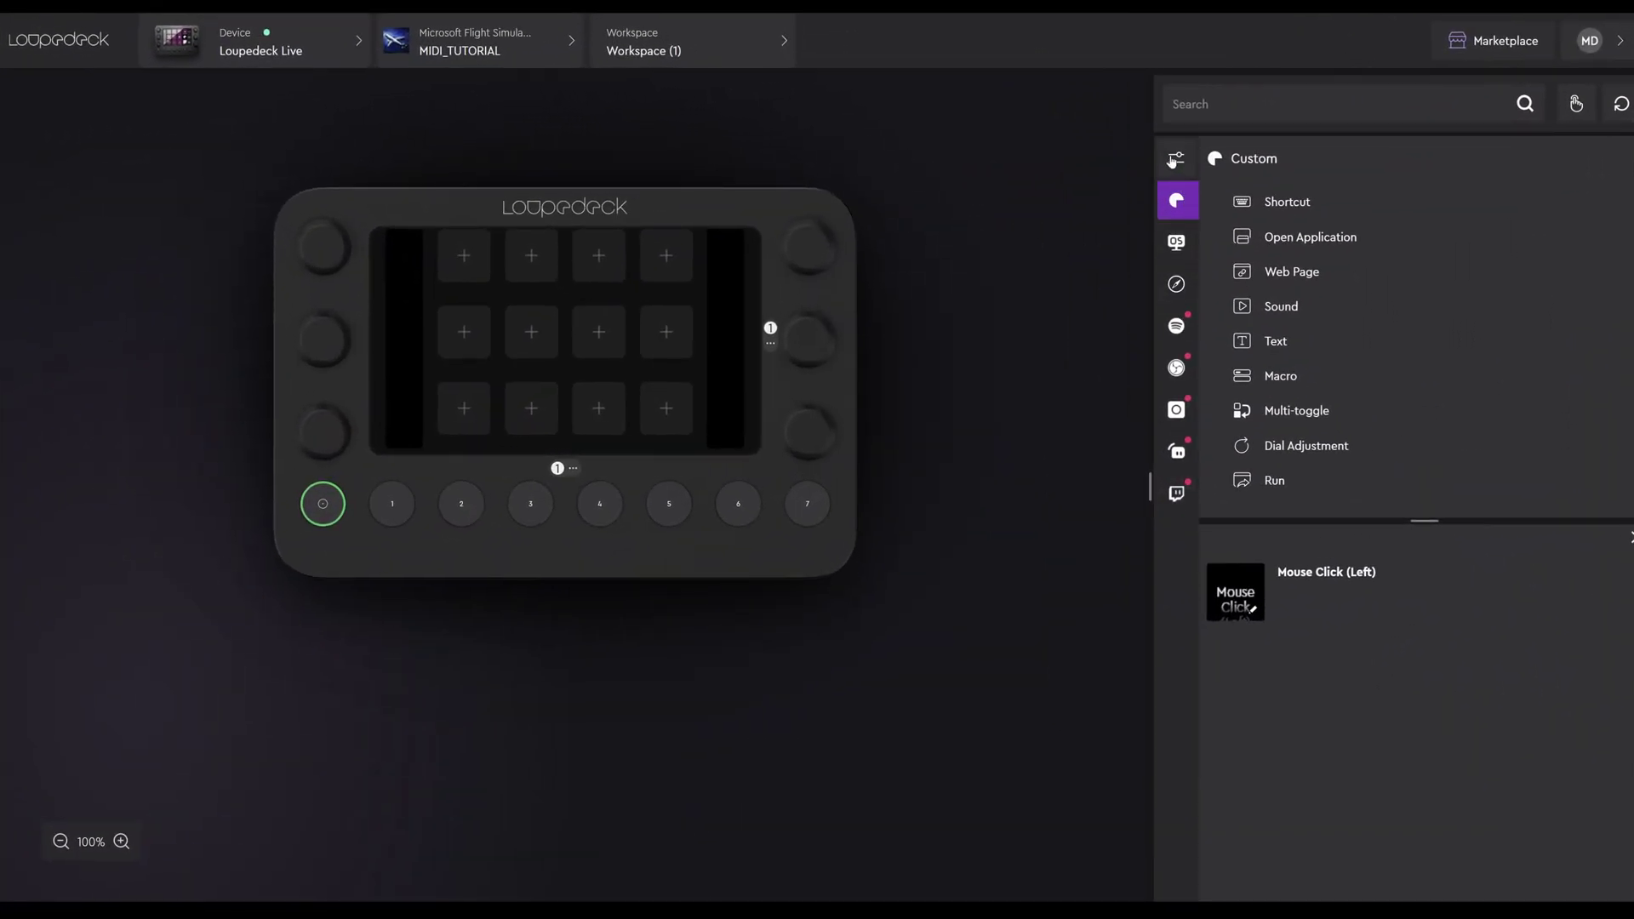
Step: Hide Twitch, Streamlabs, Philips Hue and Spotify Premium; unhide Microsoft Flight Simulator and MIDI
click(1175, 160)
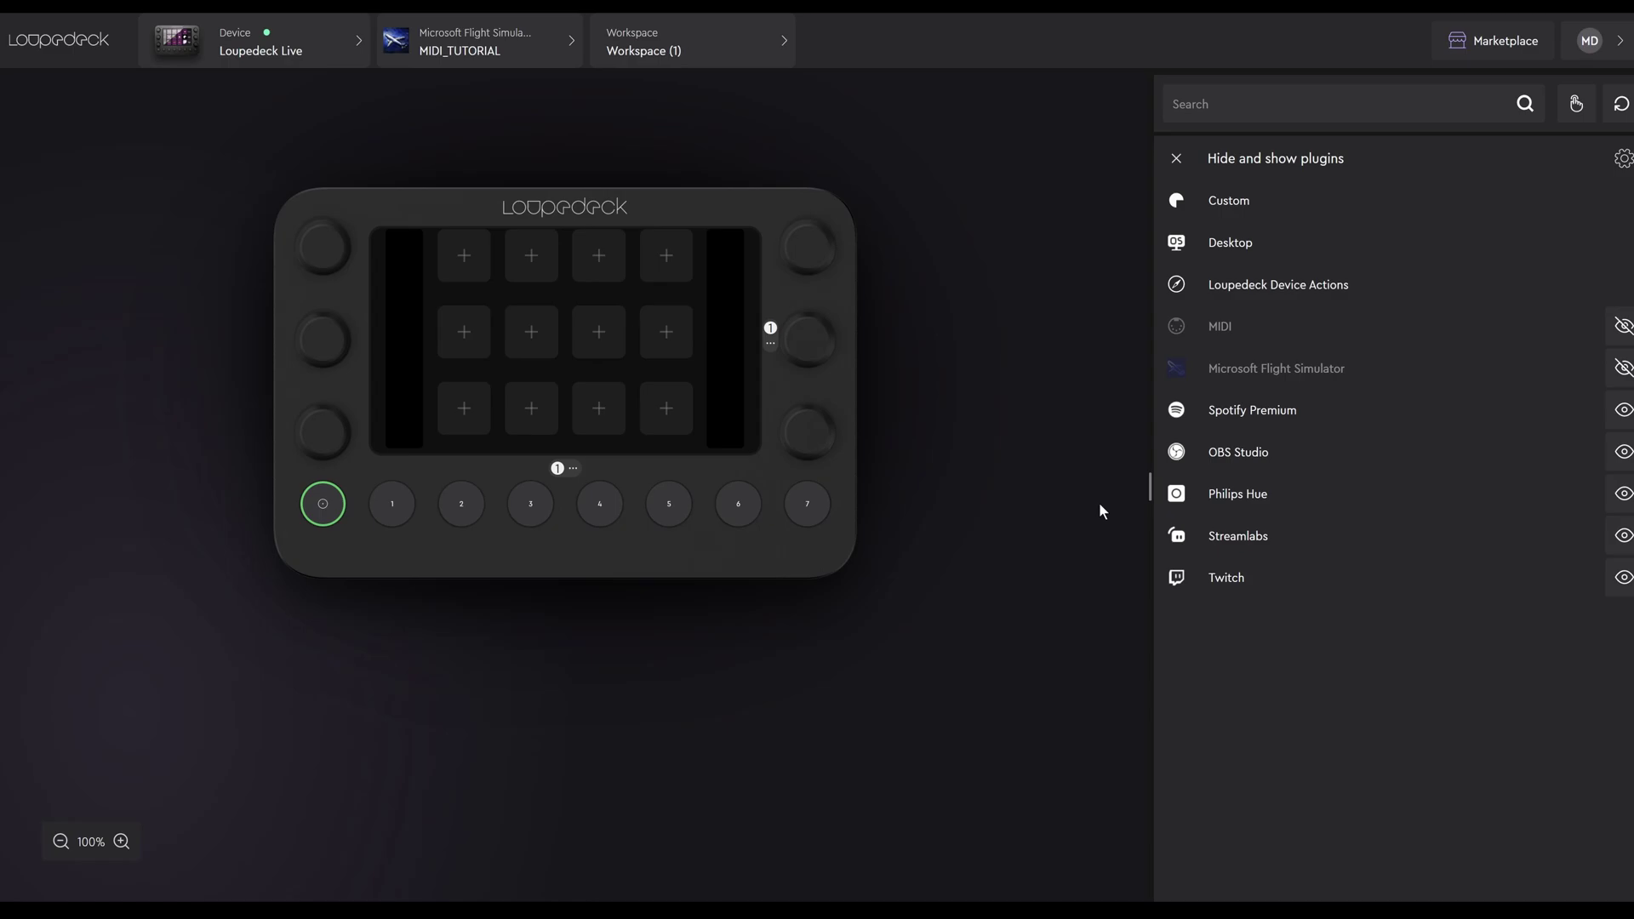
click(1624, 576)
click(1624, 535)
click(1623, 495)
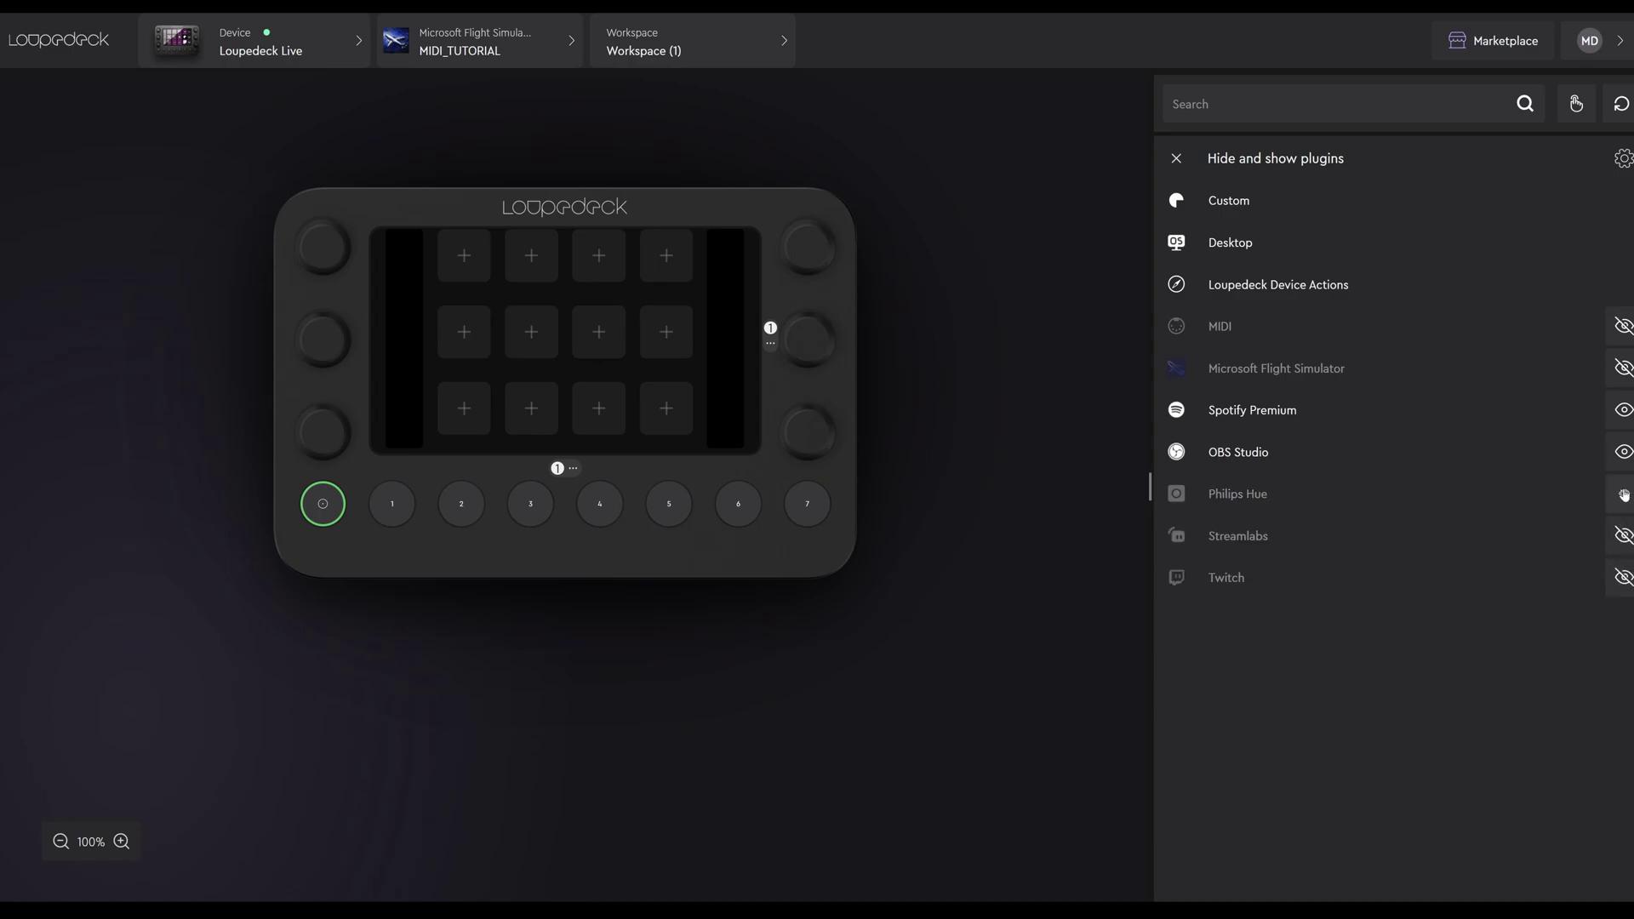
click(1624, 409)
click(1624, 368)
click(1624, 328)
click(1176, 158)
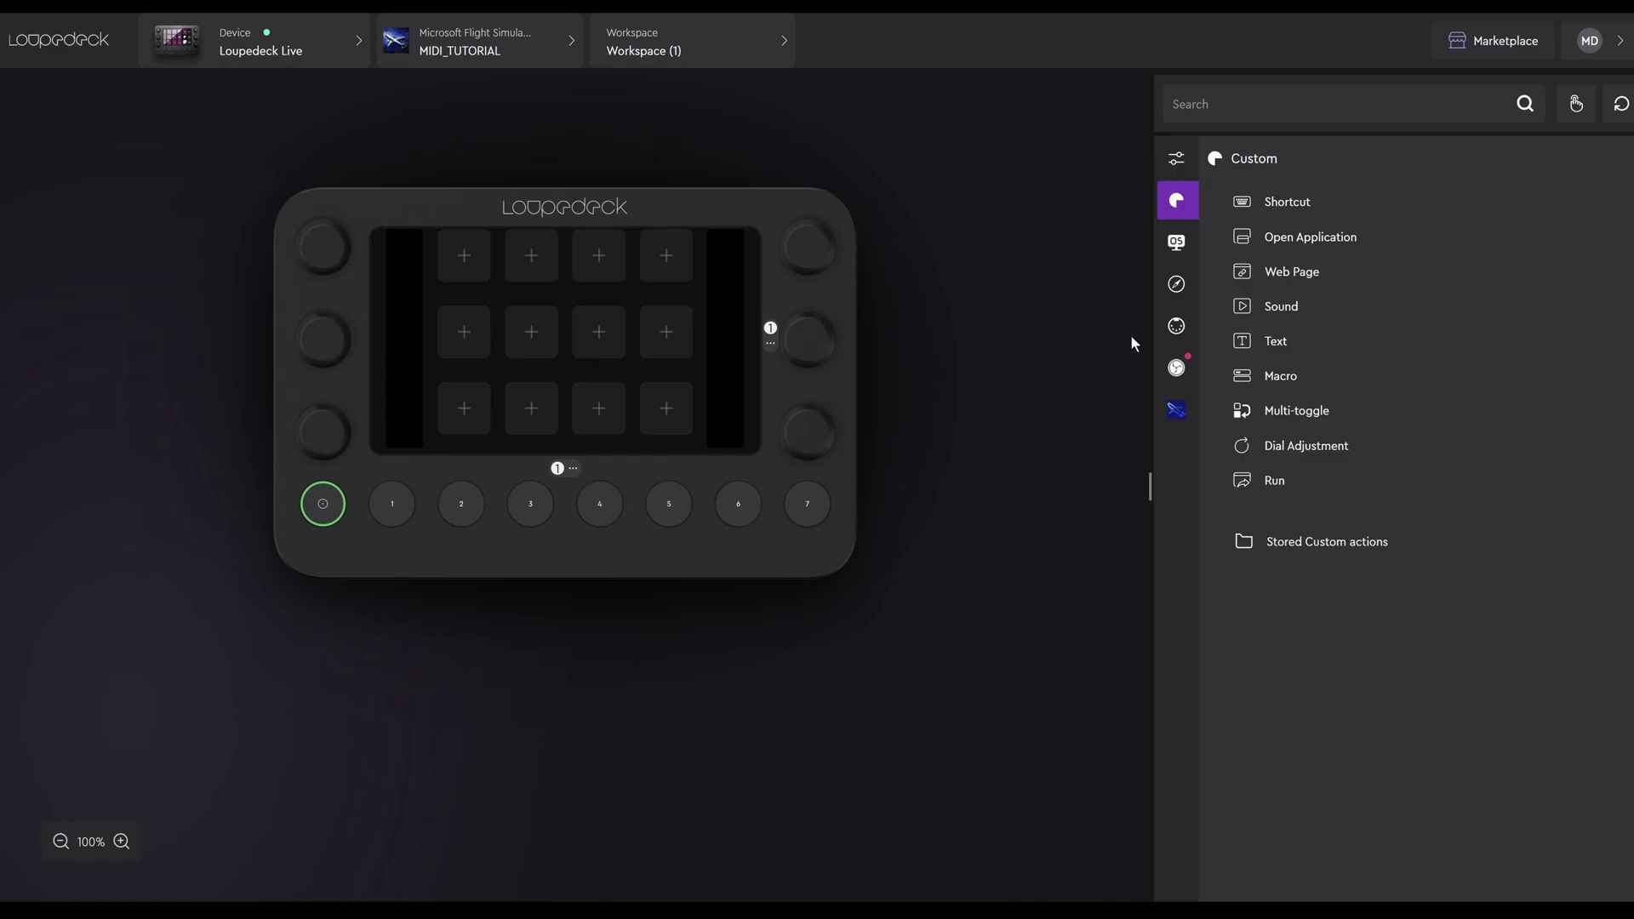
Step: Show the MIDI plugin's actions, including MIDI Action and MIDI Dial Adjustment
click(1176, 326)
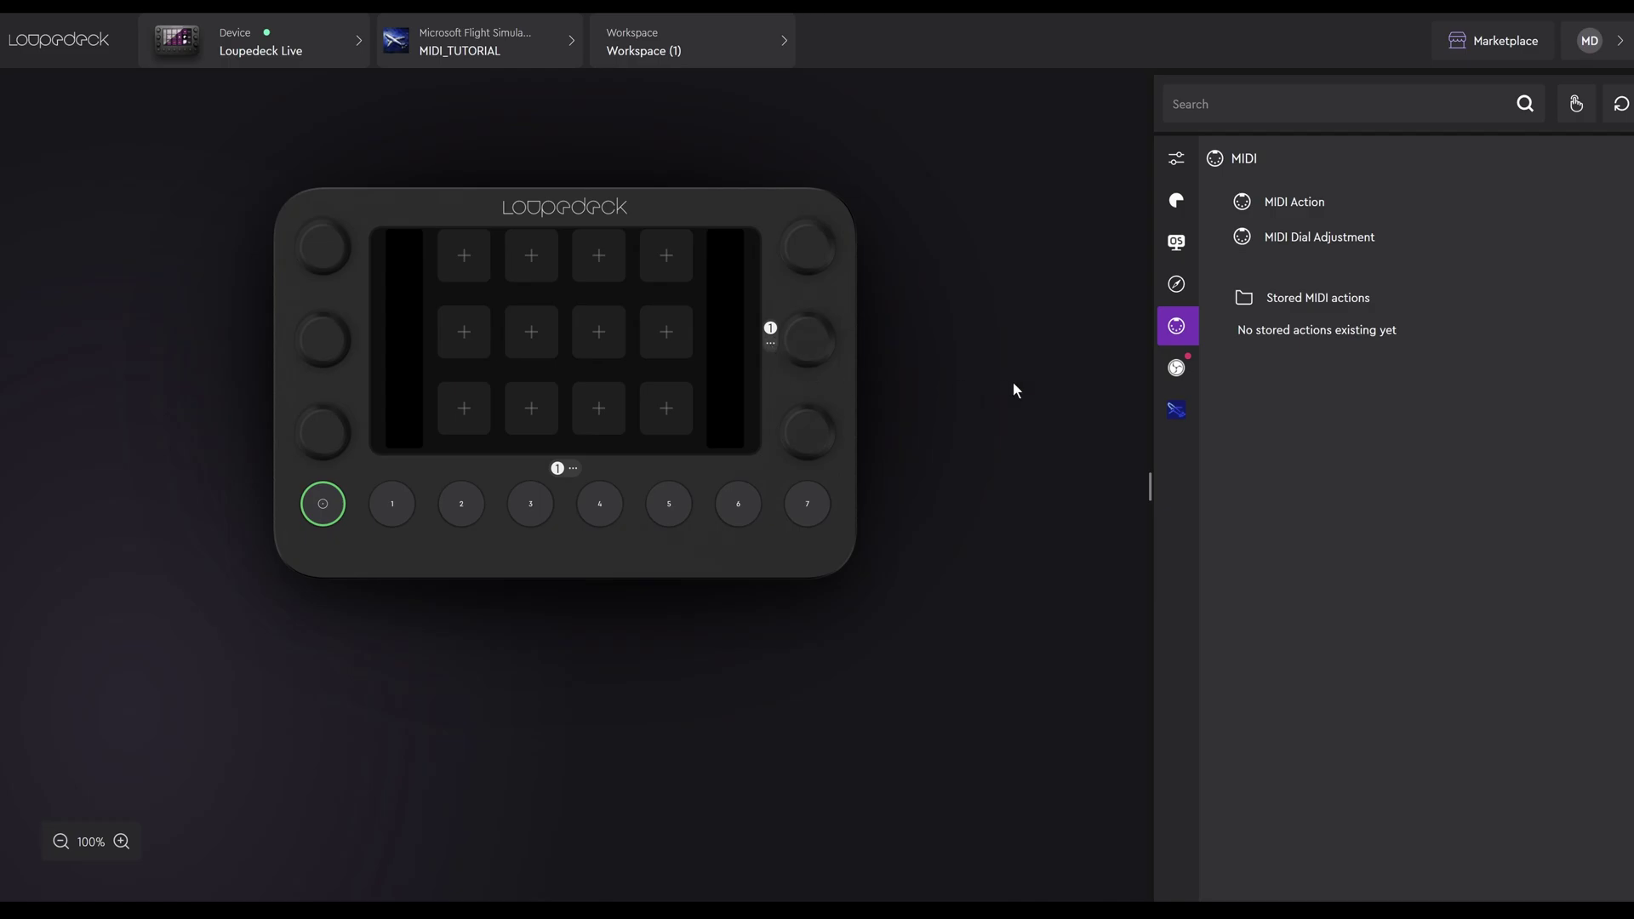
Step: Start a new MIDI Action, browse the KEYBOARD LAYOUT, Media Icons and Flight Sim 2020 icon packs, choosing no icon
click(1308, 205)
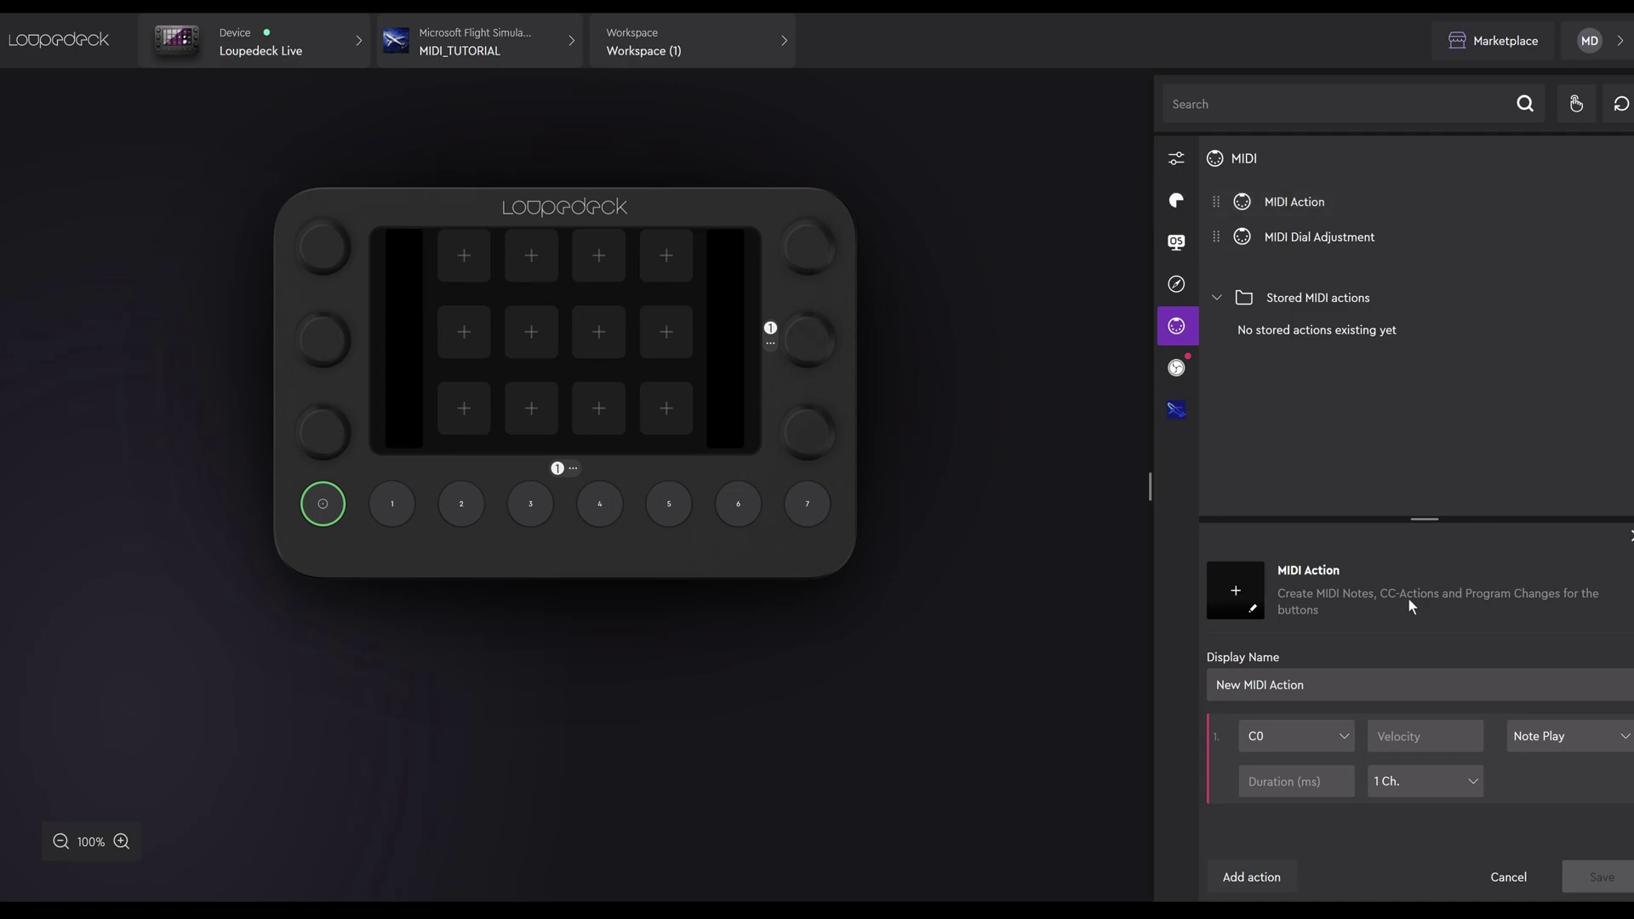
click(1253, 610)
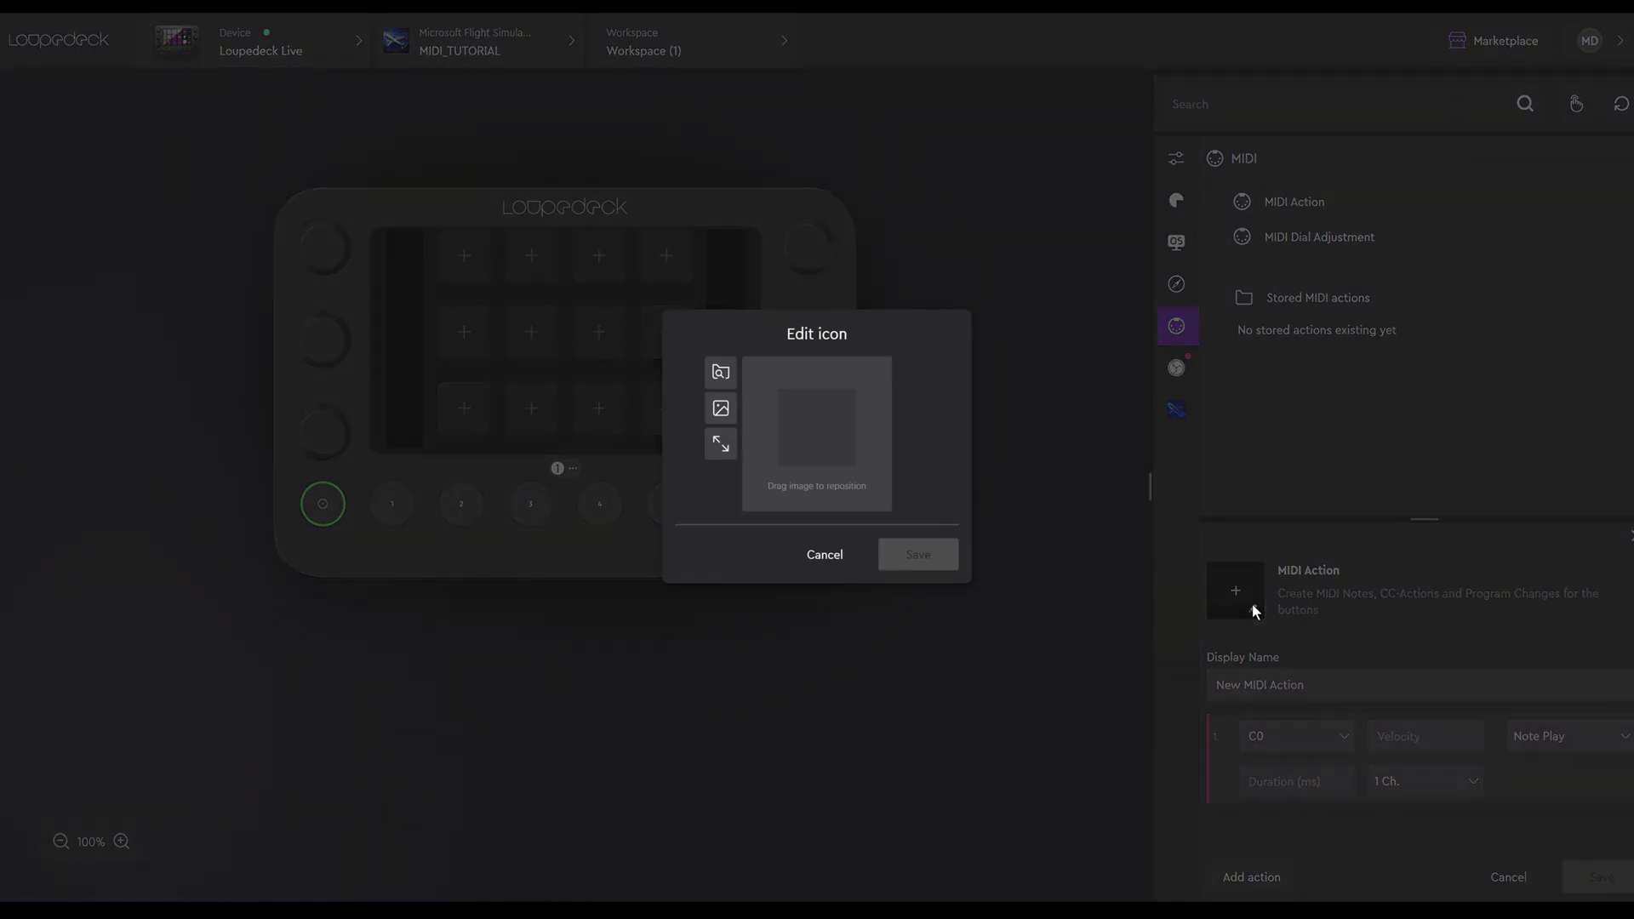
click(720, 409)
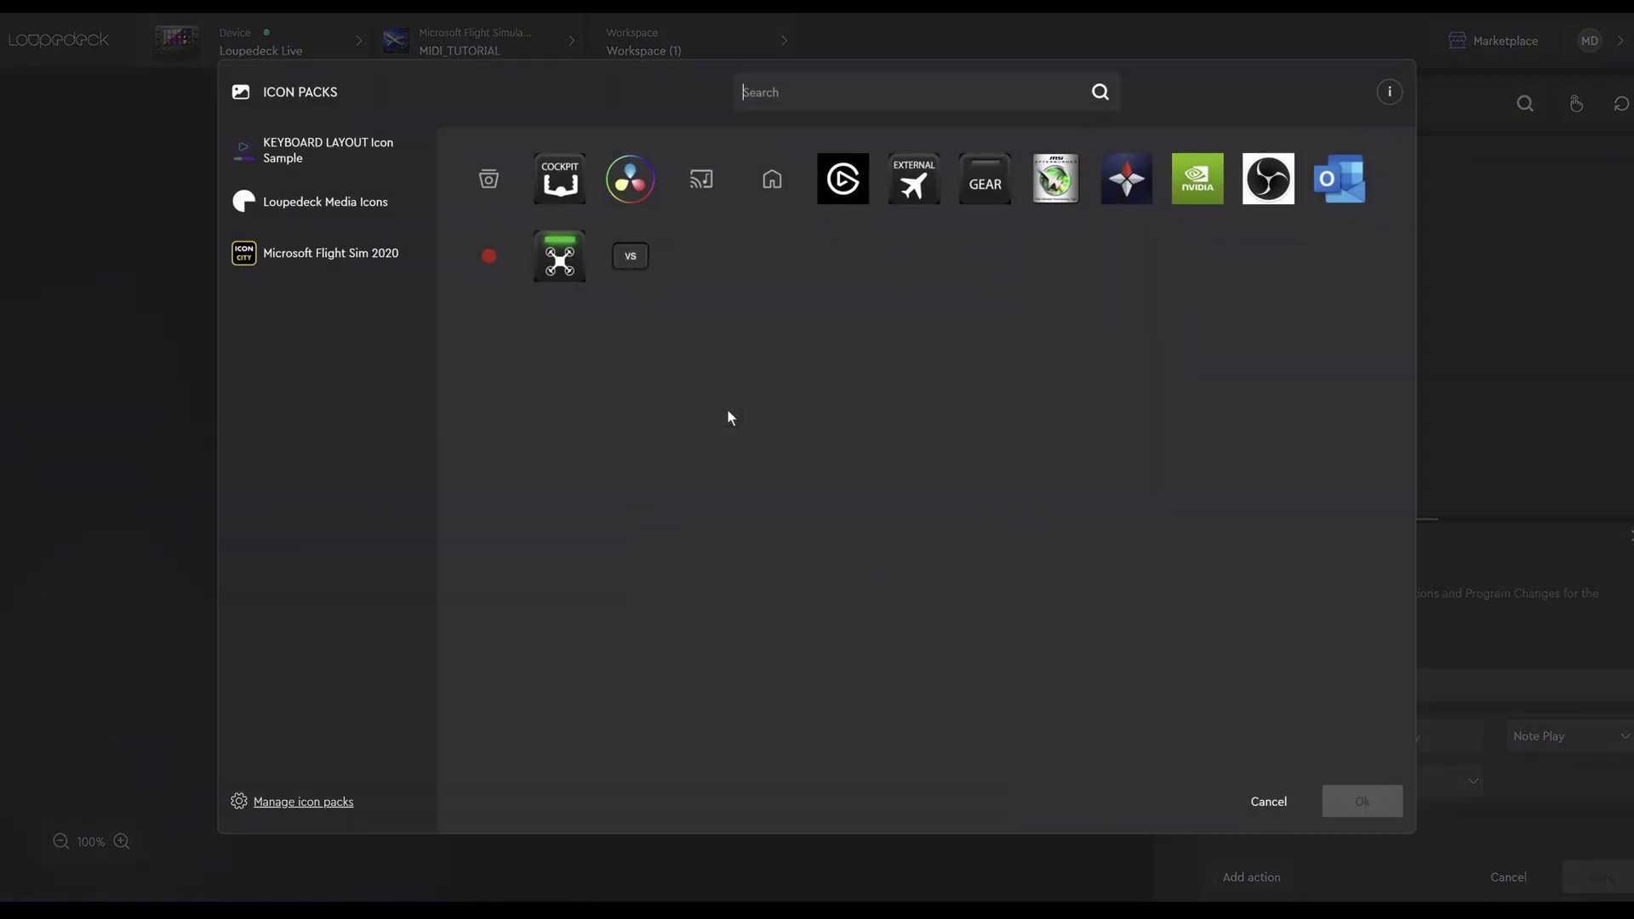
click(285, 152)
click(294, 201)
click(308, 256)
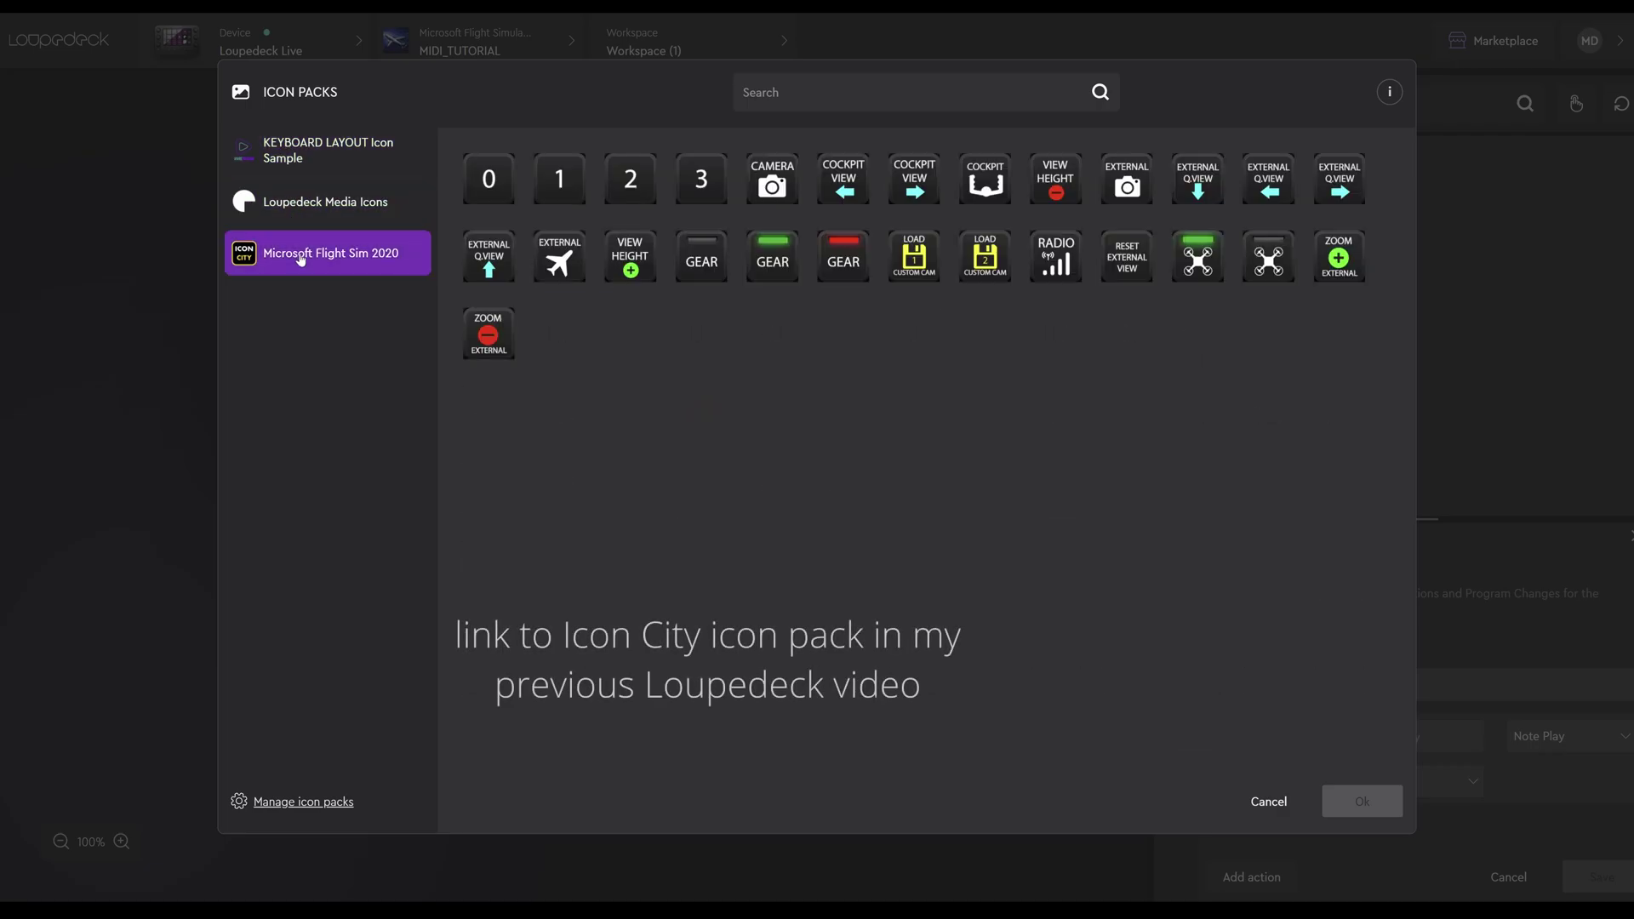
click(1266, 801)
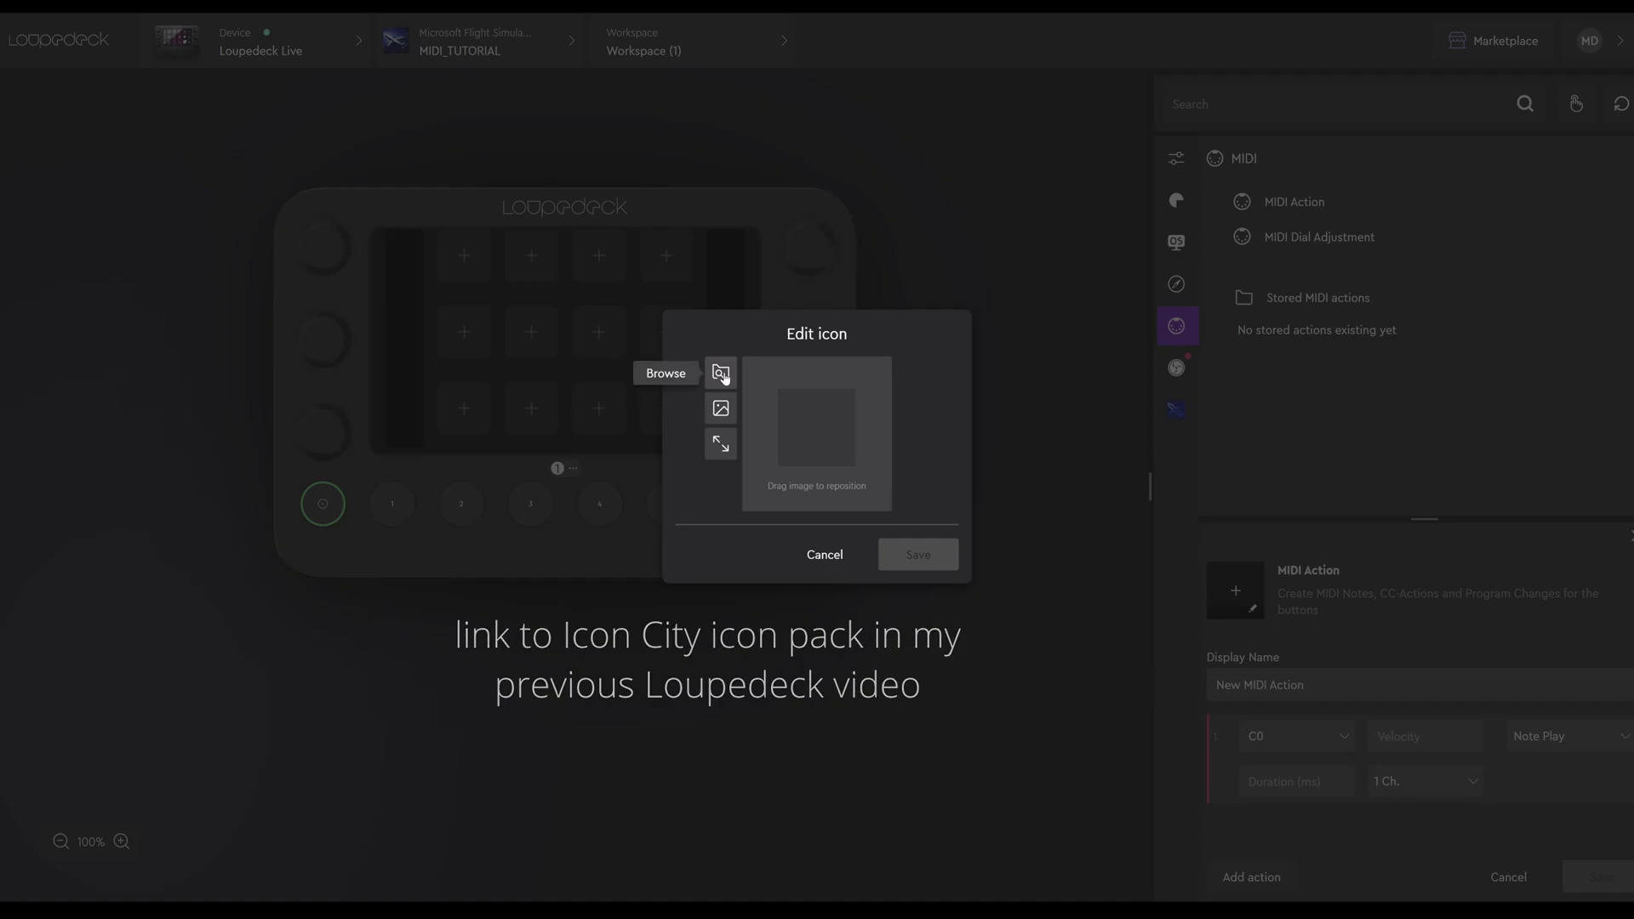
click(839, 554)
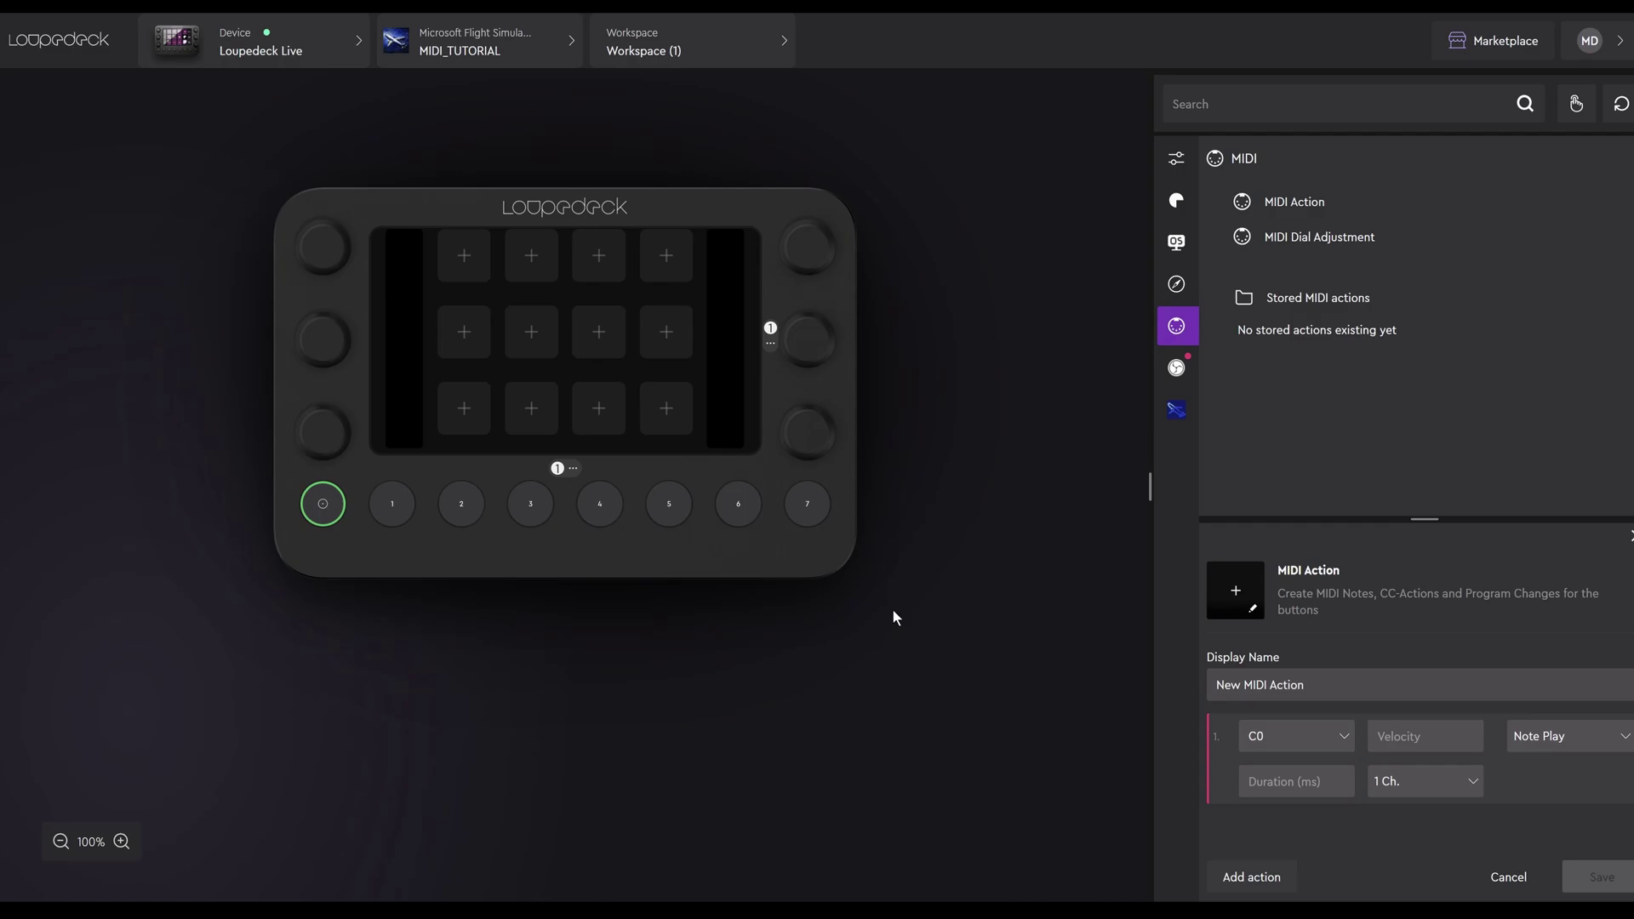
Step: Make the new MIDI action a Note Play on note C(-2), then select its default name
click(1624, 737)
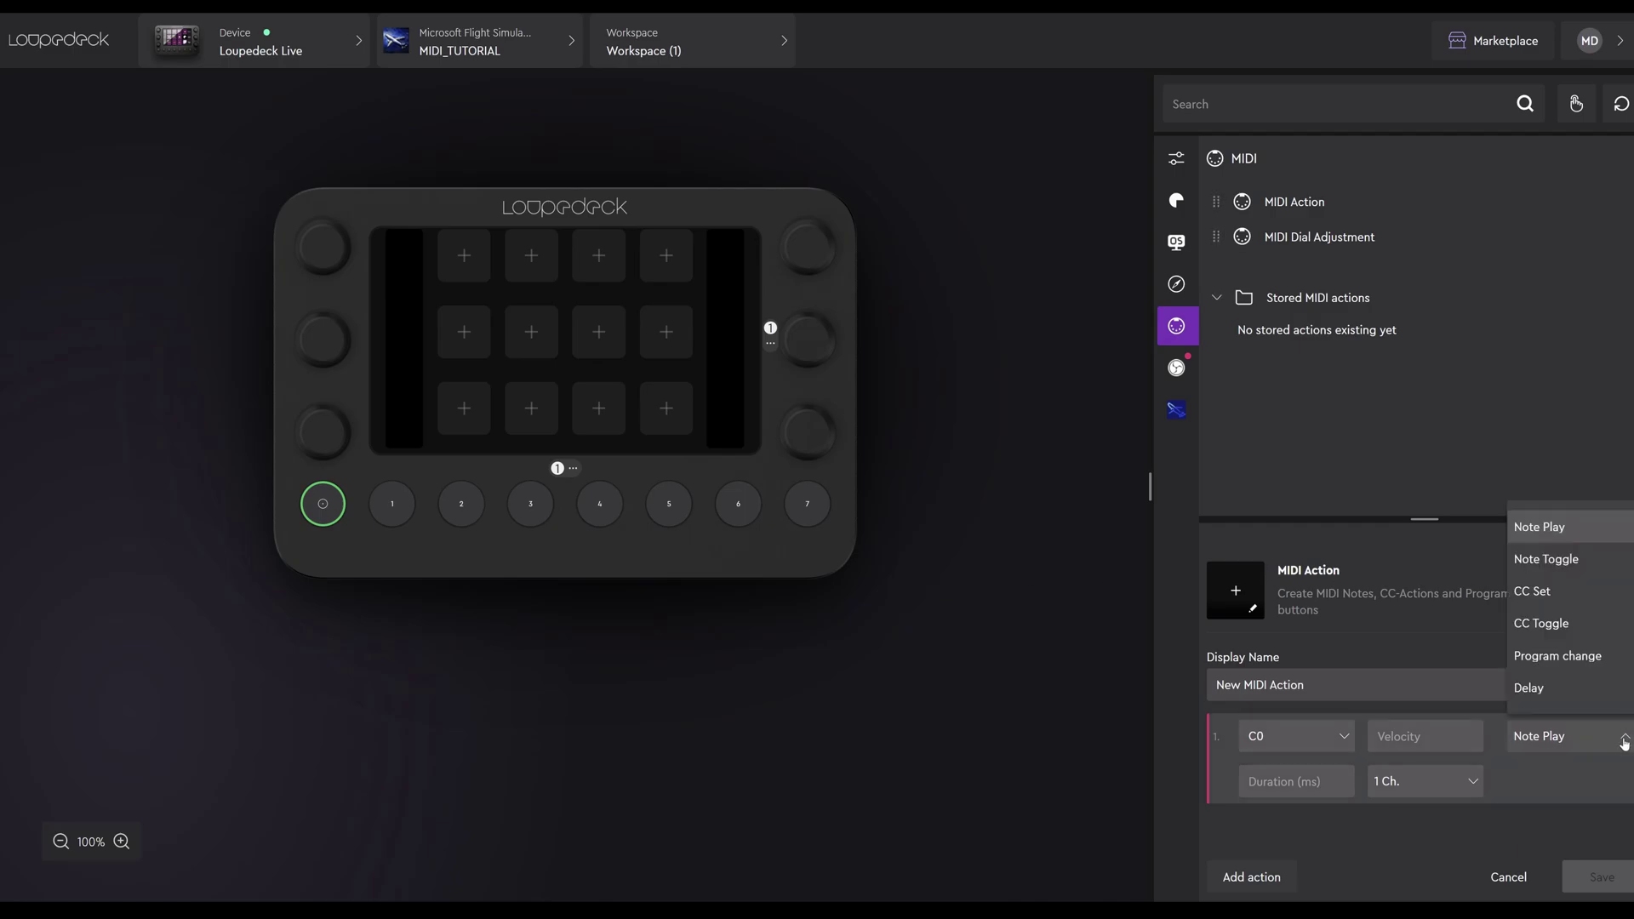
click(1546, 560)
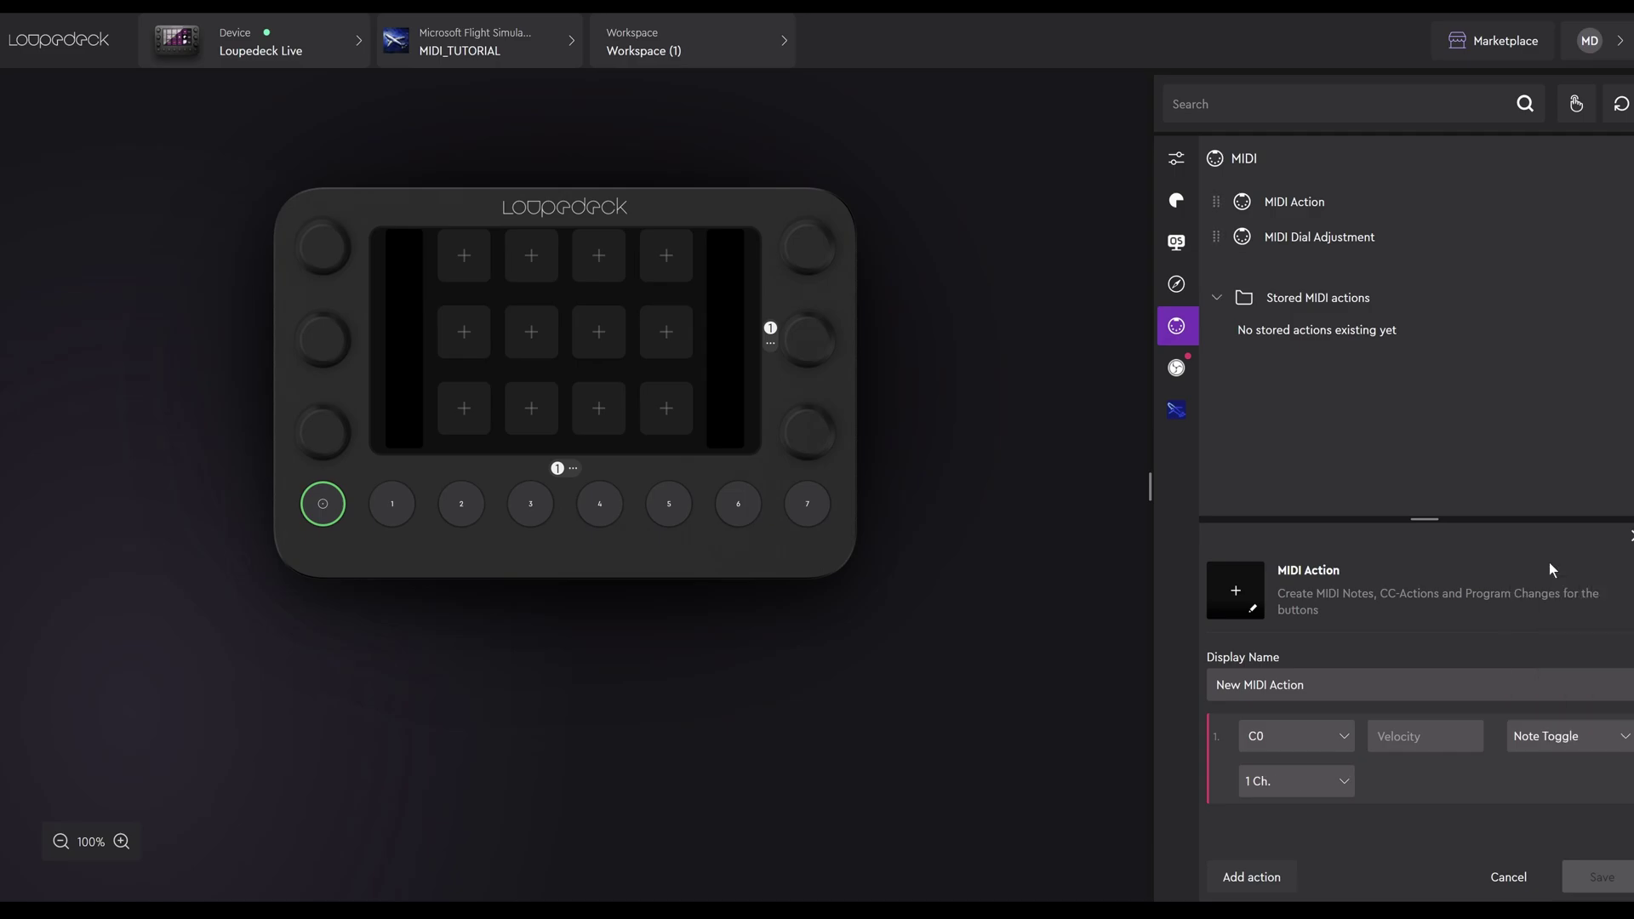
click(1570, 736)
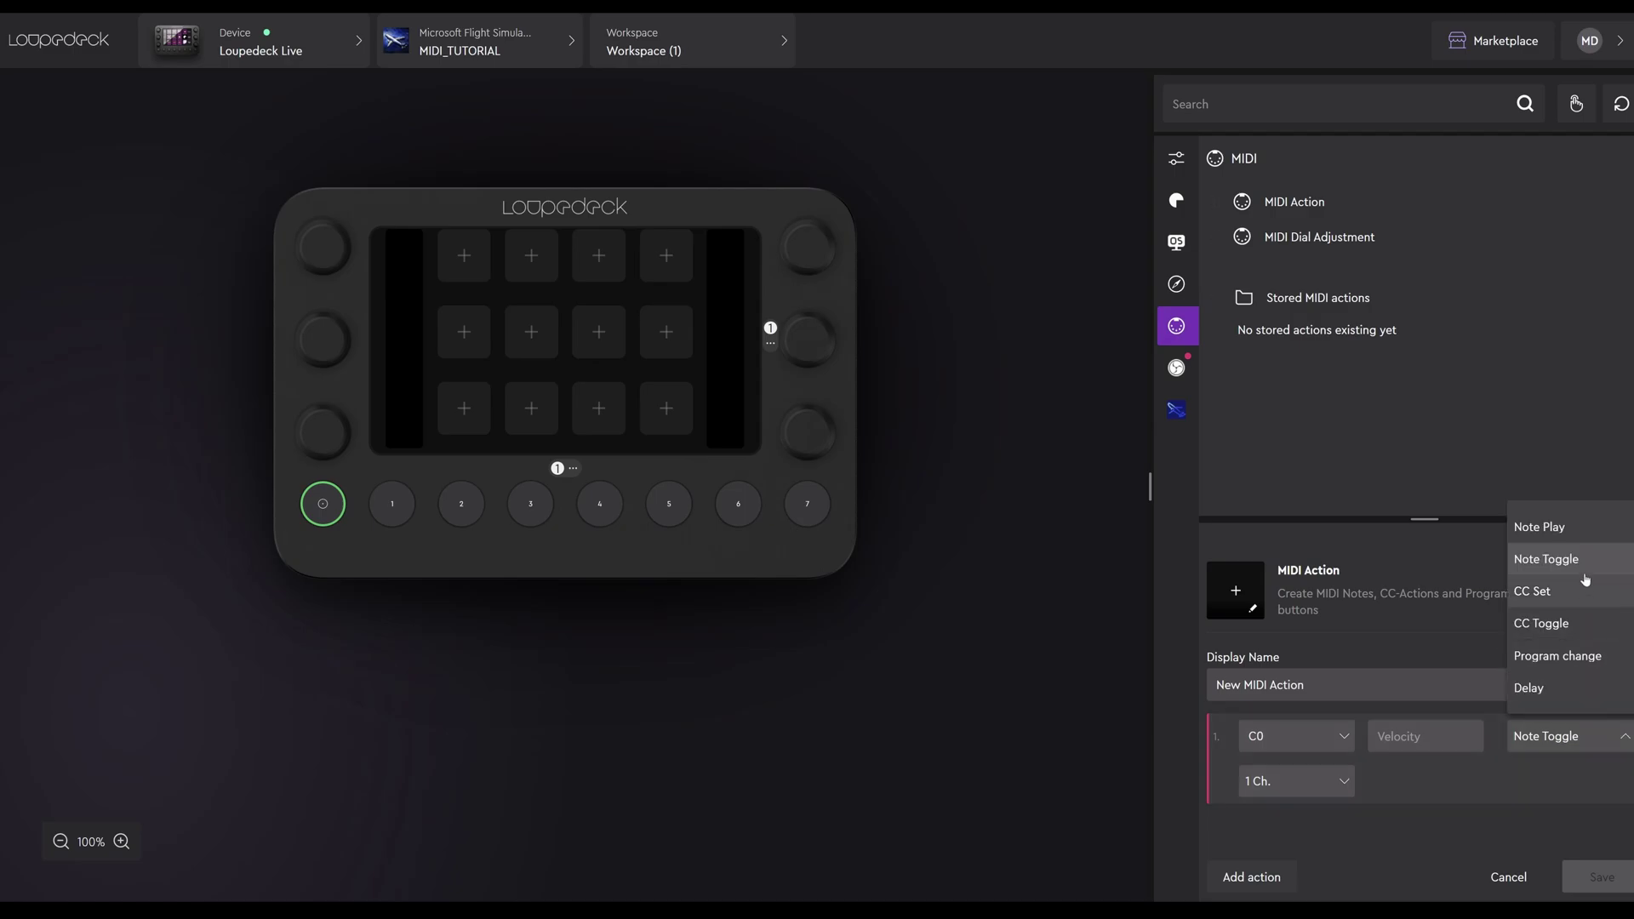
click(1549, 527)
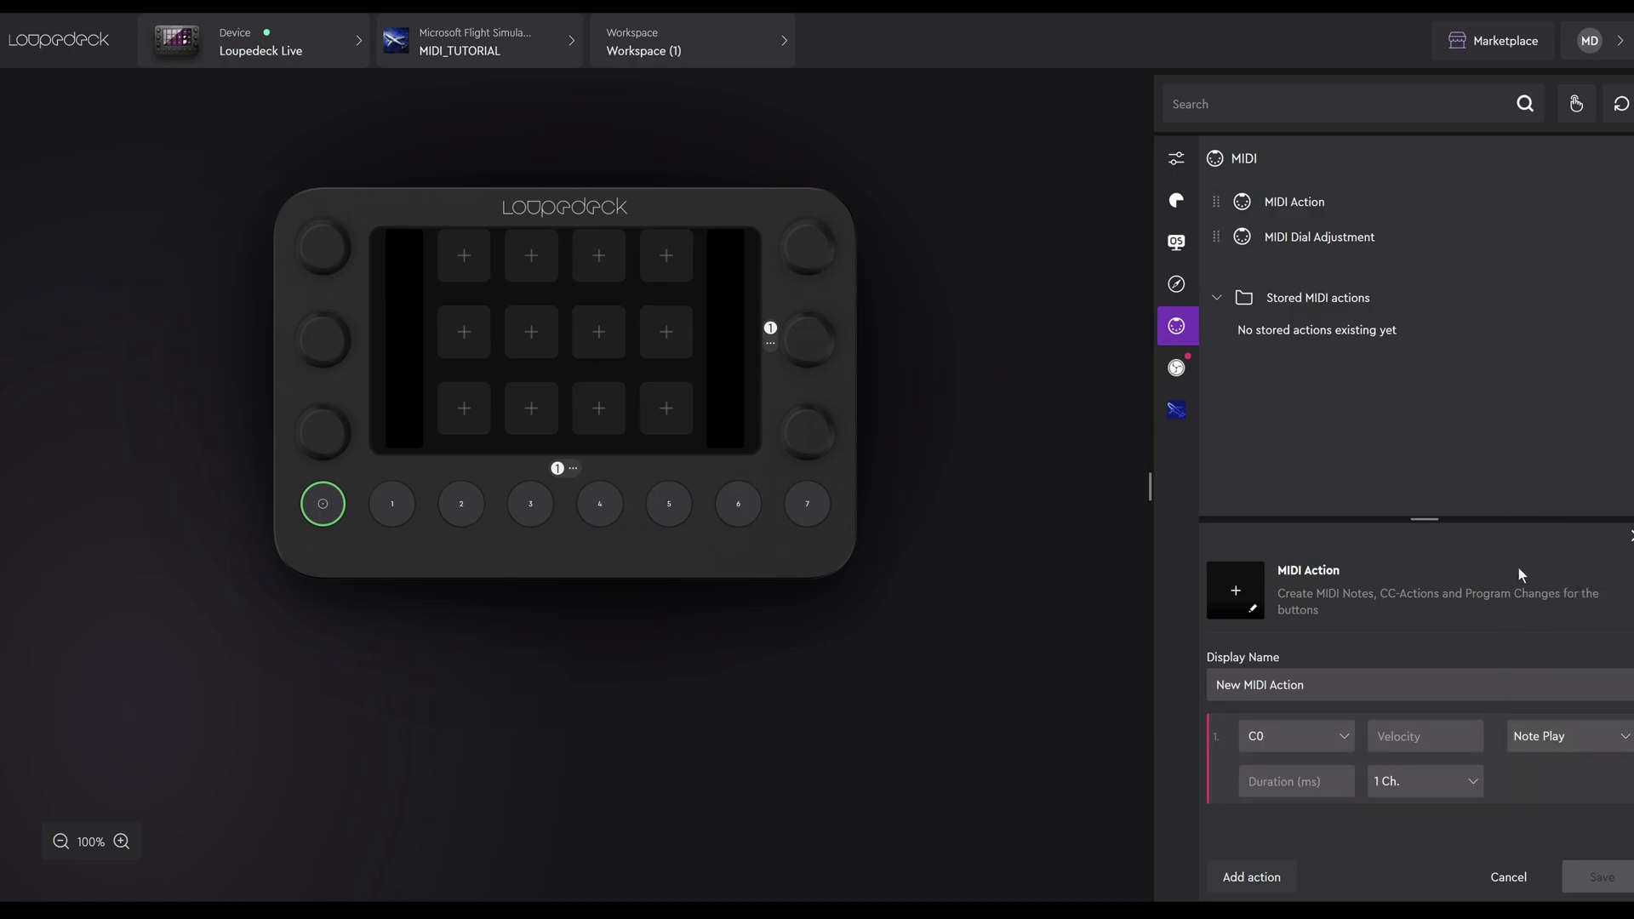
click(1344, 740)
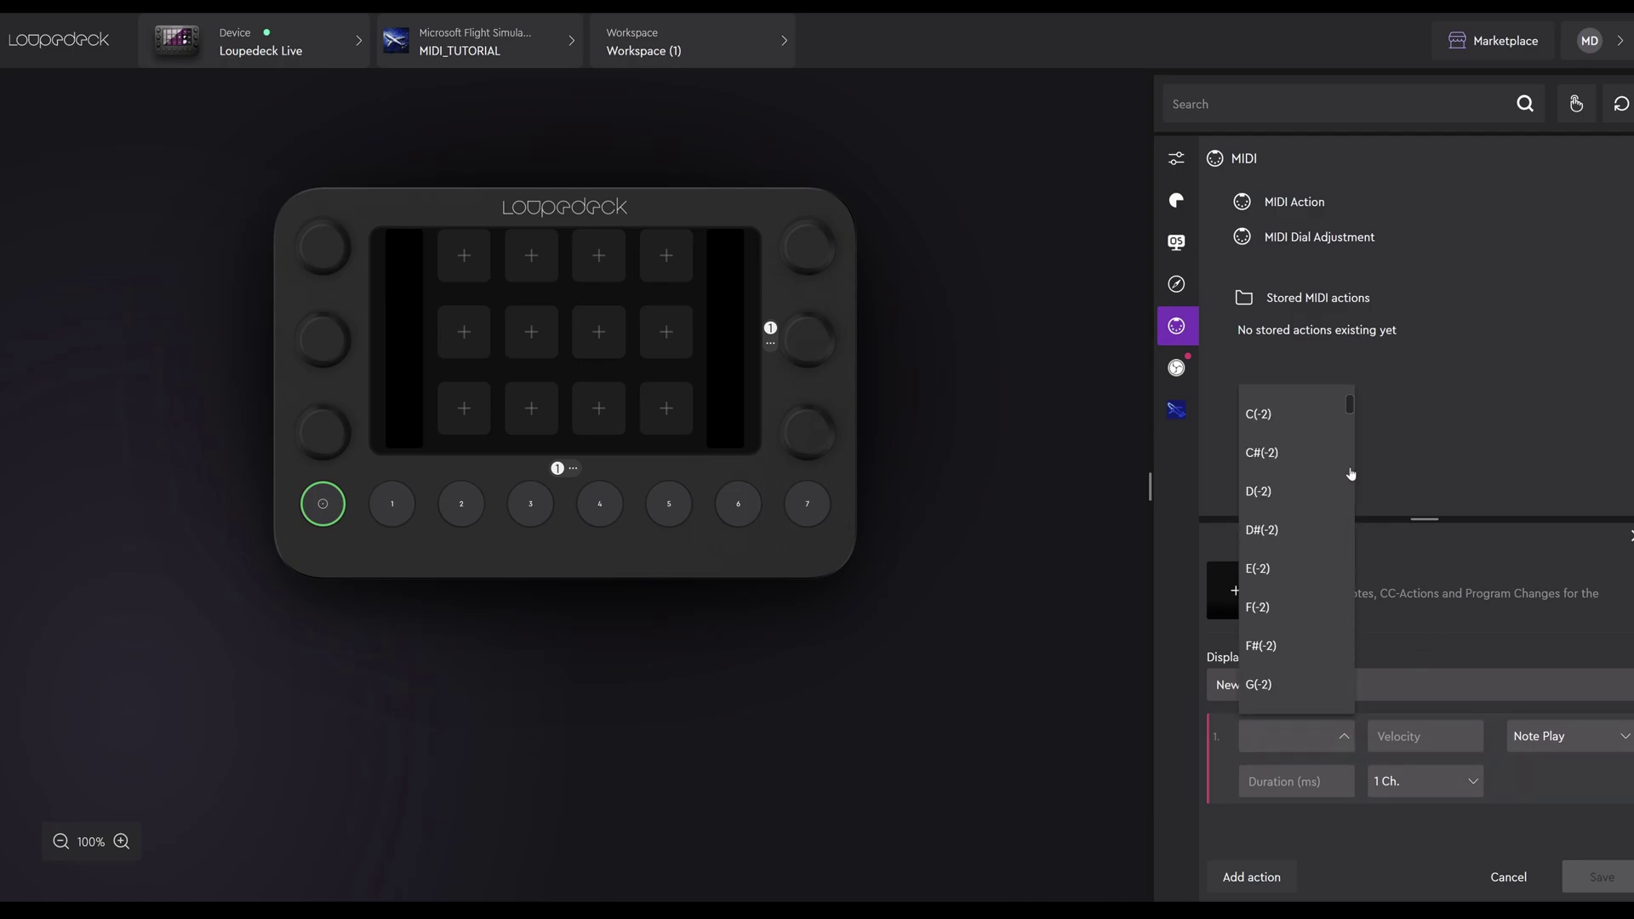
mouse_move(1352, 414)
mouse_down()
mouse_move(1355, 734)
mouse_move(1348, 391)
mouse_up()
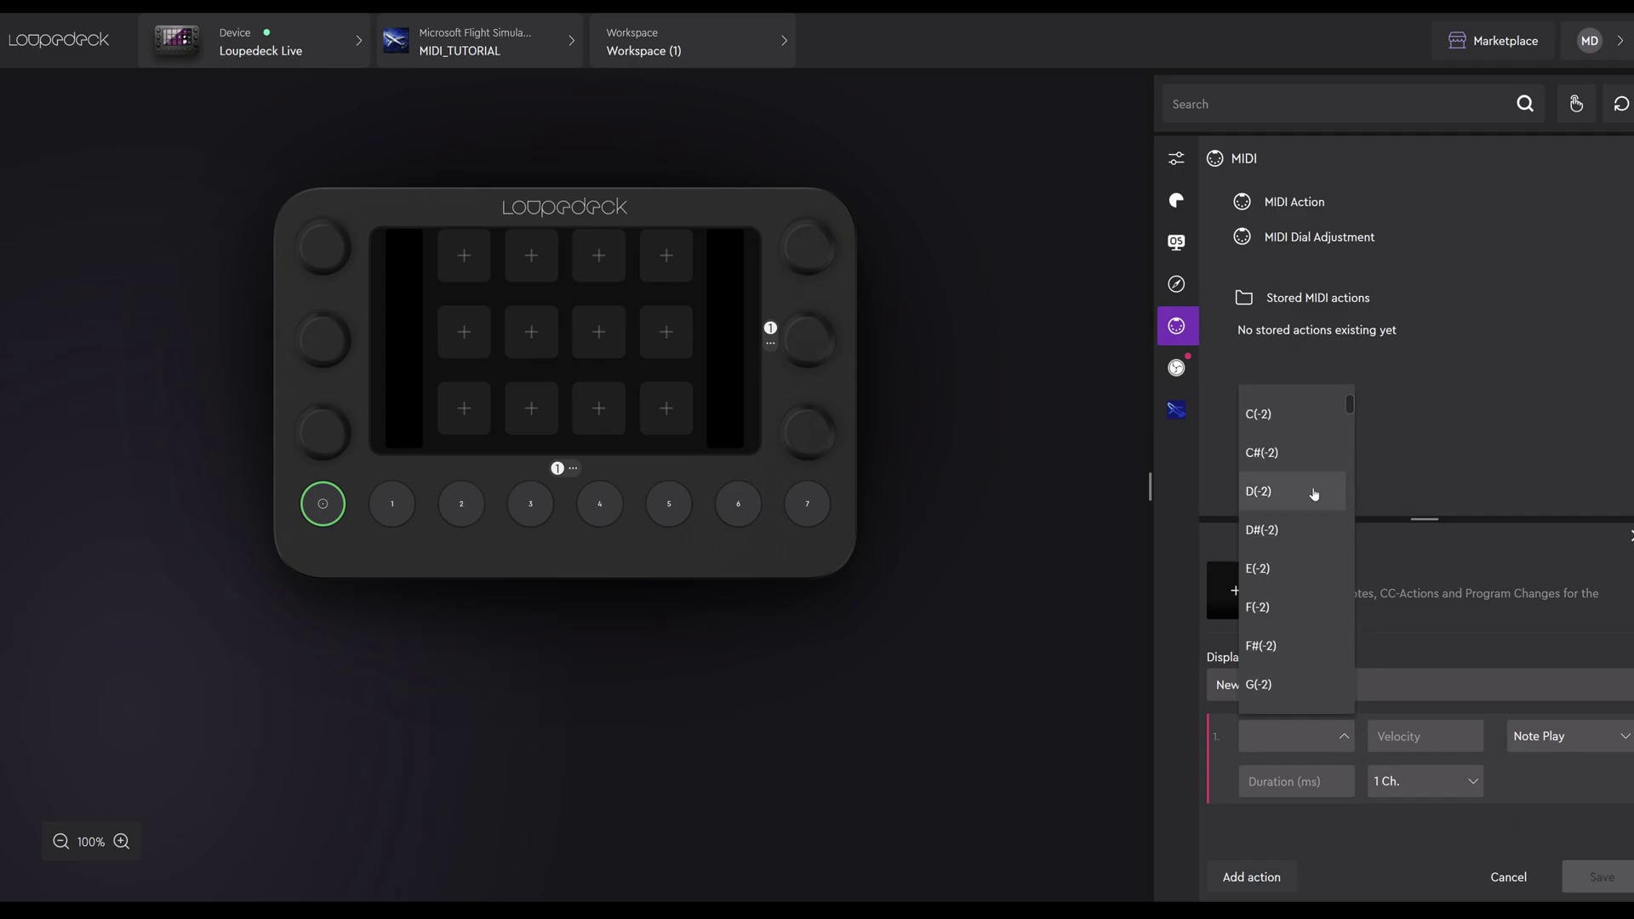
click(1259, 415)
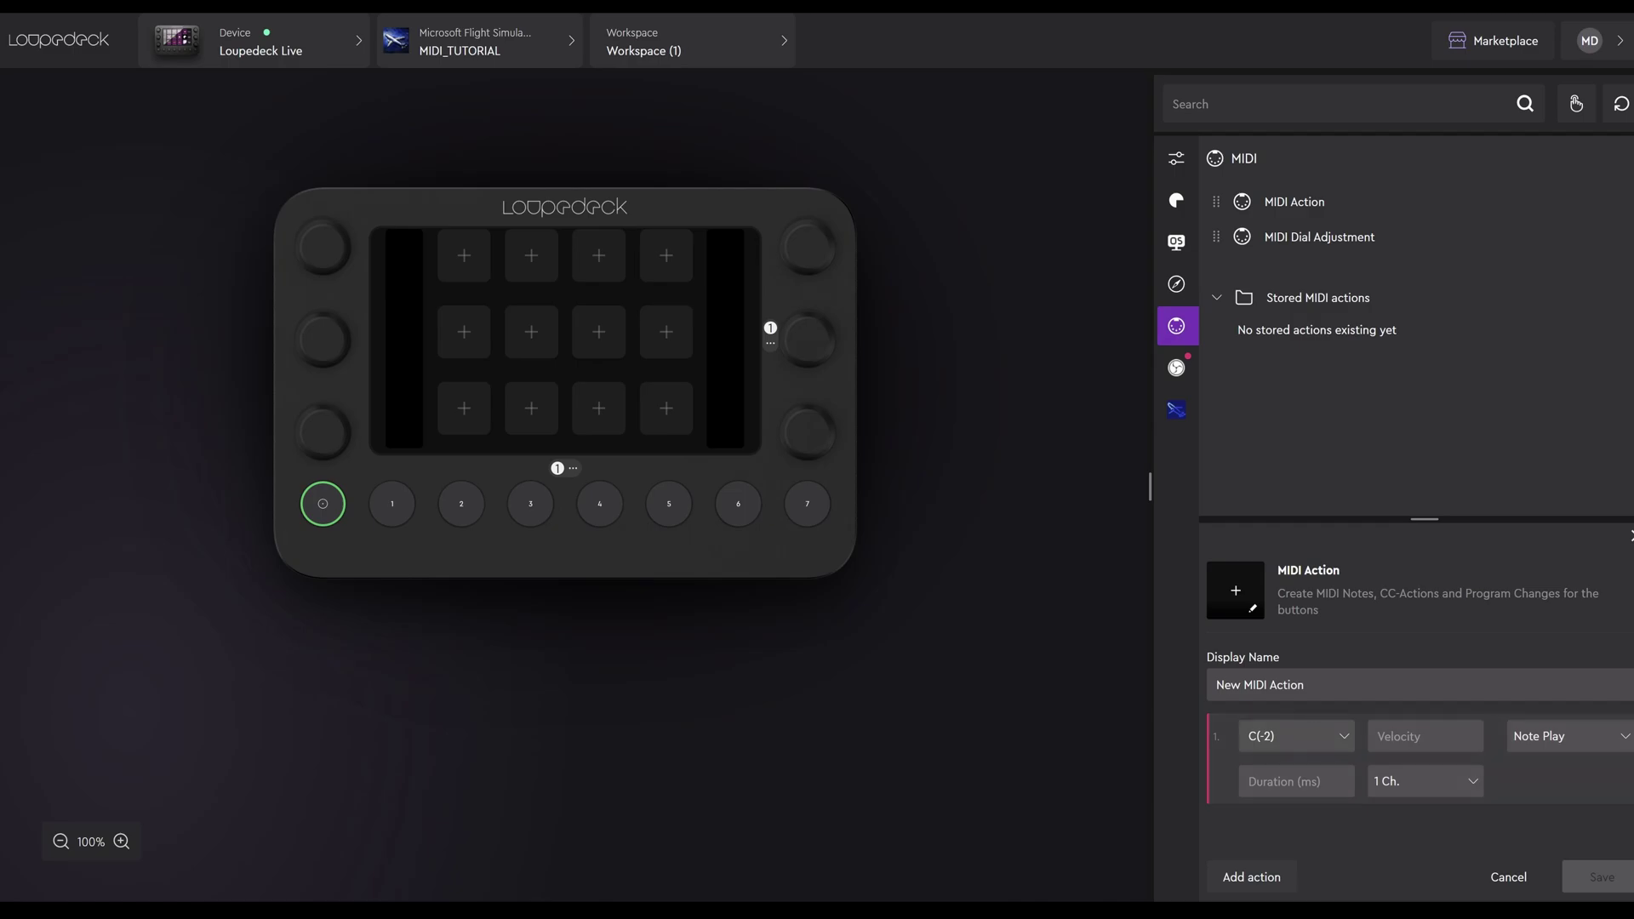
drag(1311, 685, 1193, 682)
Step: Name the action PRESS, with velocity 50 and a 100 ms duration, and save it
text(PRESS)
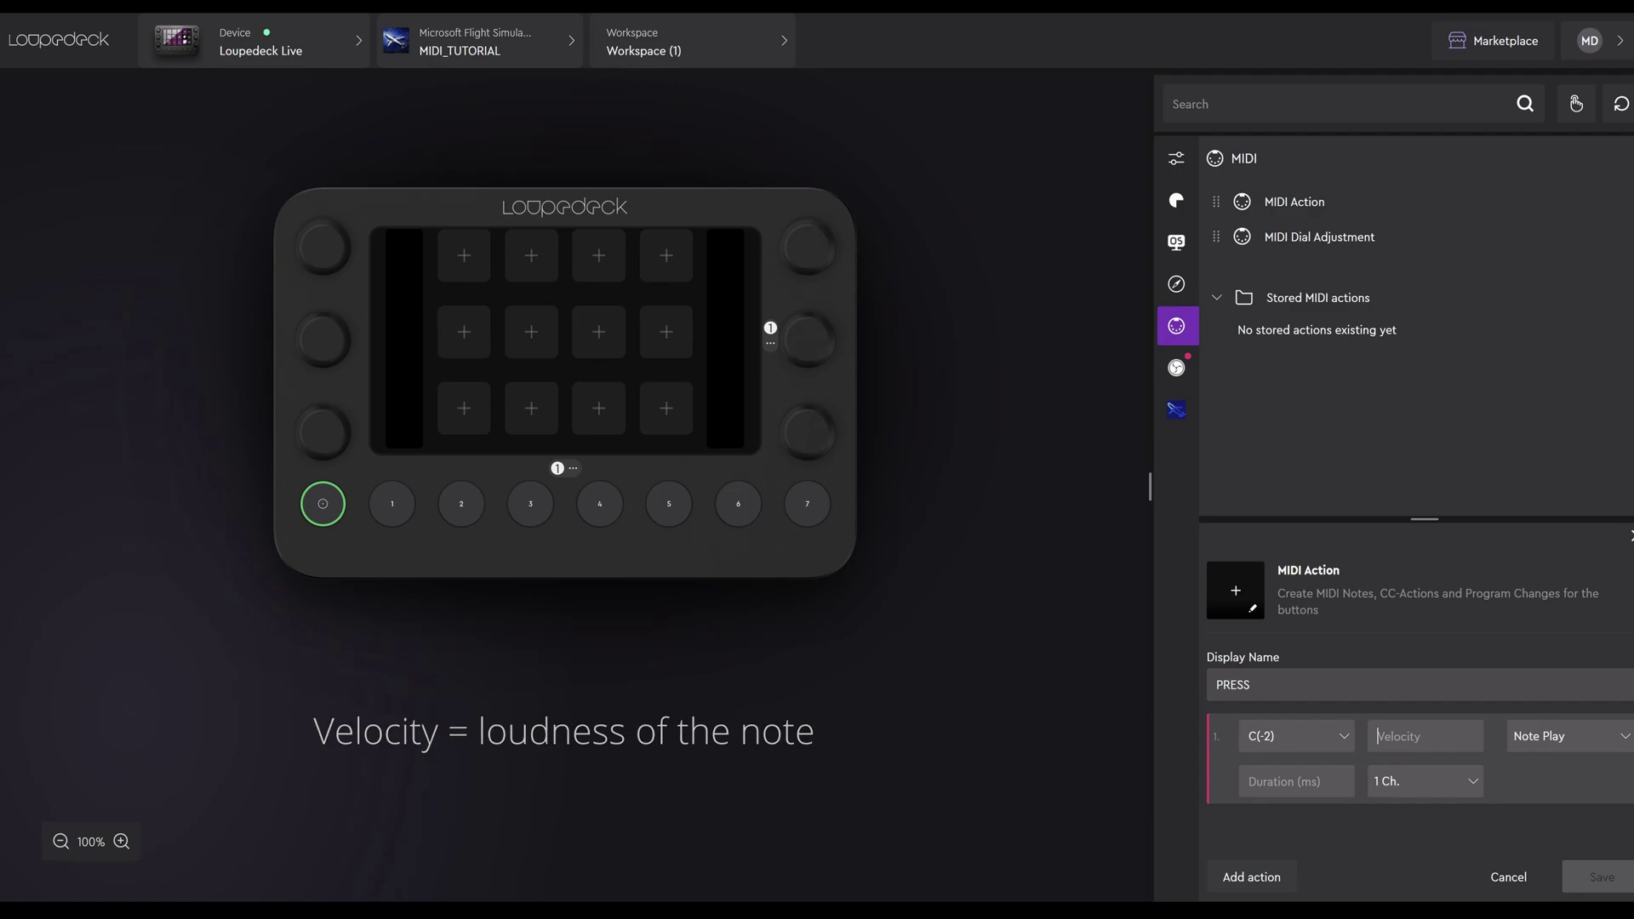
text(50)
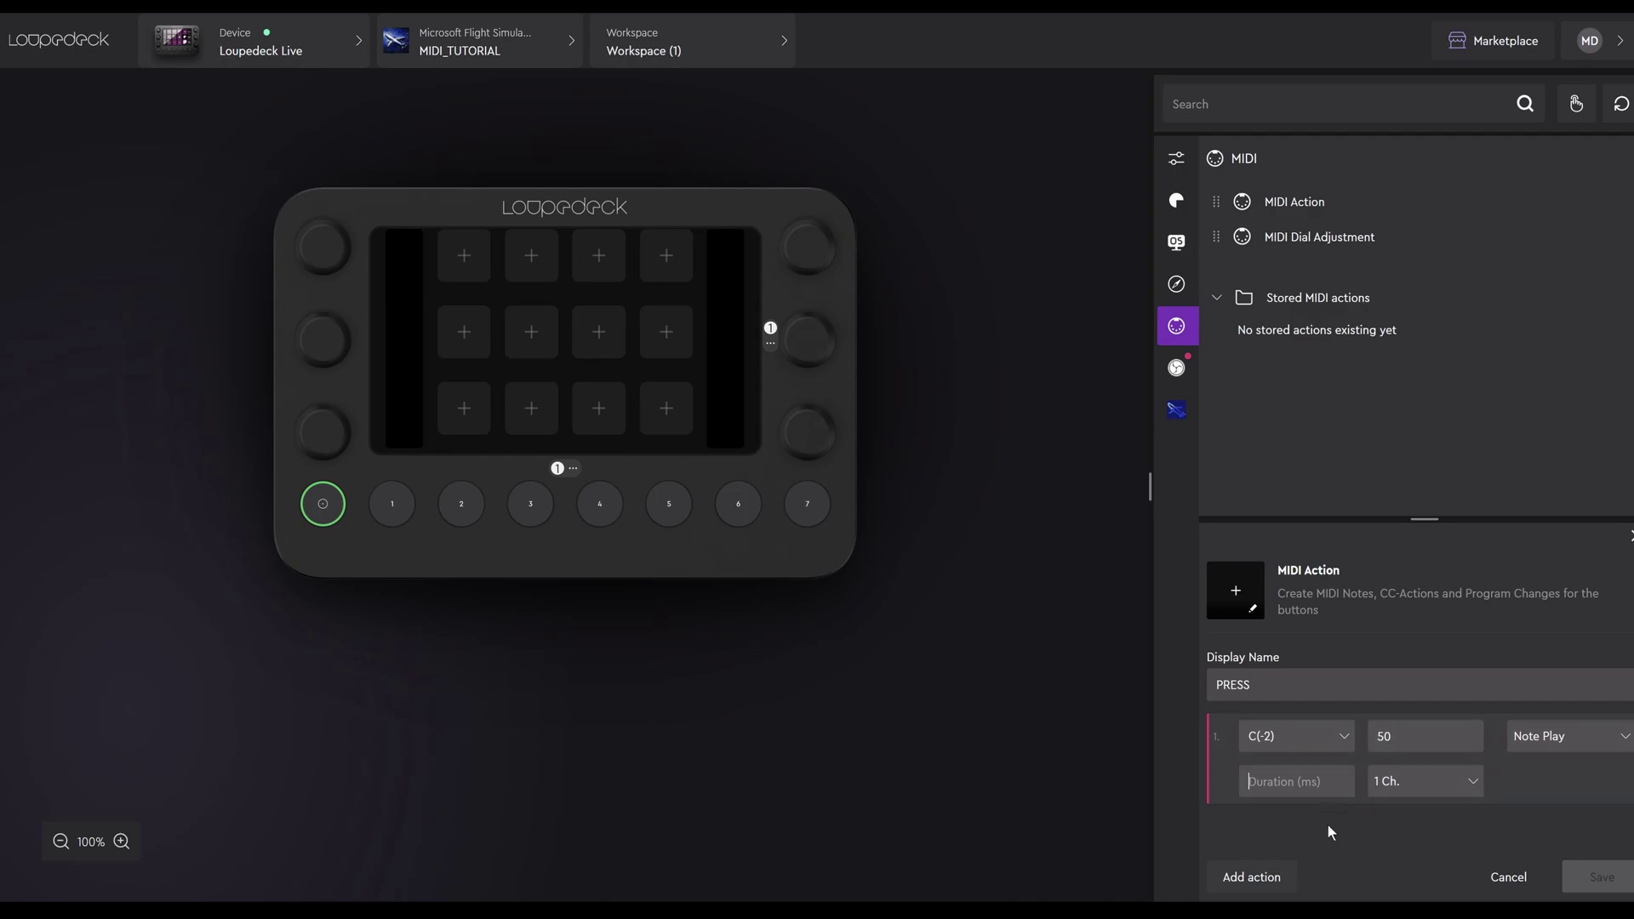
text(100)
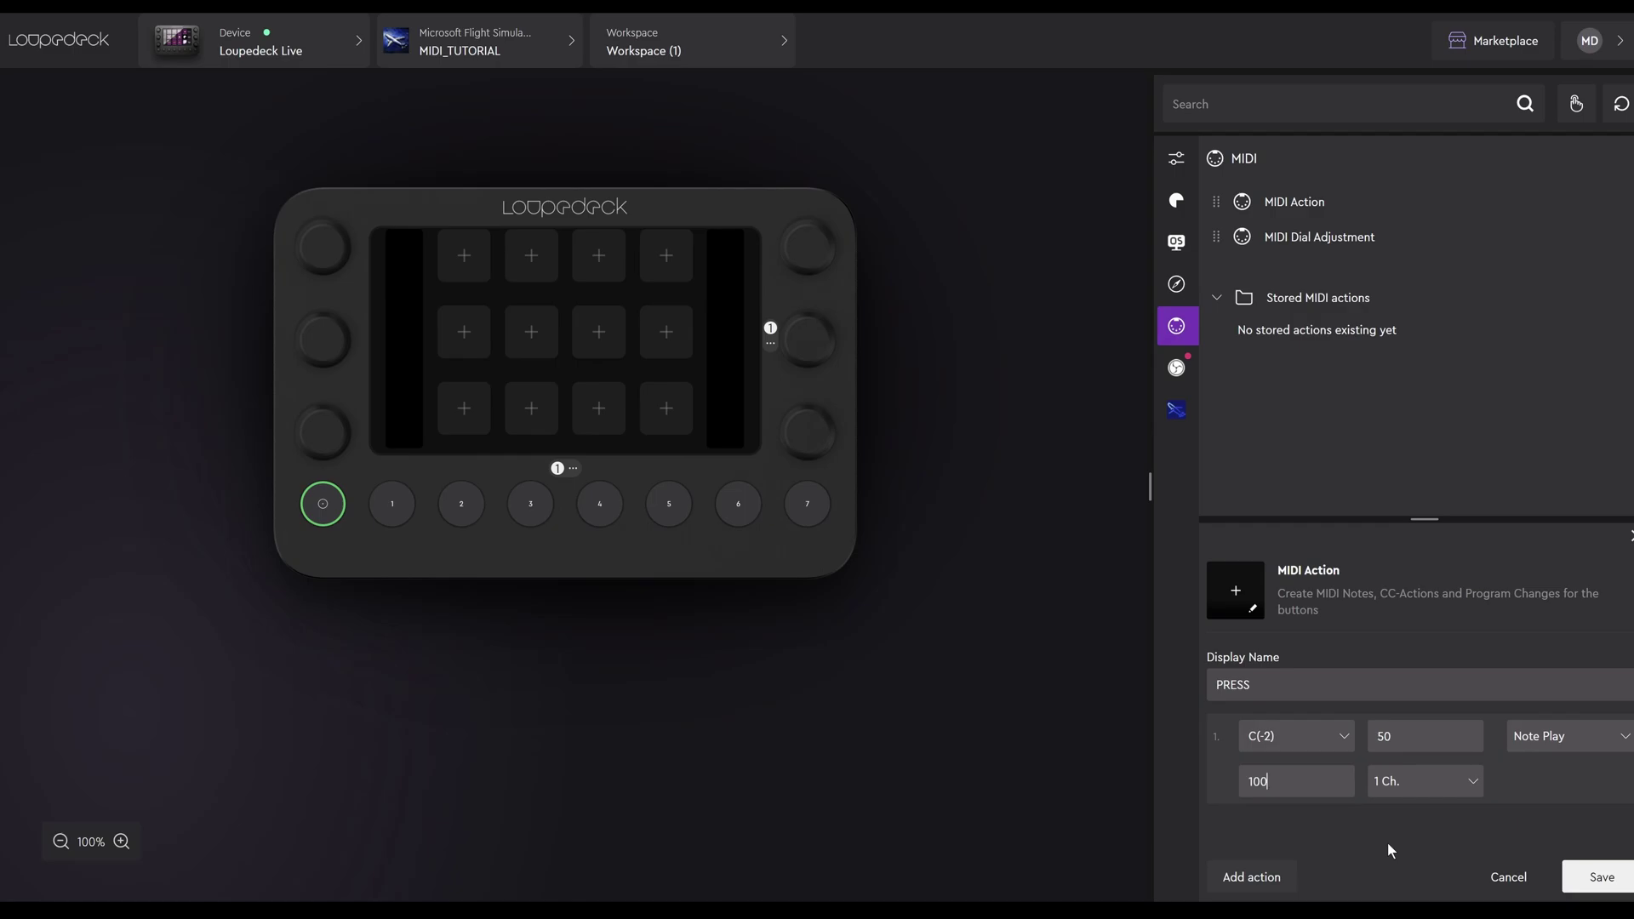
click(1600, 877)
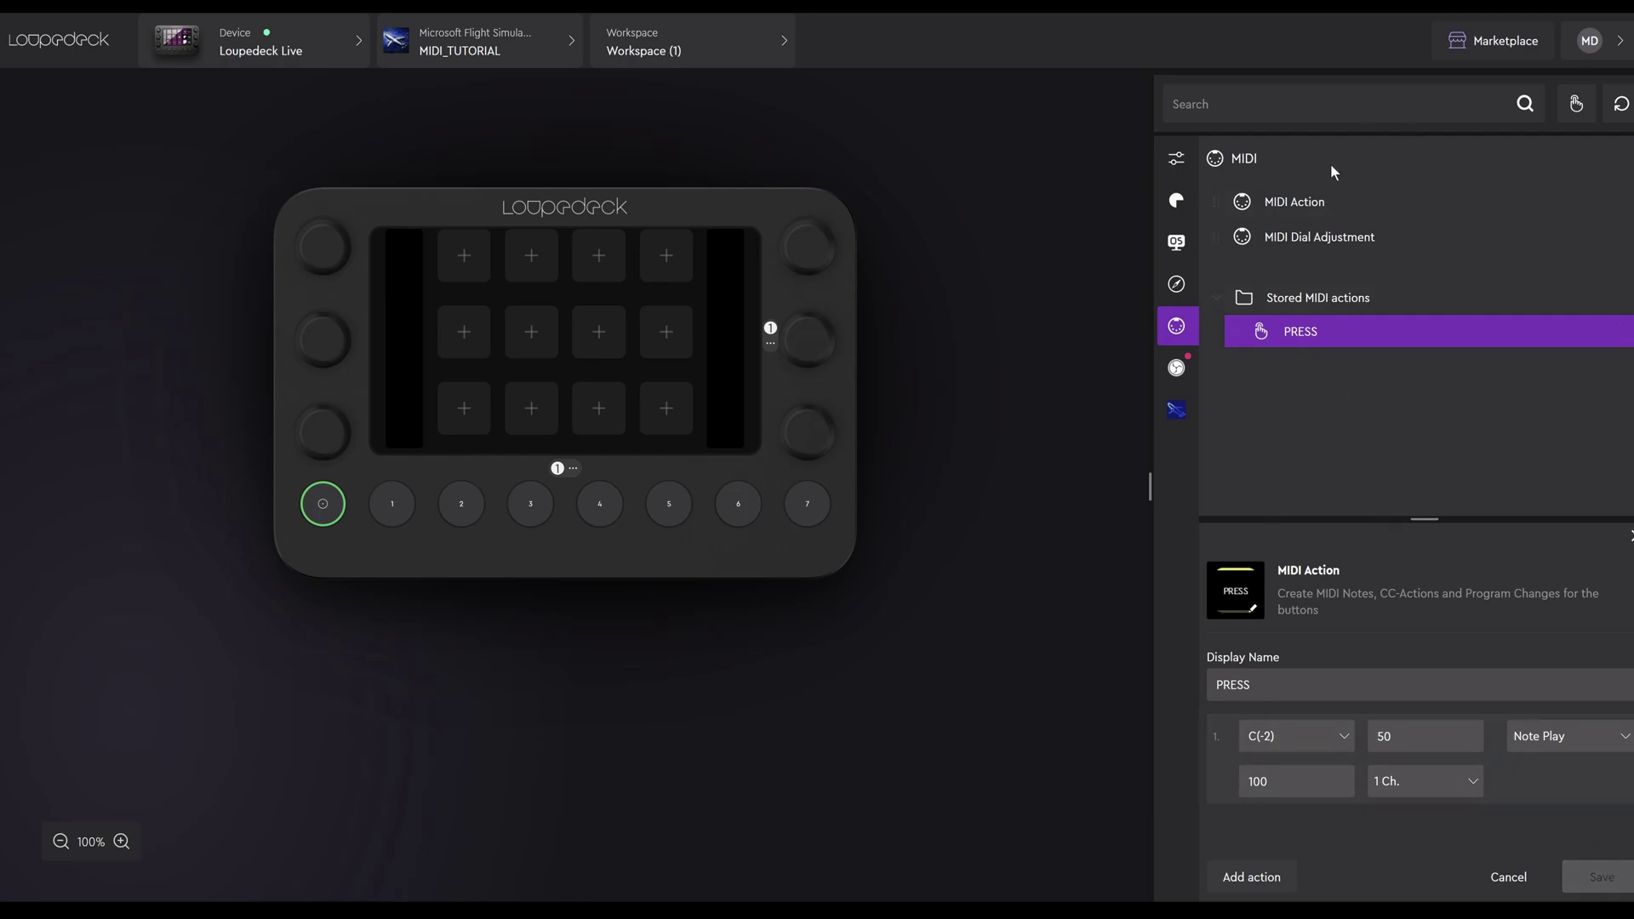
Step: Create a new MIDI action that toggles note C#(-2) at velocity 50, and save it
click(1300, 209)
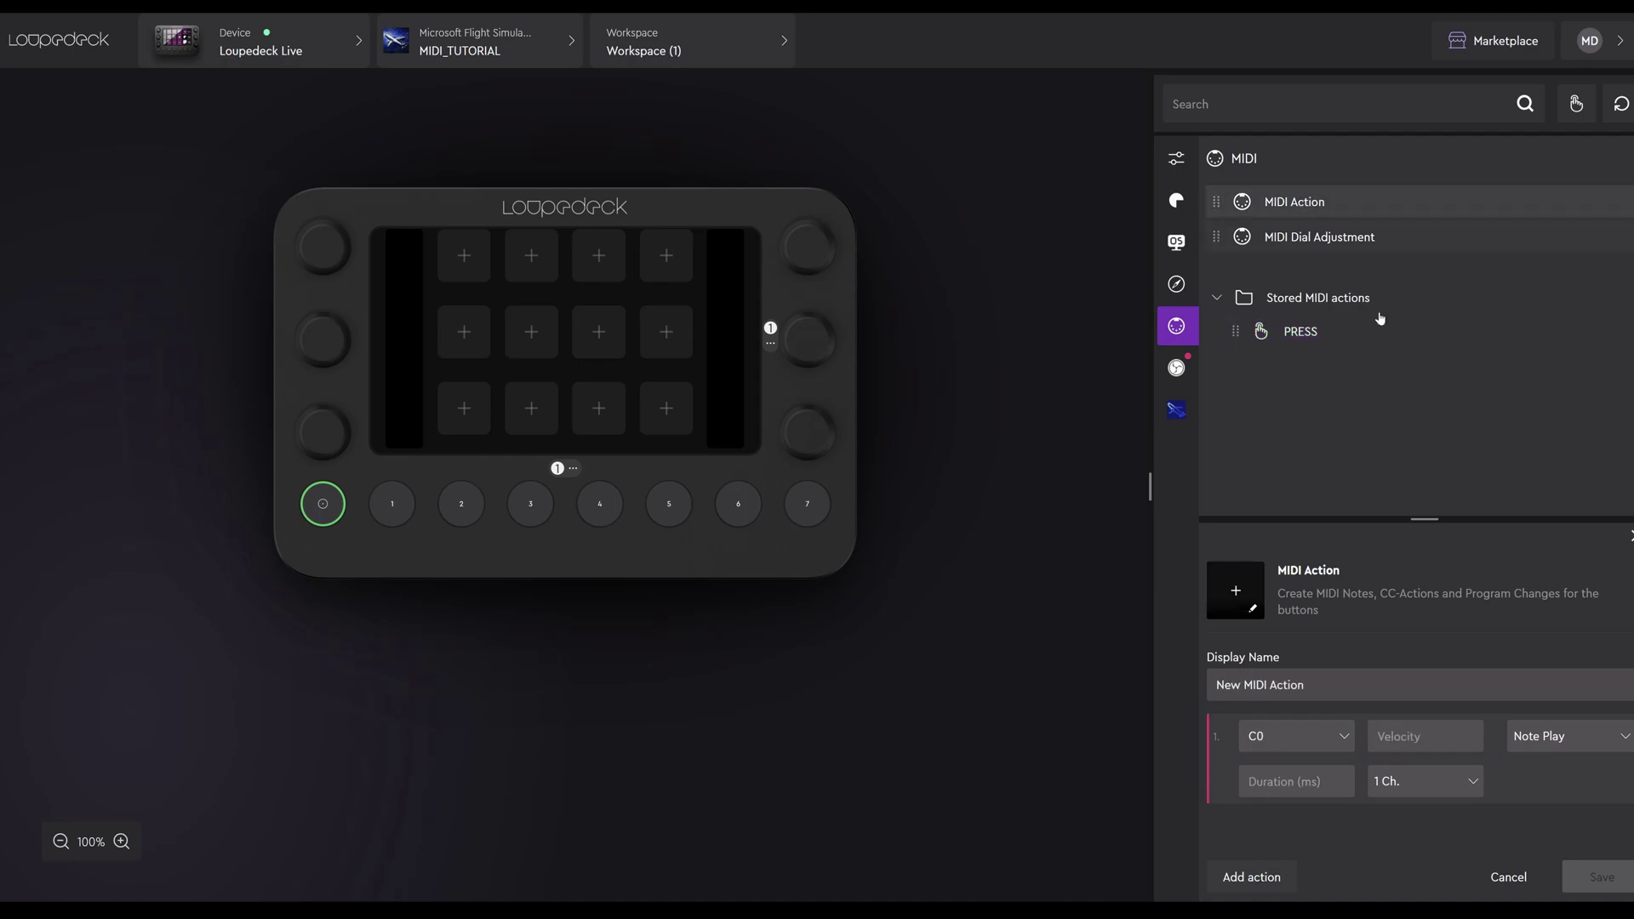
click(1342, 739)
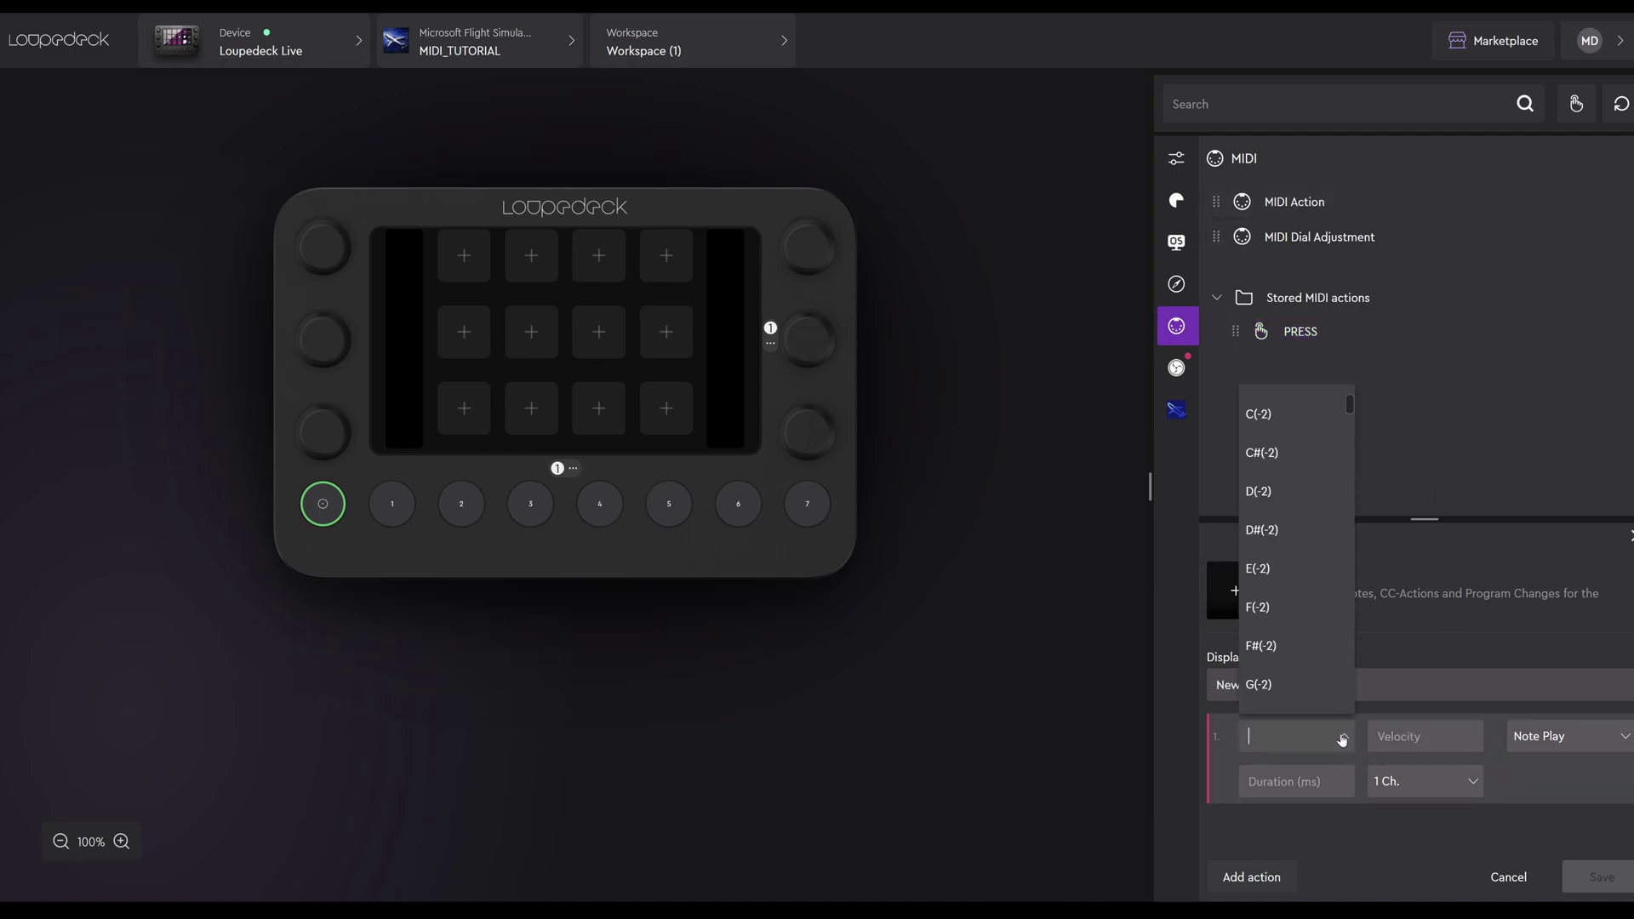
click(1276, 456)
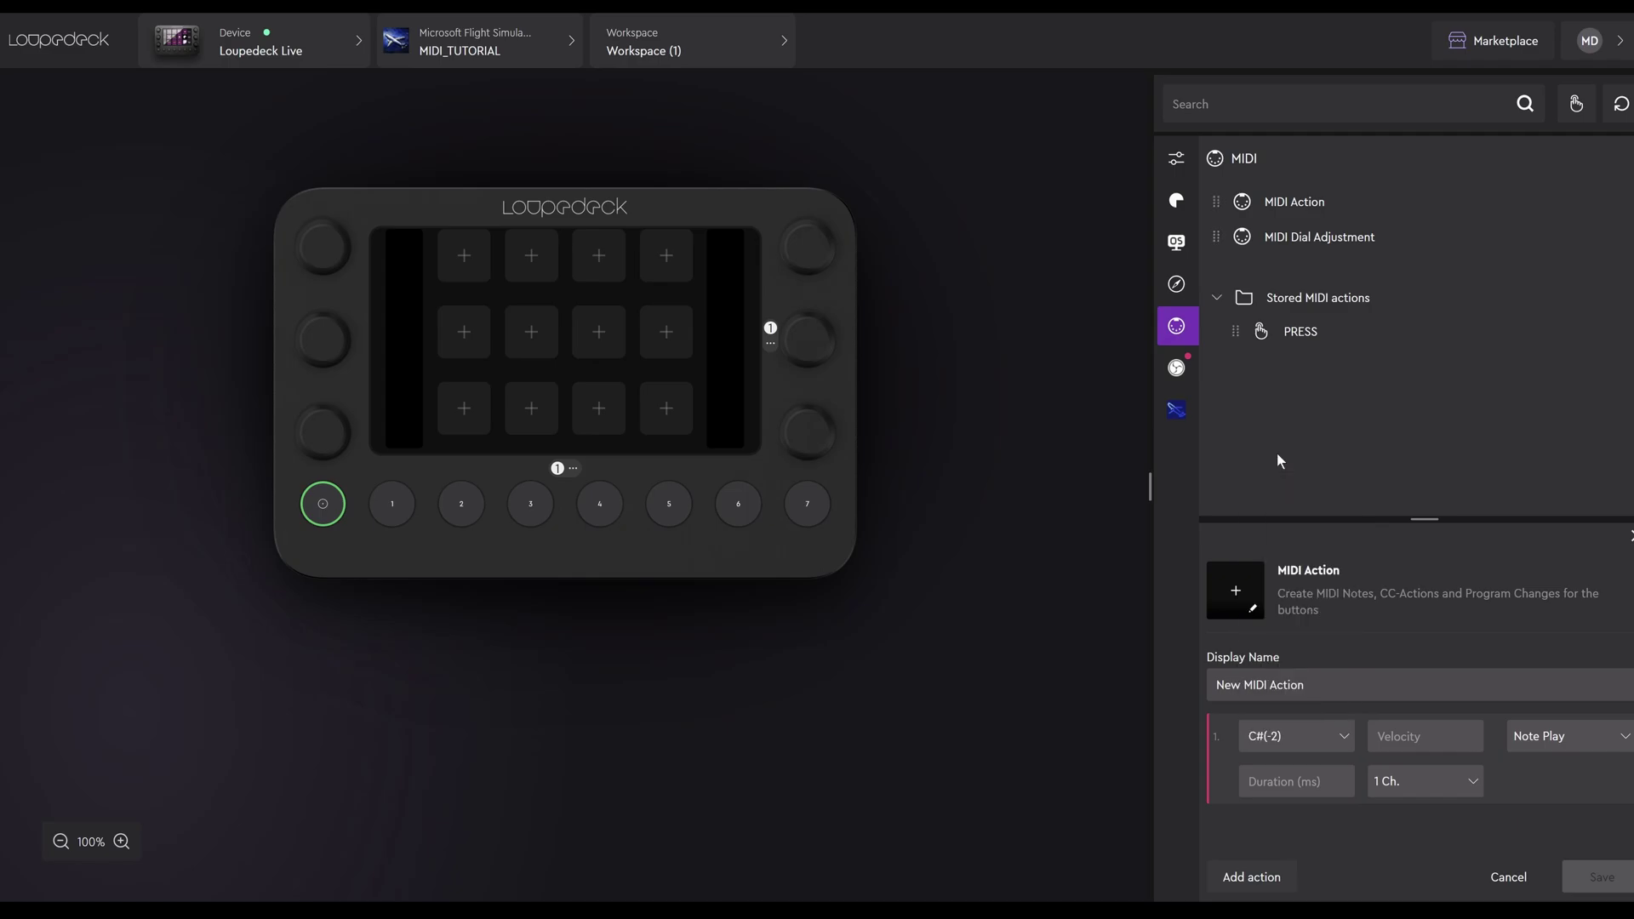
click(1622, 739)
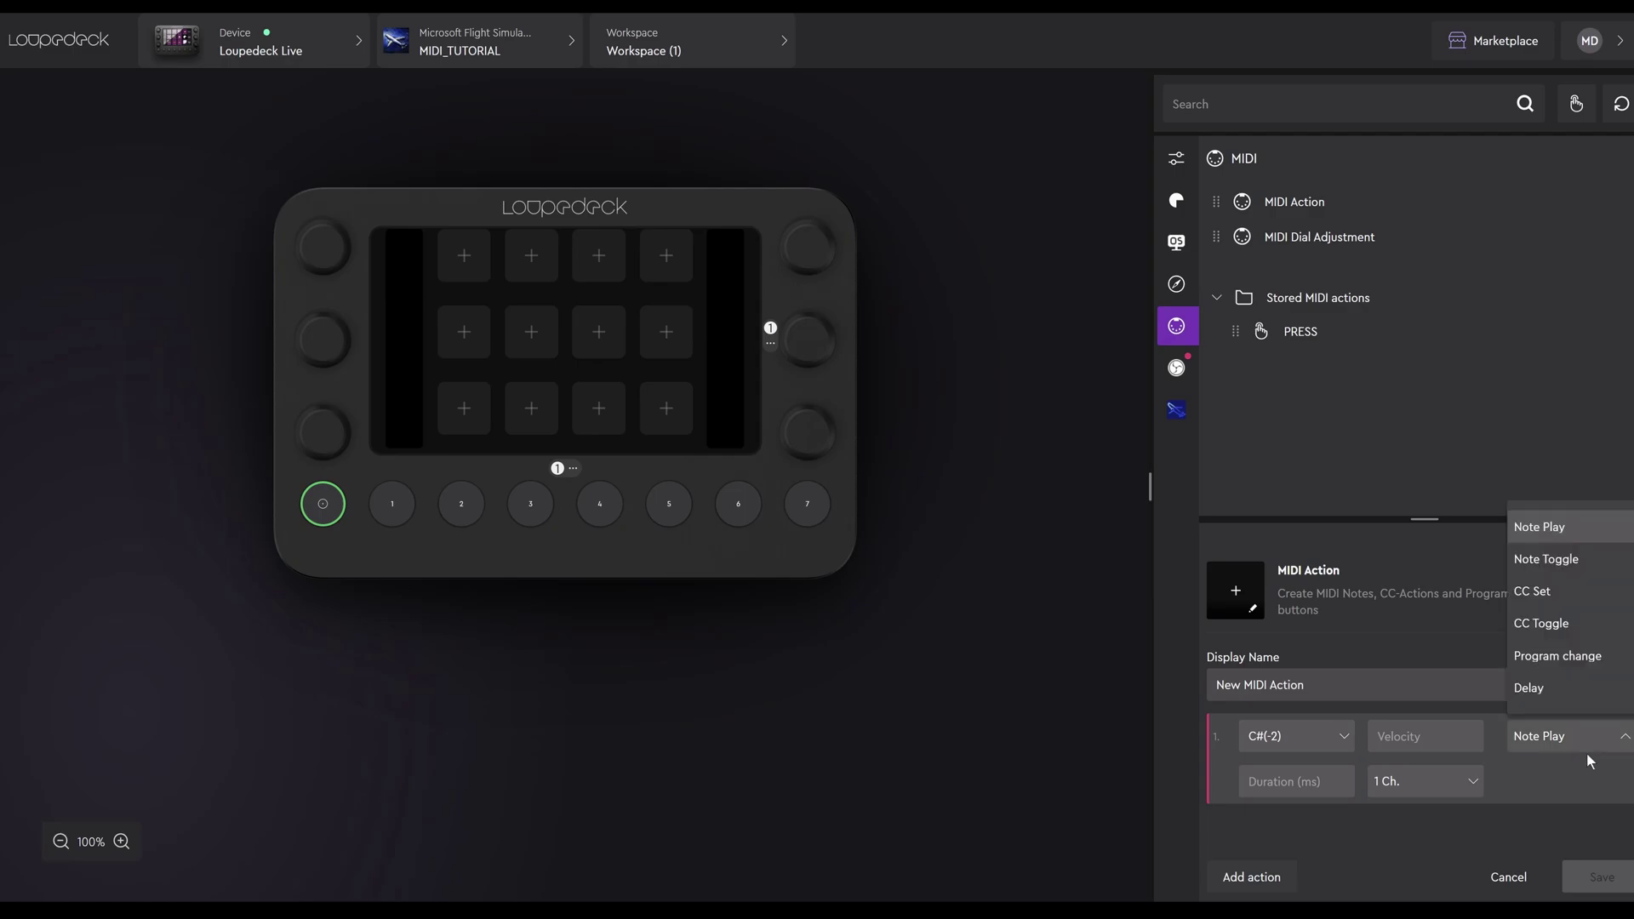
click(1554, 562)
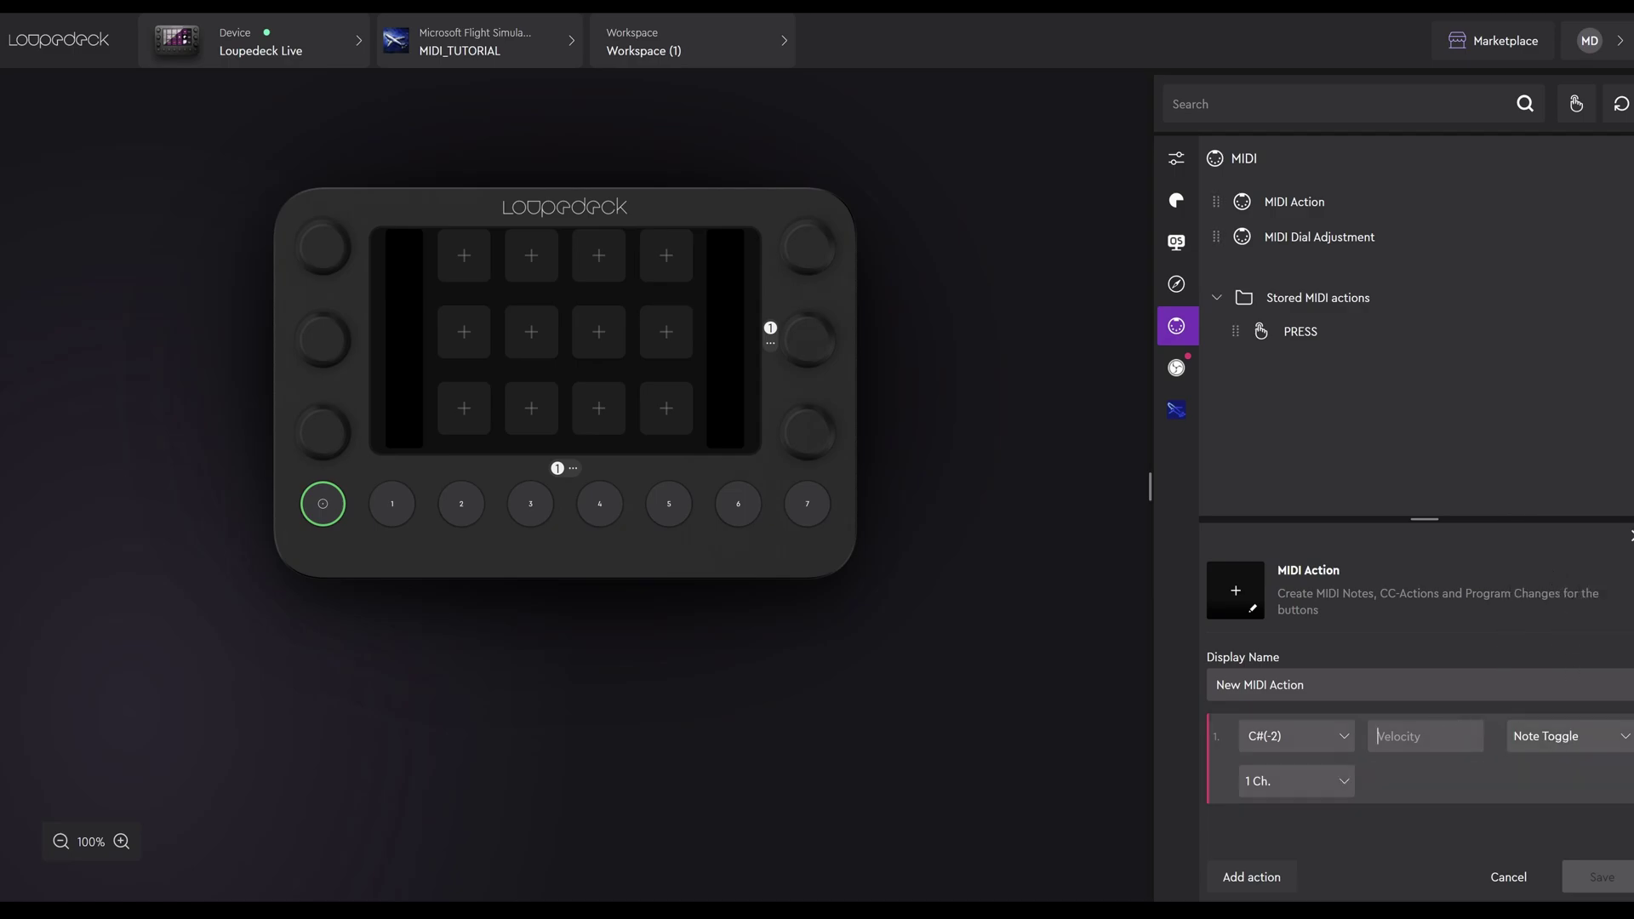
text(50)
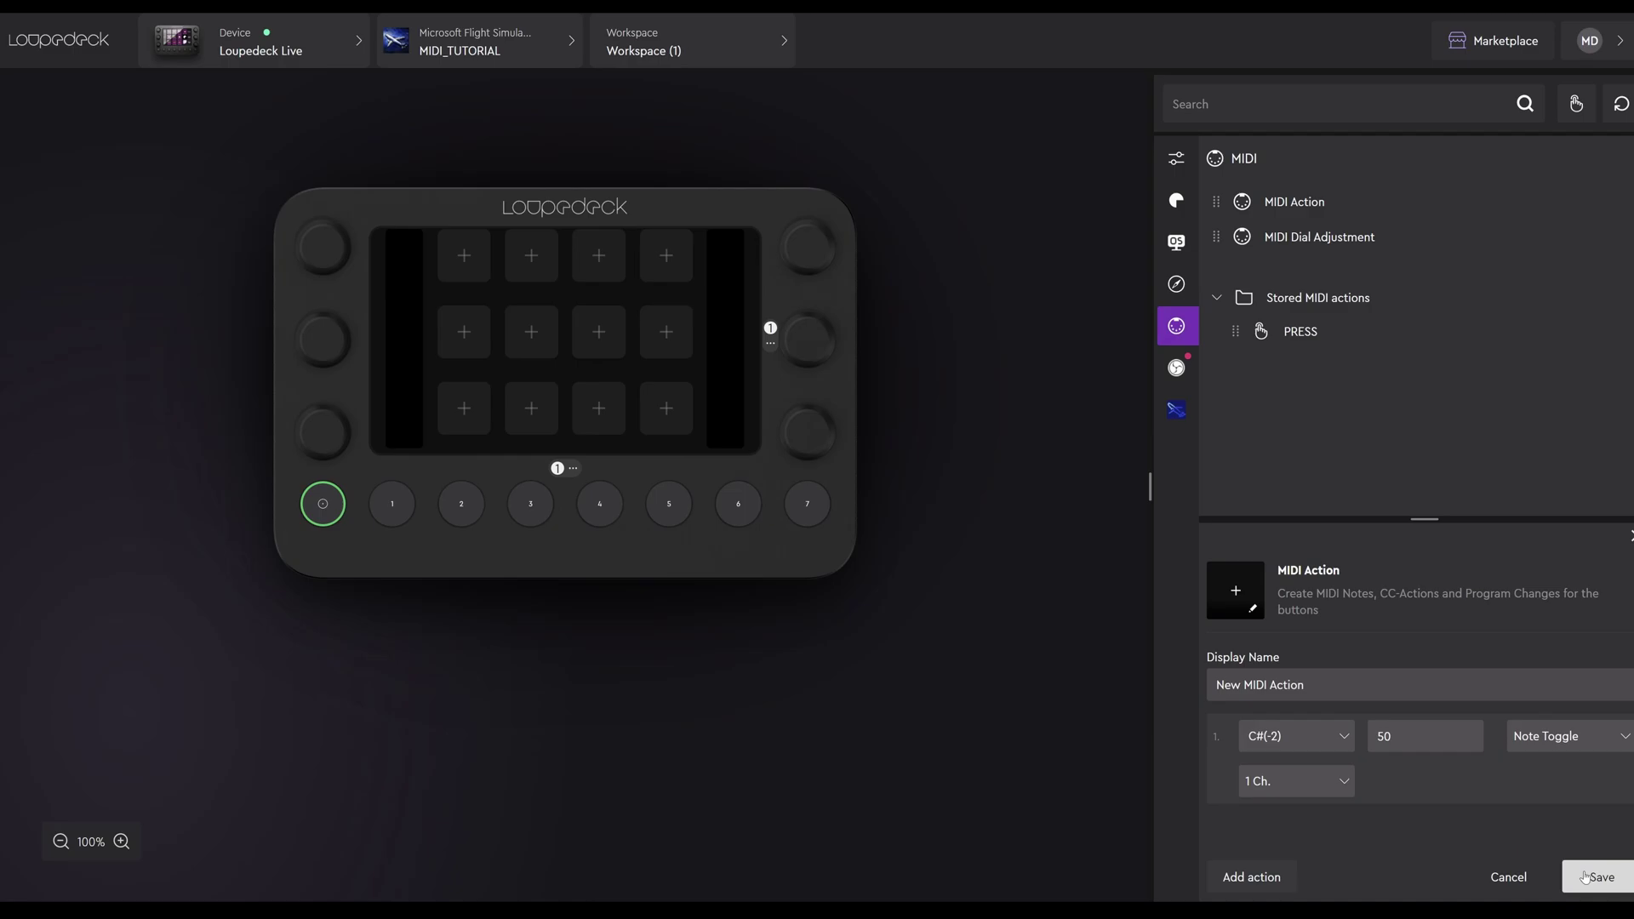
click(1585, 876)
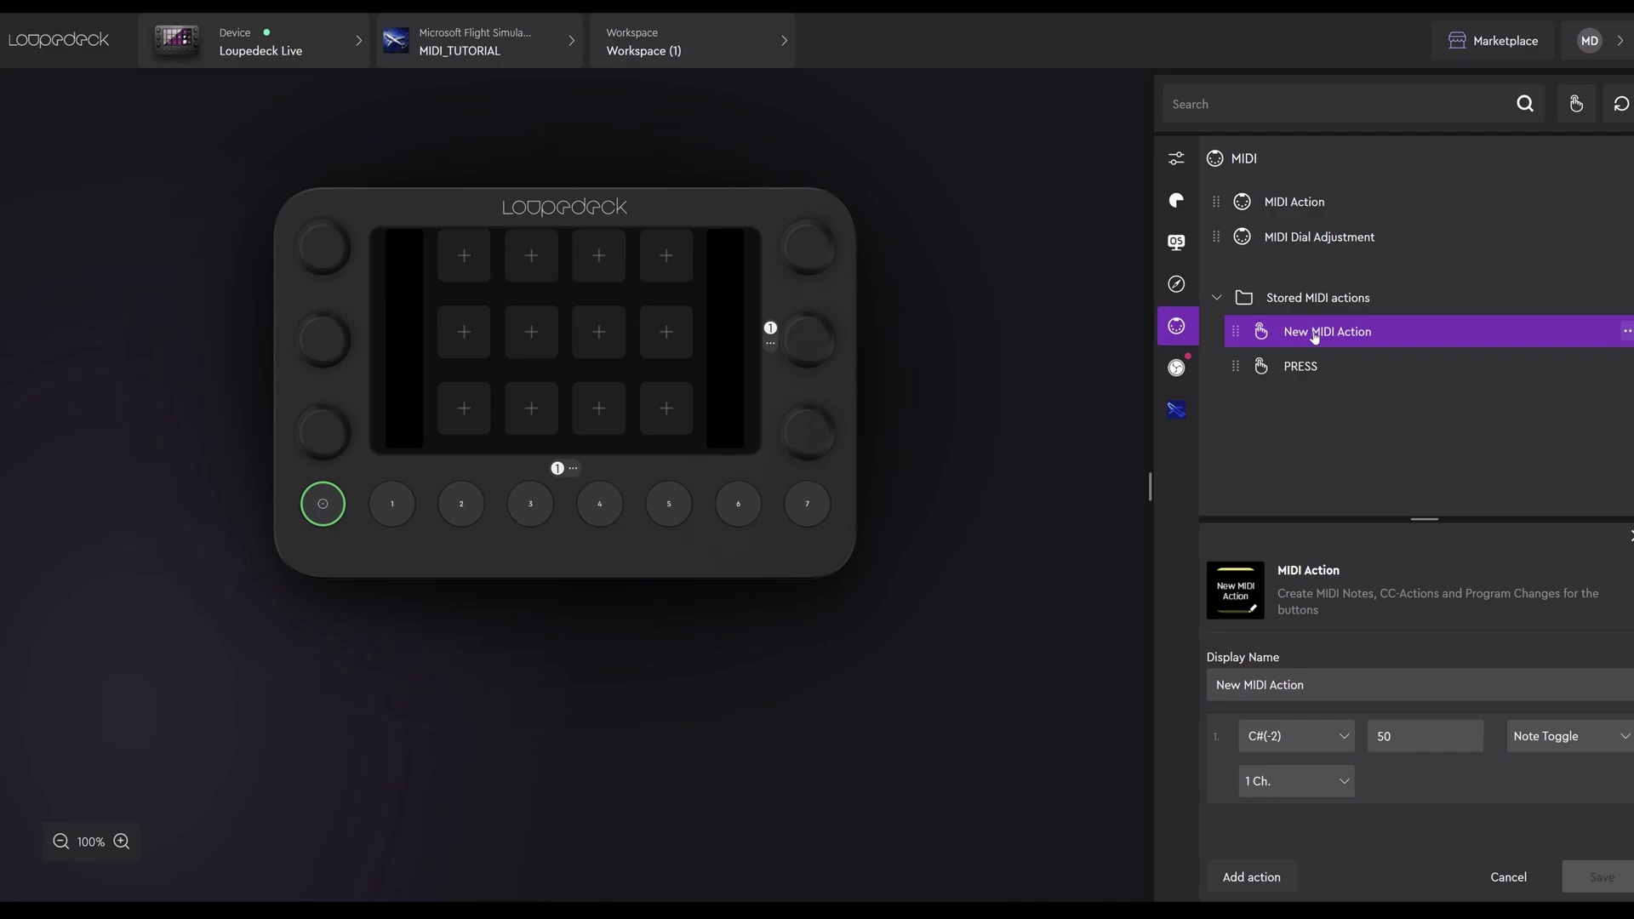
Step: Assign the C#(-2) note-toggle action to the first touchscreen key and save it as TOGGLE
click(1304, 375)
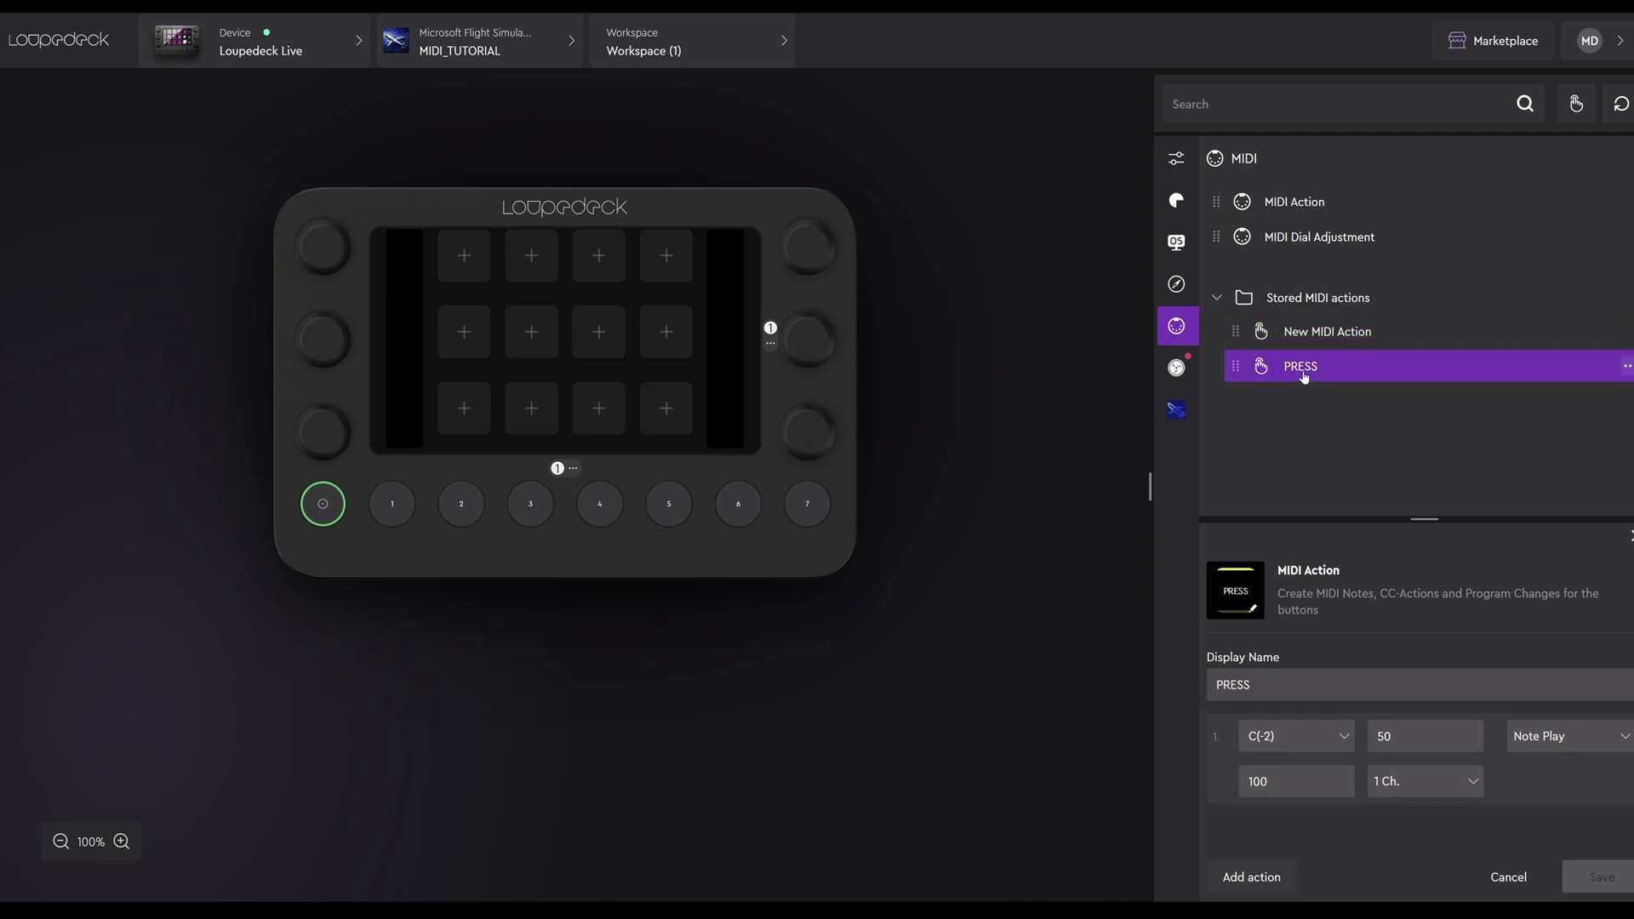
click(1300, 340)
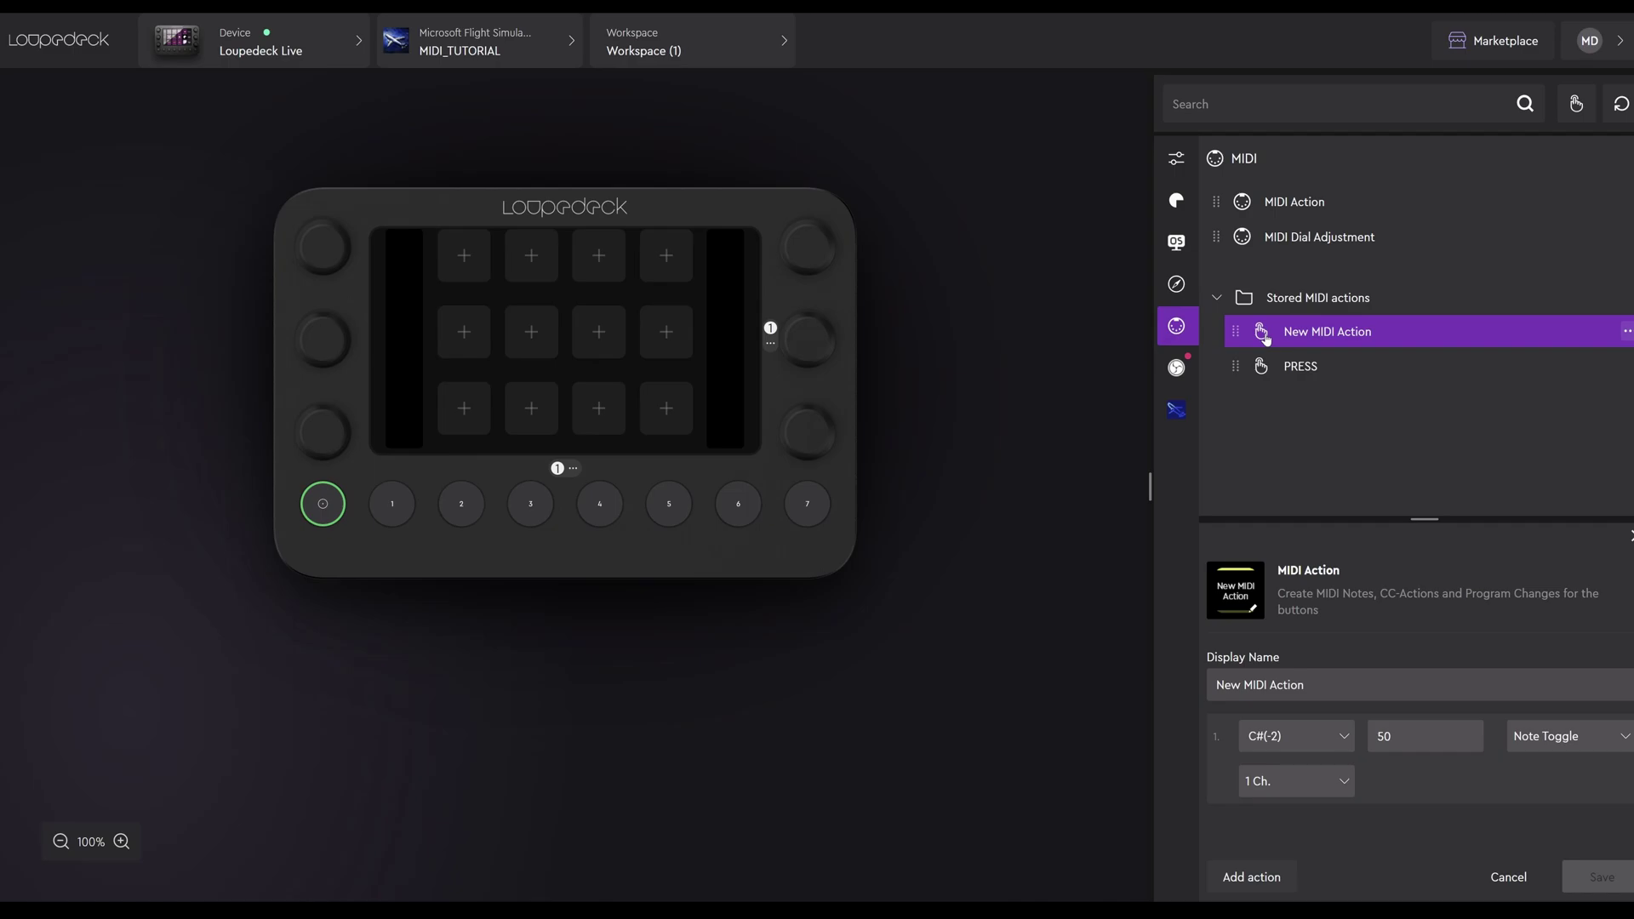
drag(1265, 338, 467, 278)
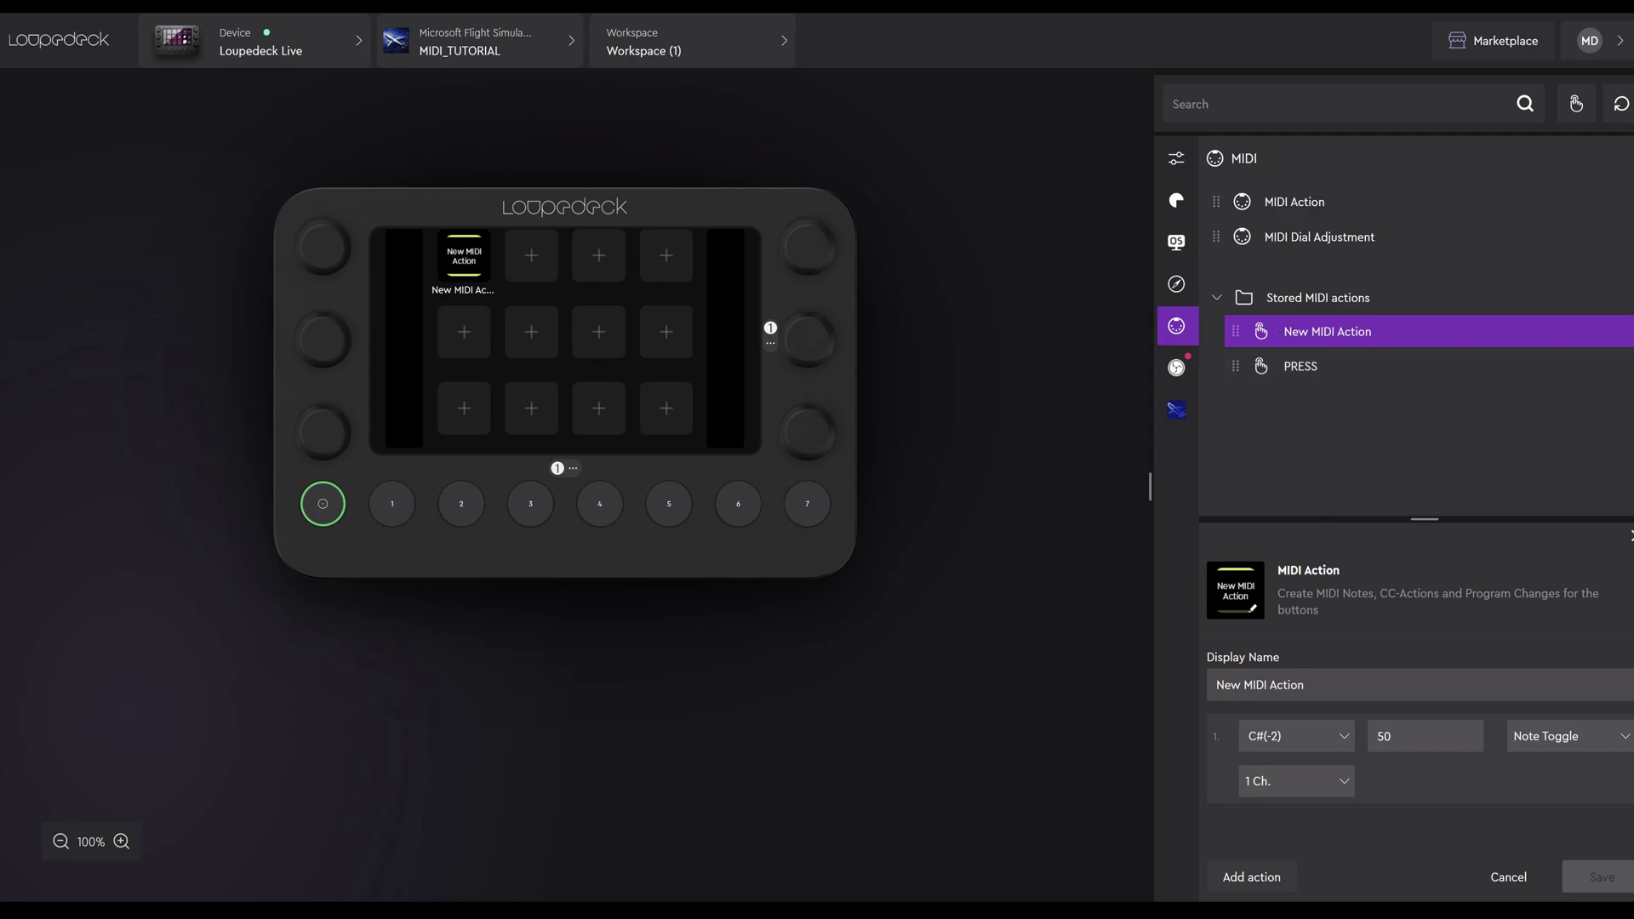
drag(1304, 685, 1147, 691)
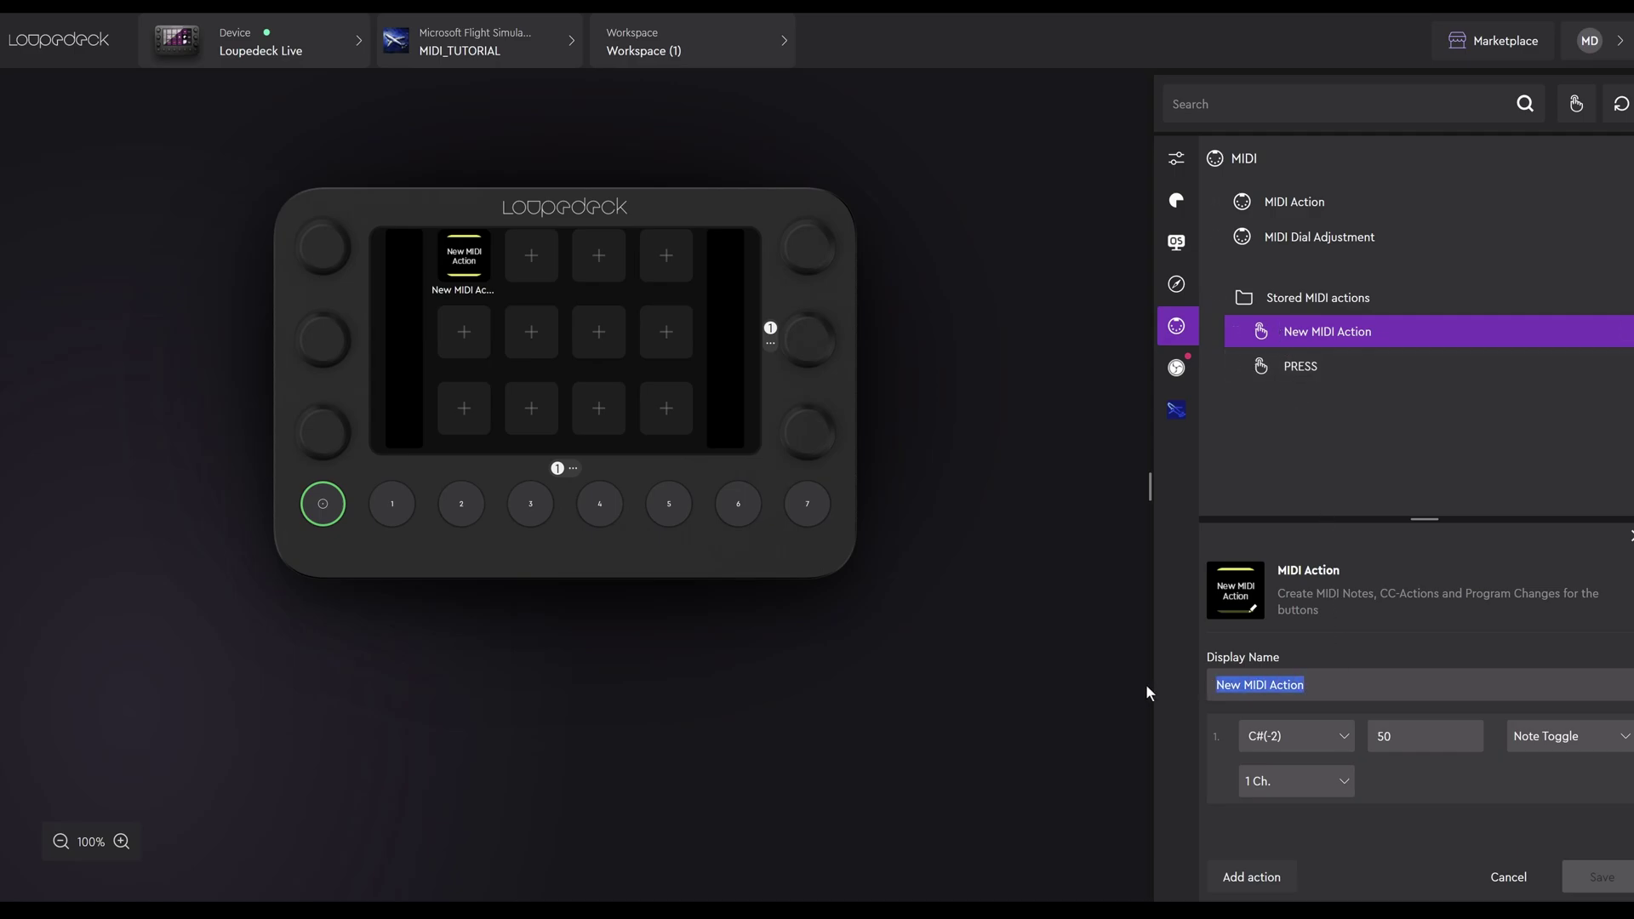
text(TOGGL)
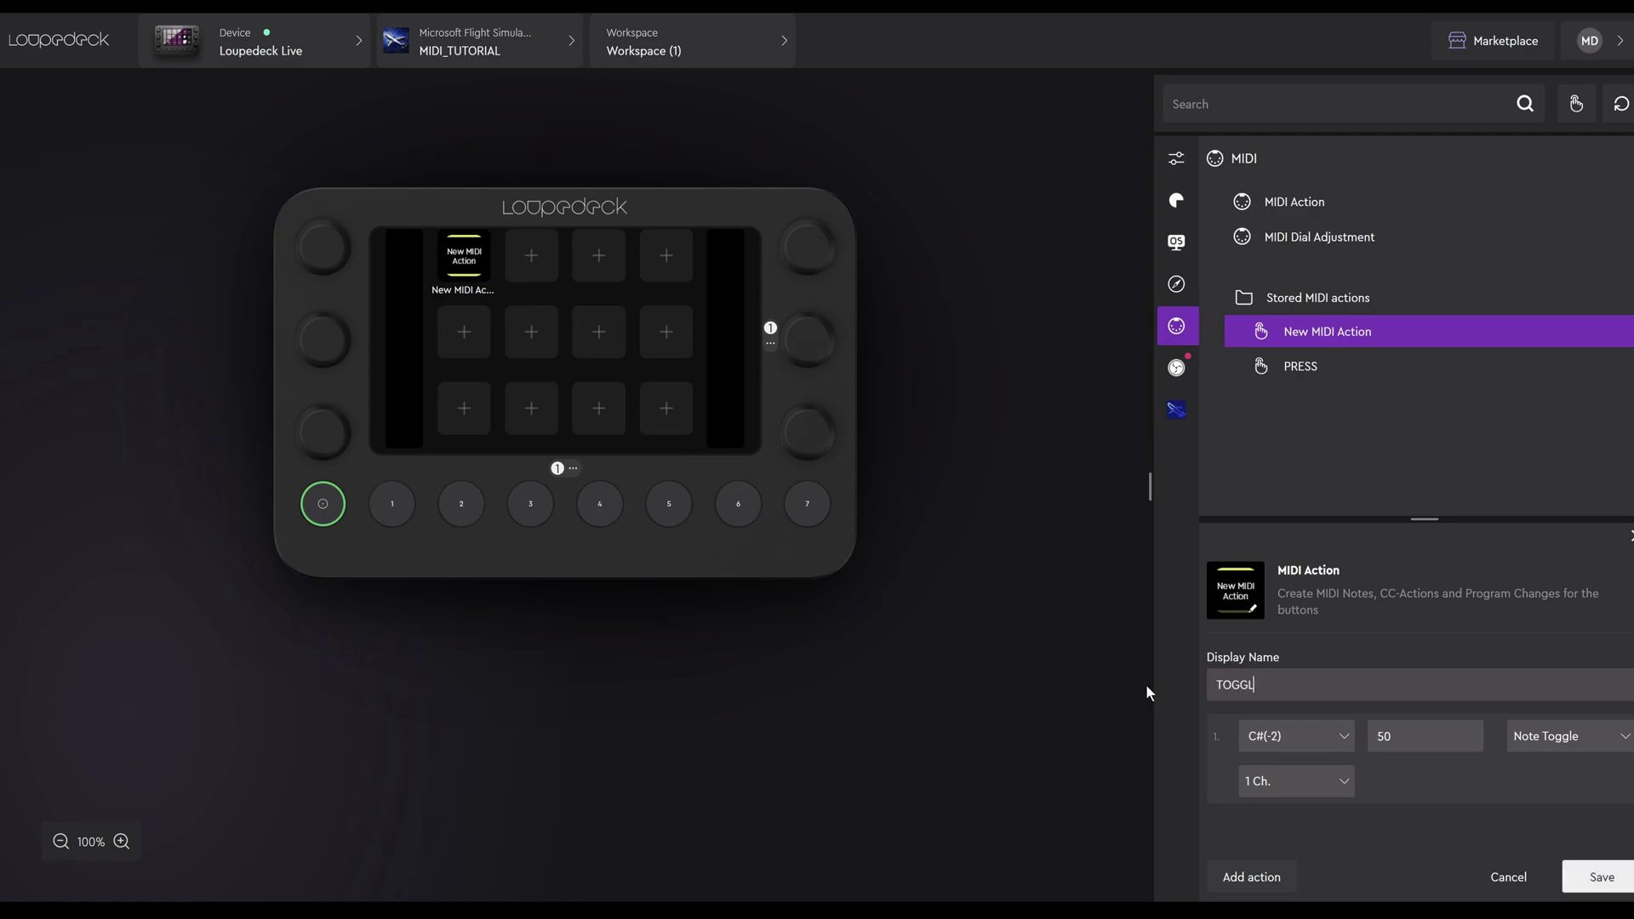
text(E)
click(1618, 885)
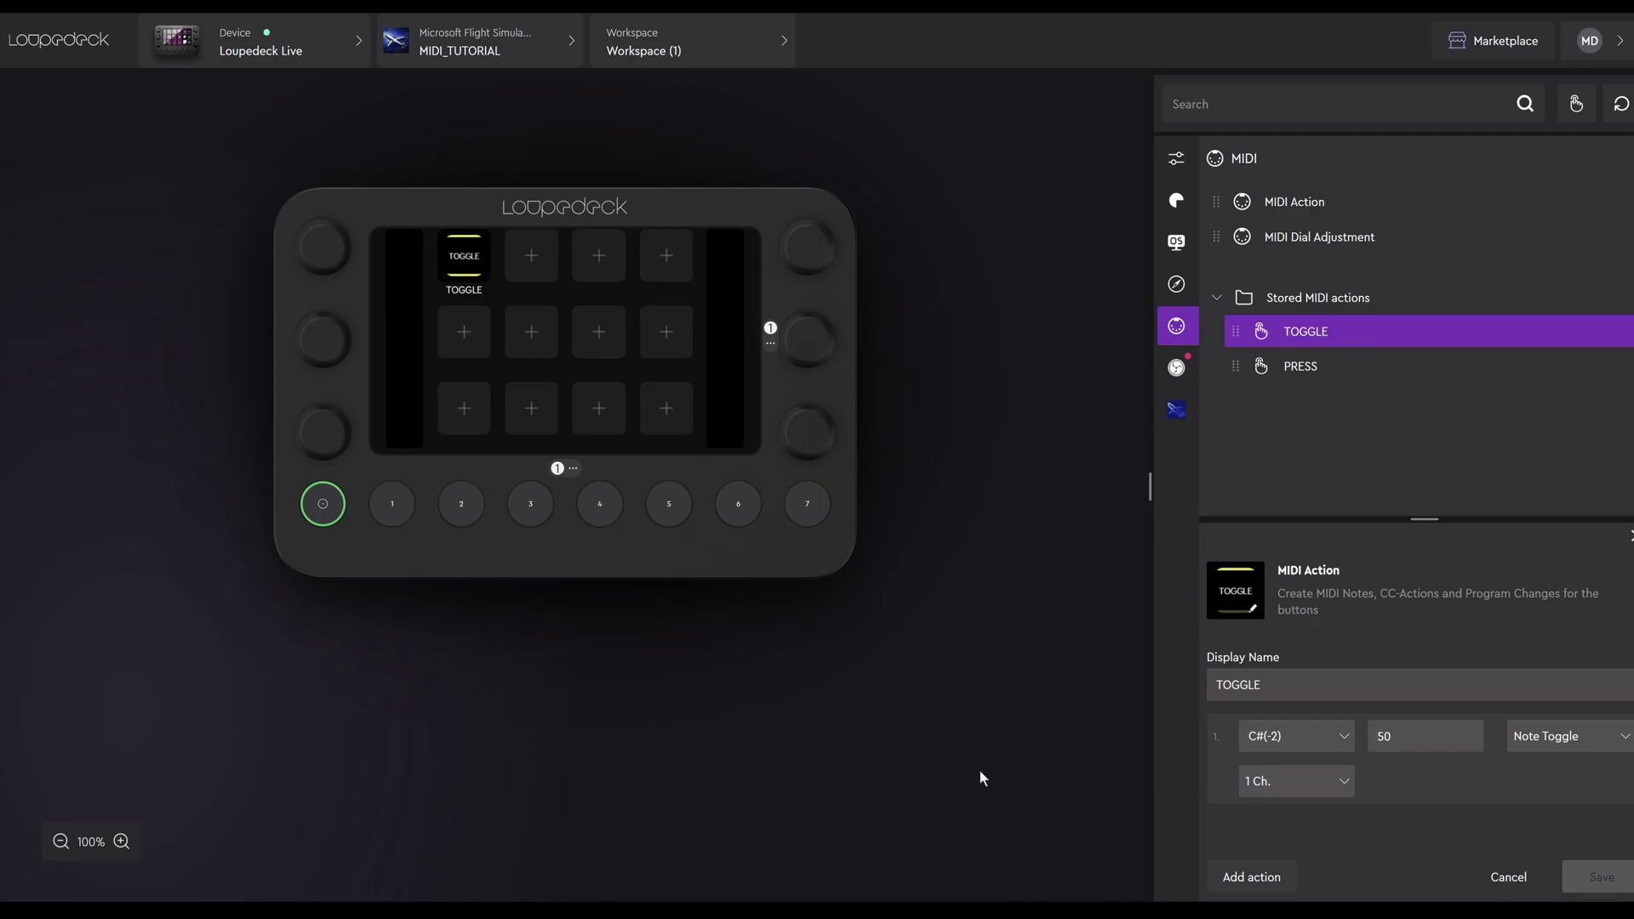
drag(1276, 372, 531, 259)
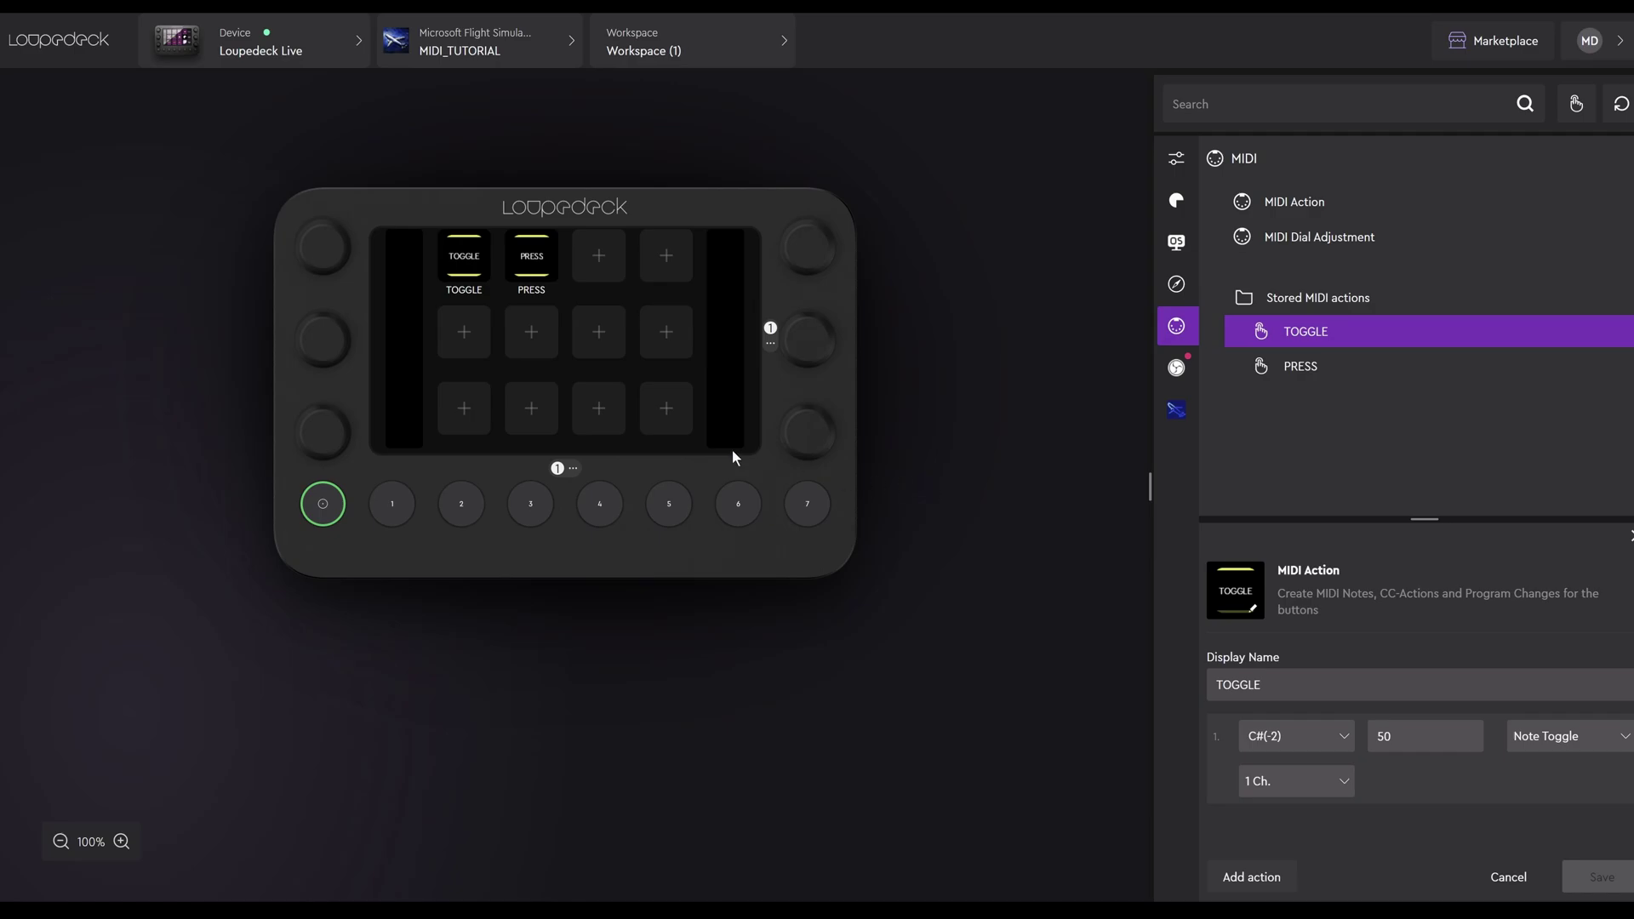
mouse_move(531, 255)
mouse_down()
mouse_move(519, 316)
mouse_move(679, 267)
mouse_move(662, 310)
mouse_move(608, 336)
mouse_move(546, 245)
mouse_up()
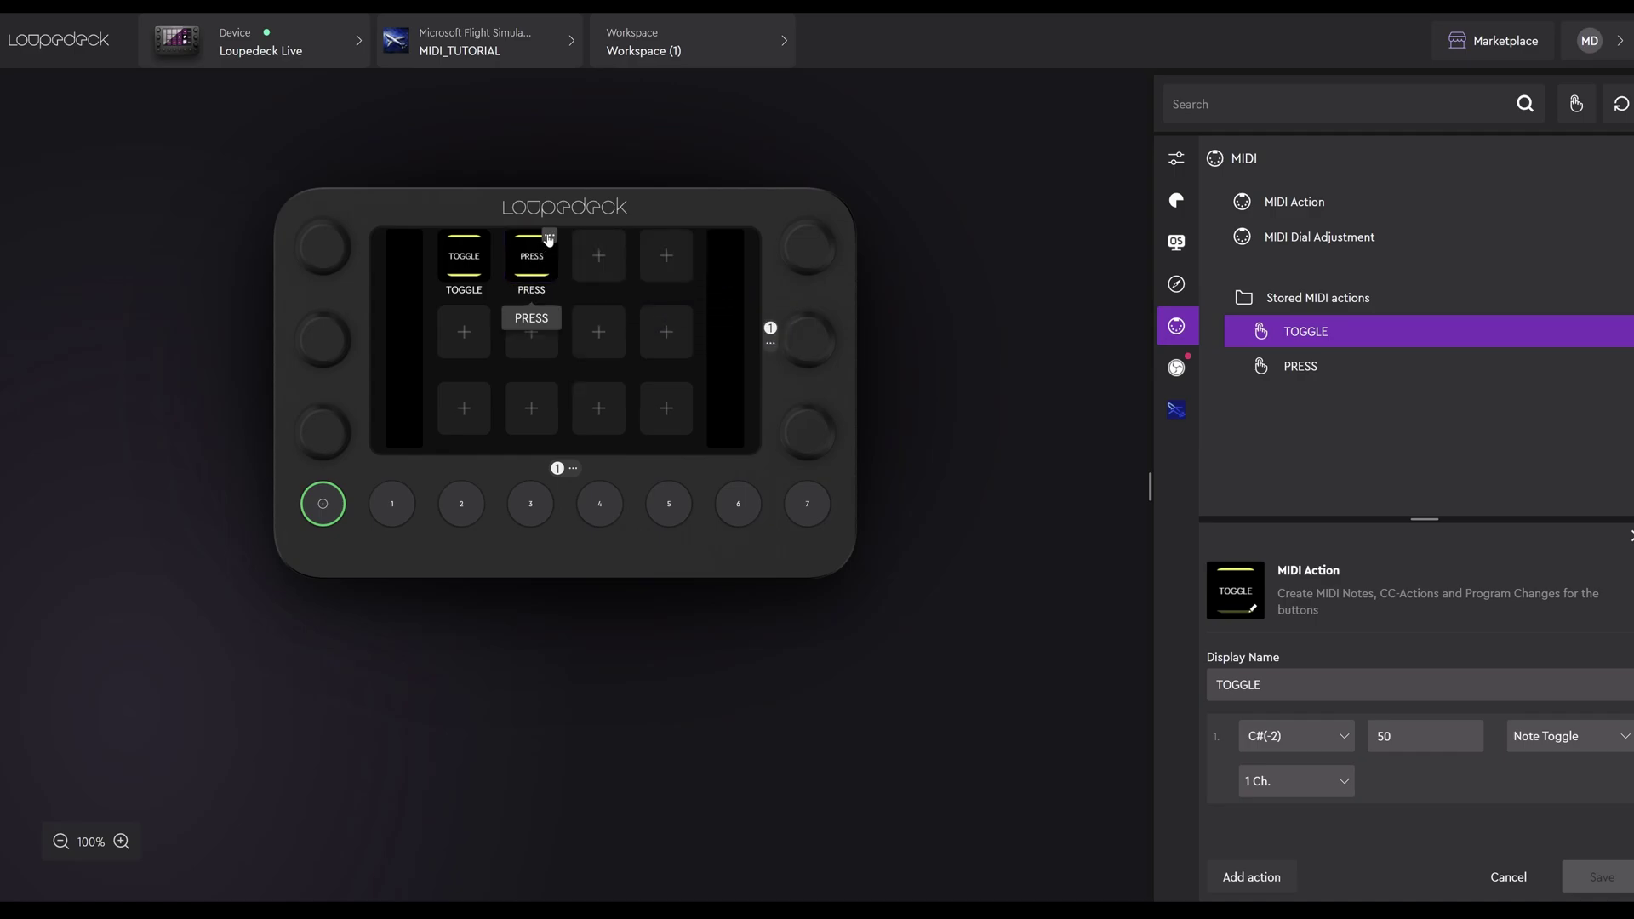
click(549, 238)
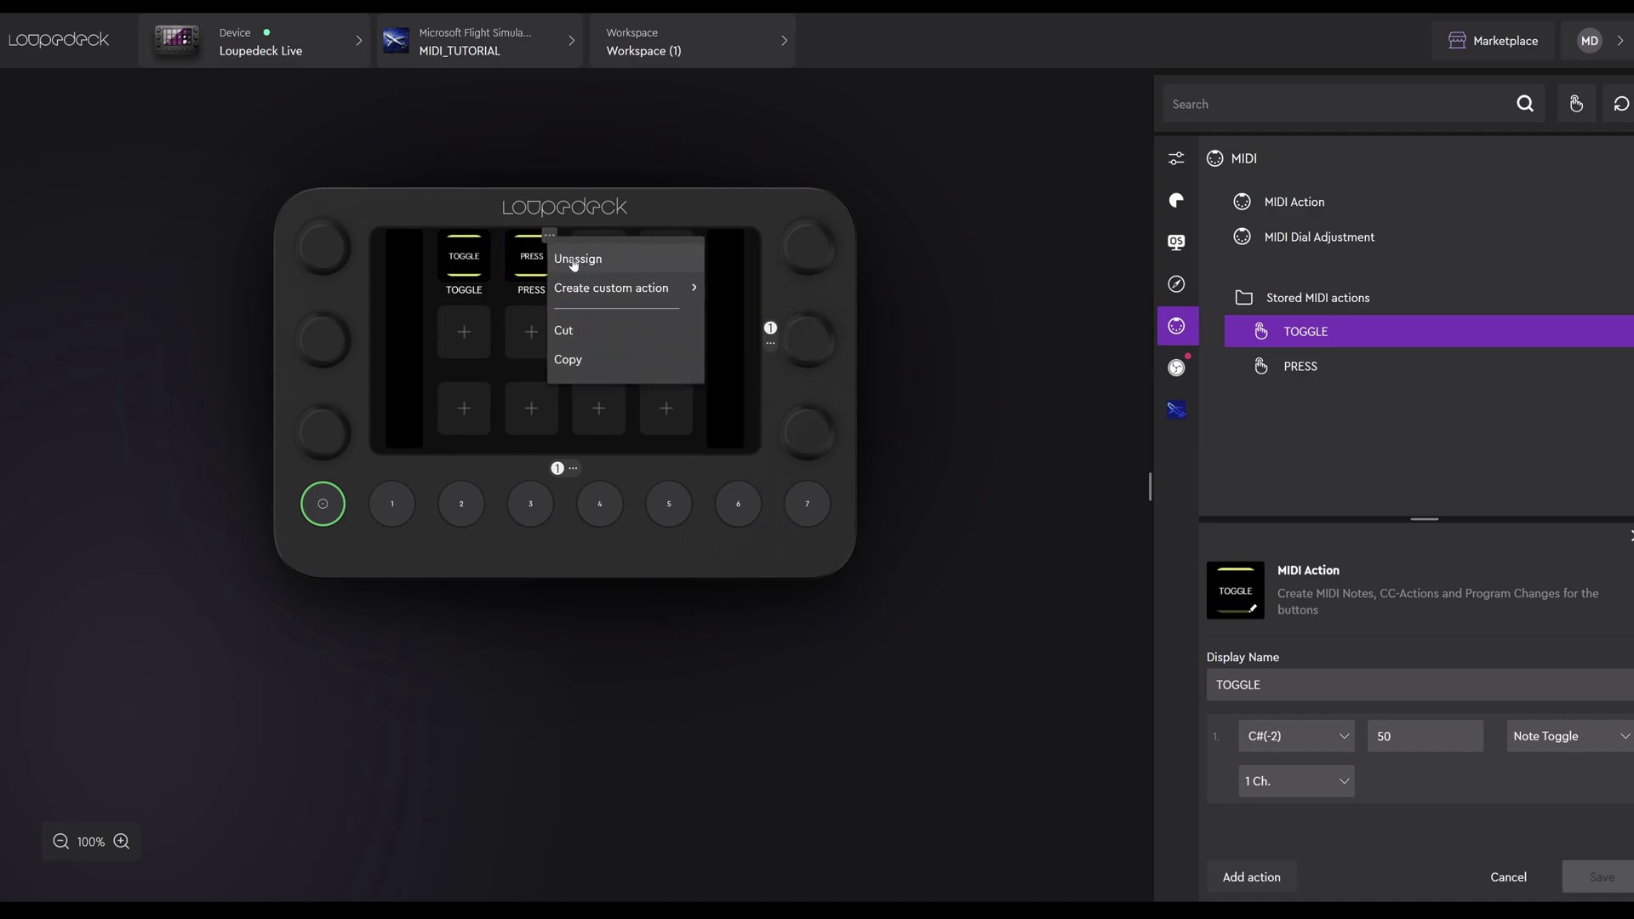
click(575, 261)
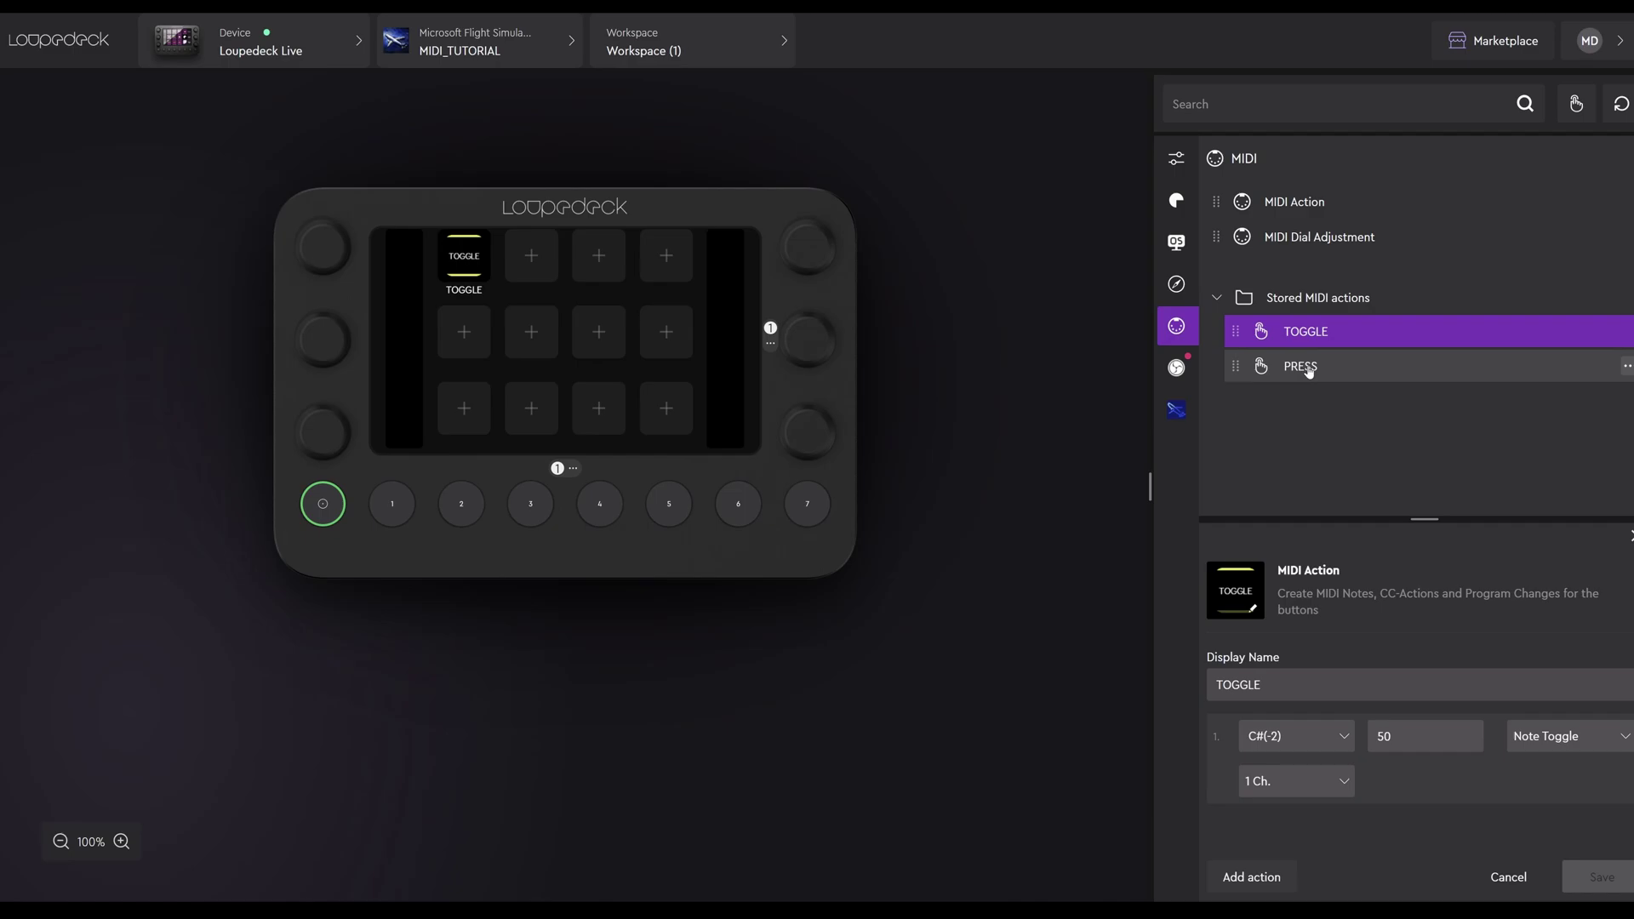
drag(1308, 372, 519, 262)
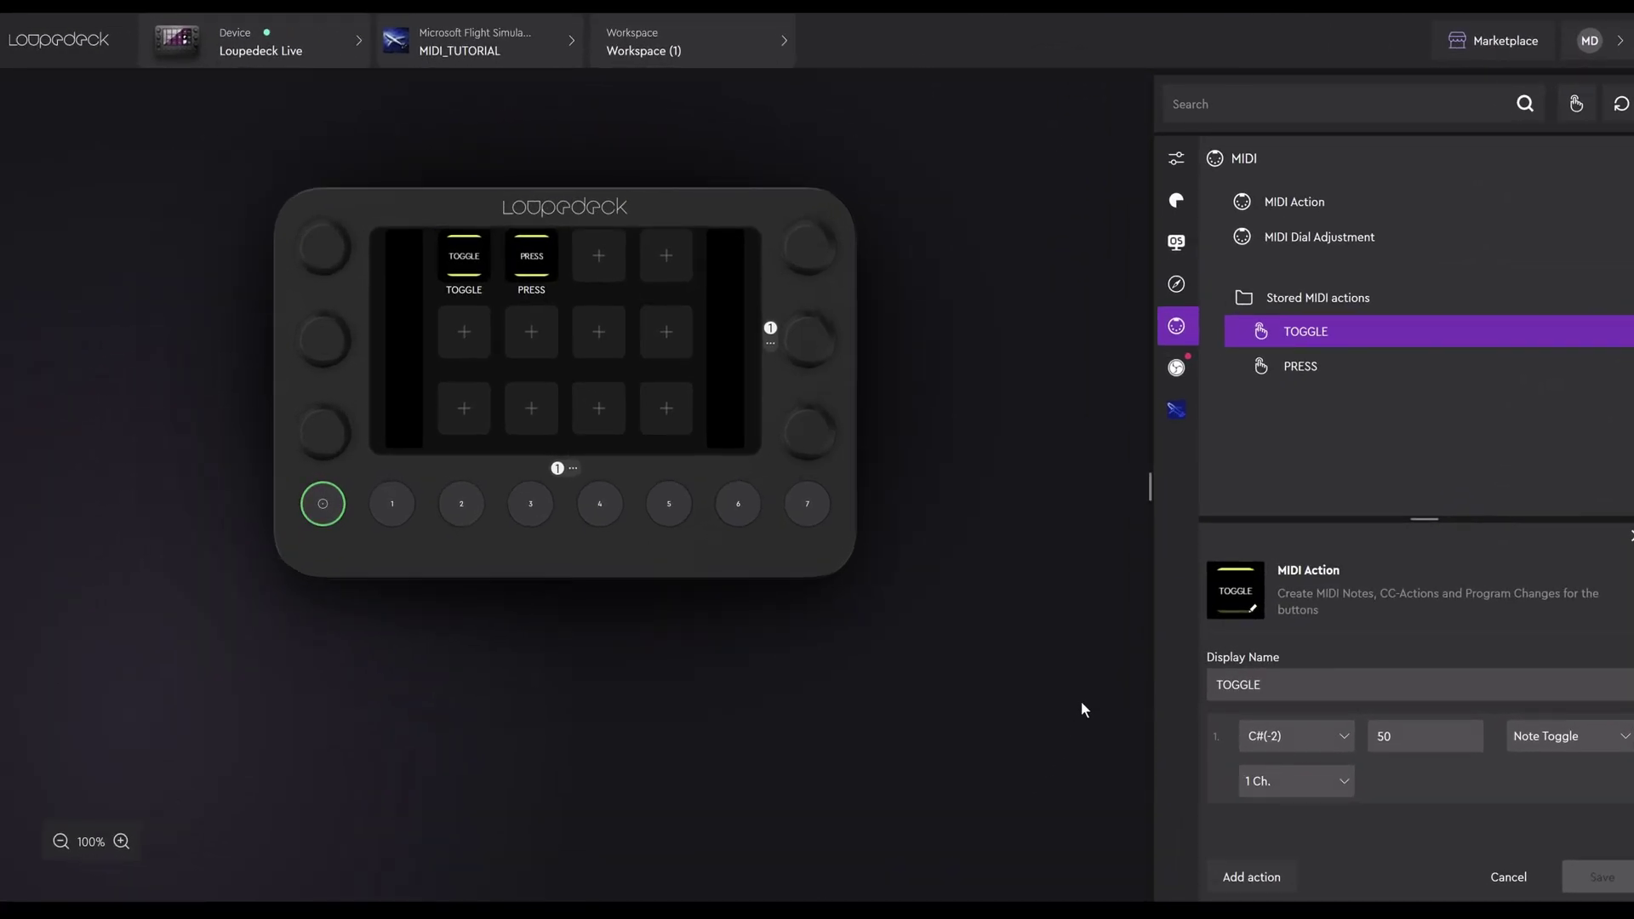
Step: Create a dial adjustment named DIAL1 sending CC Set on controller 1 - Modulation Wheel or Lever
click(1327, 240)
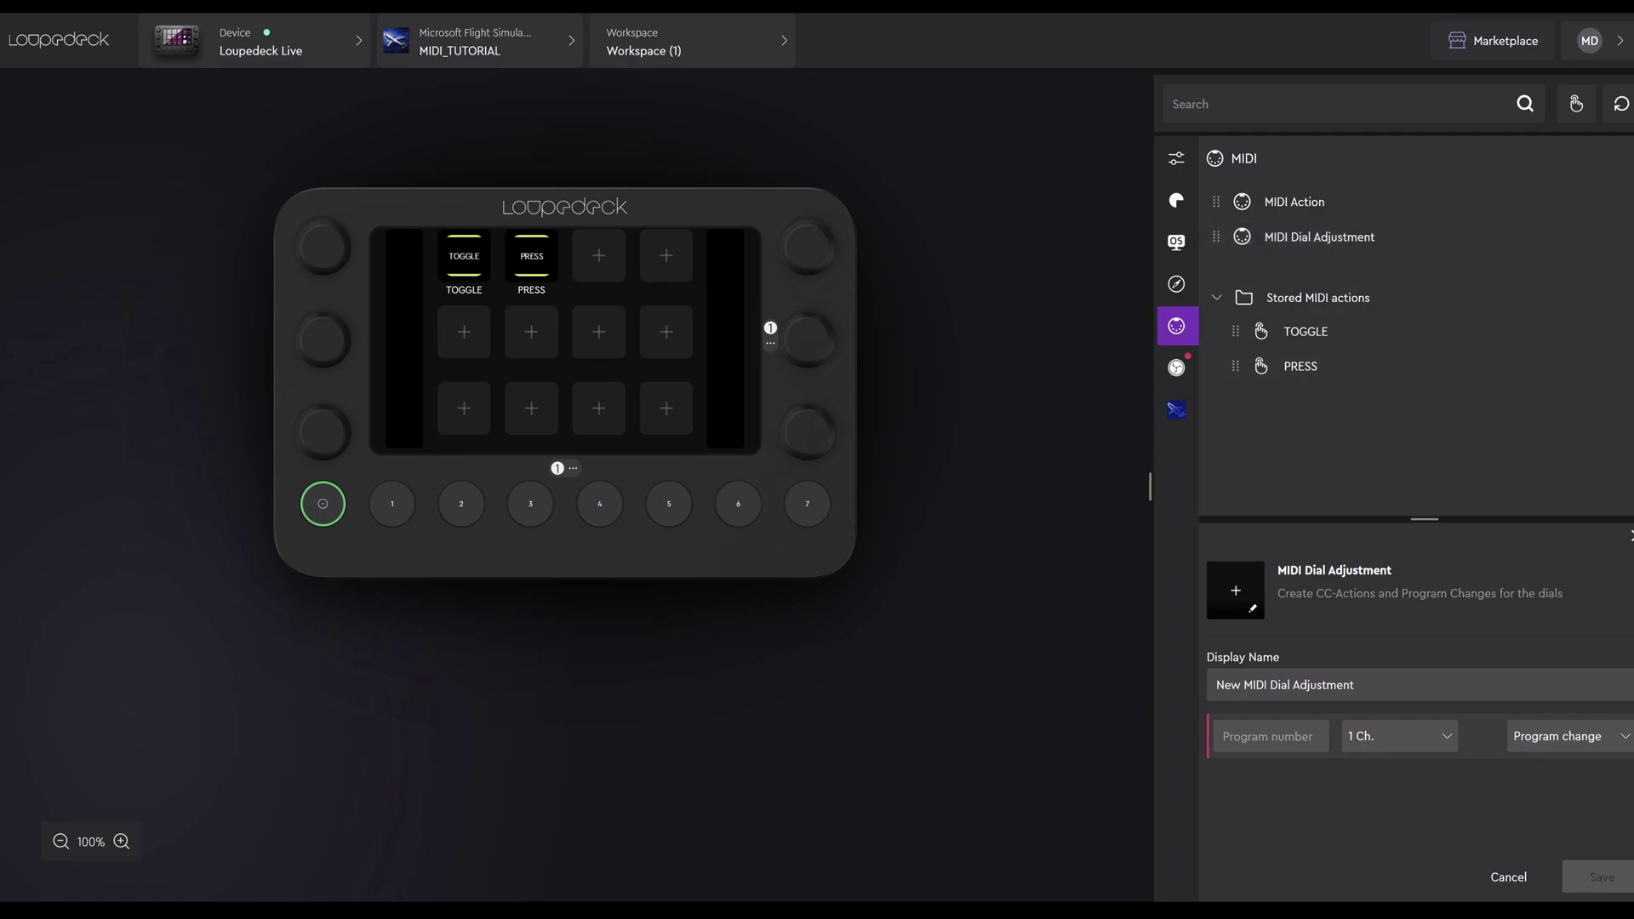
drag(1354, 685, 1149, 685)
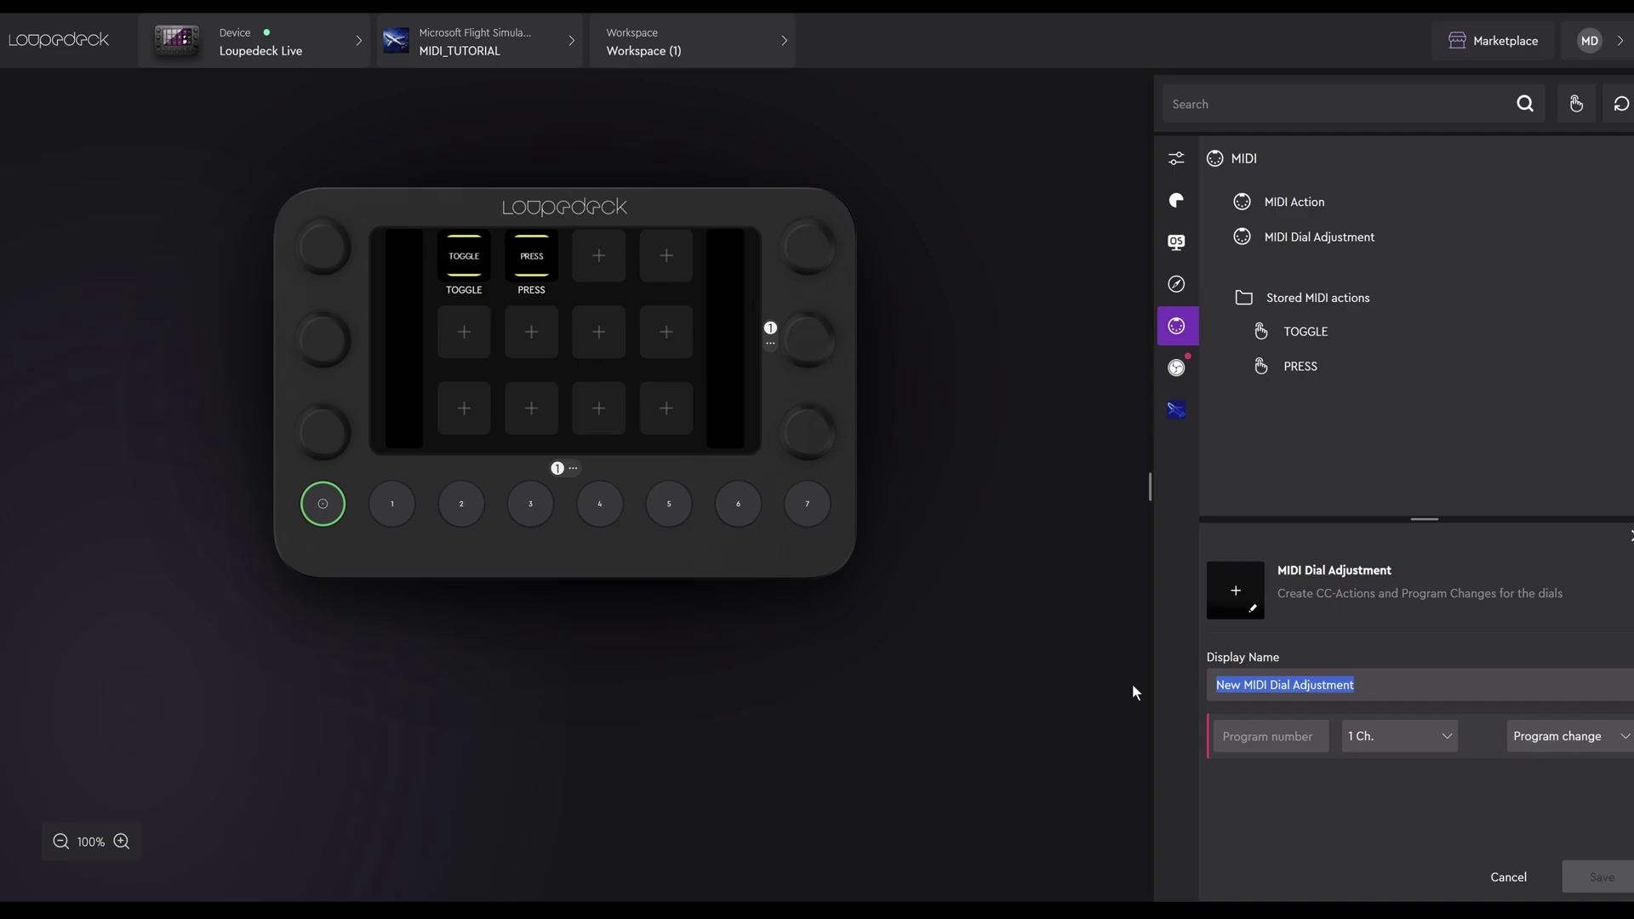
text(DIA)
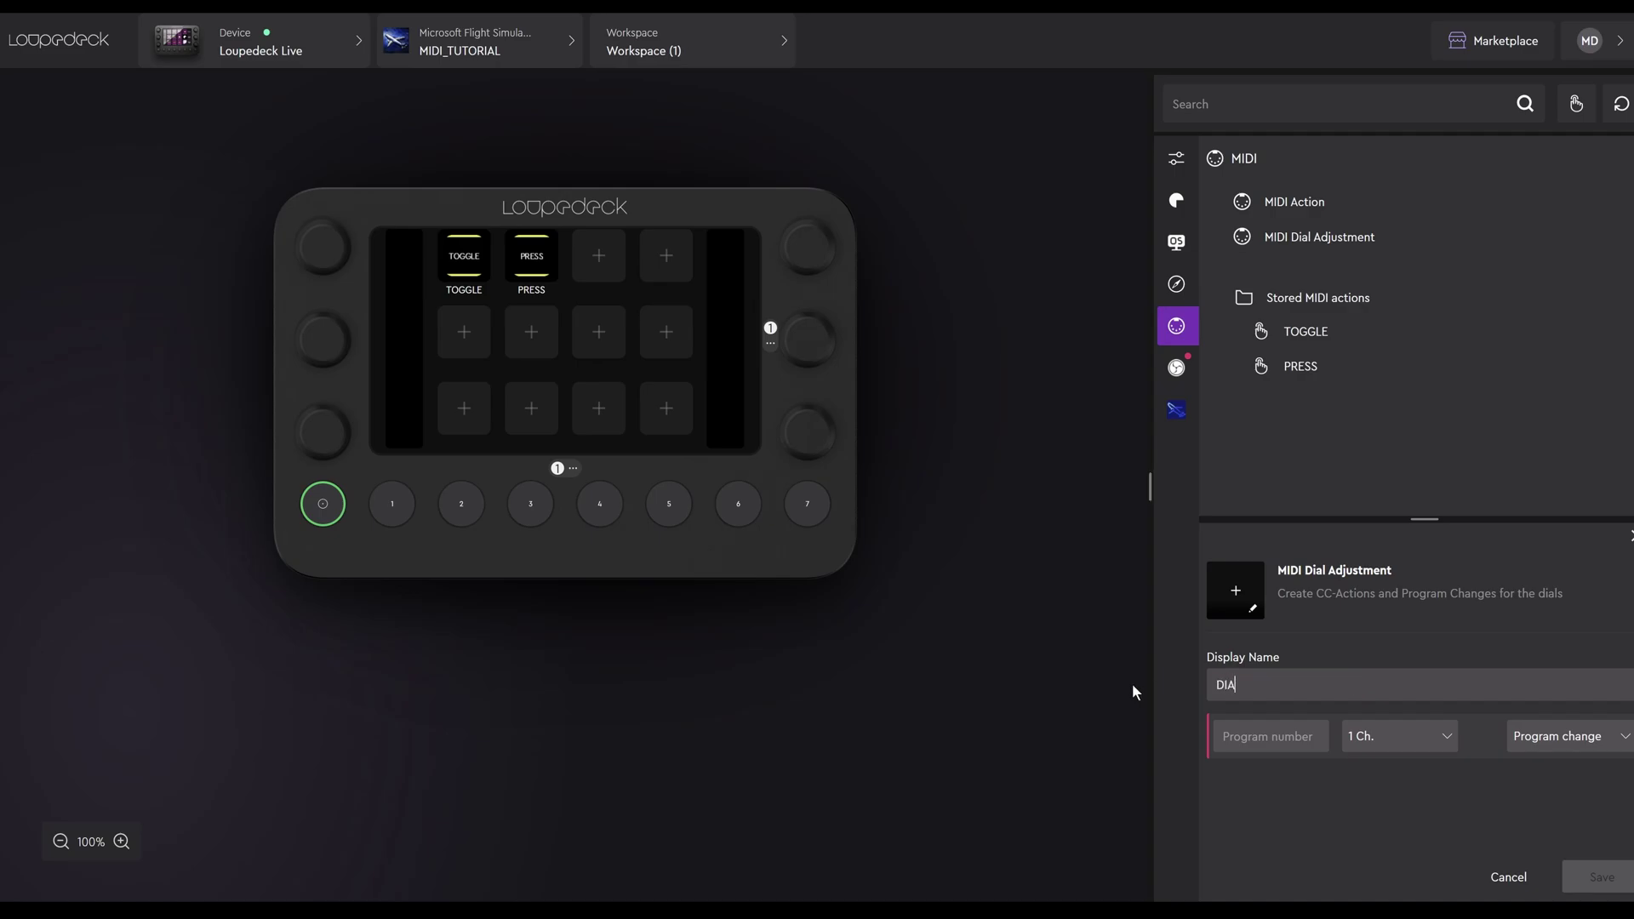
text(L1)
click(1624, 741)
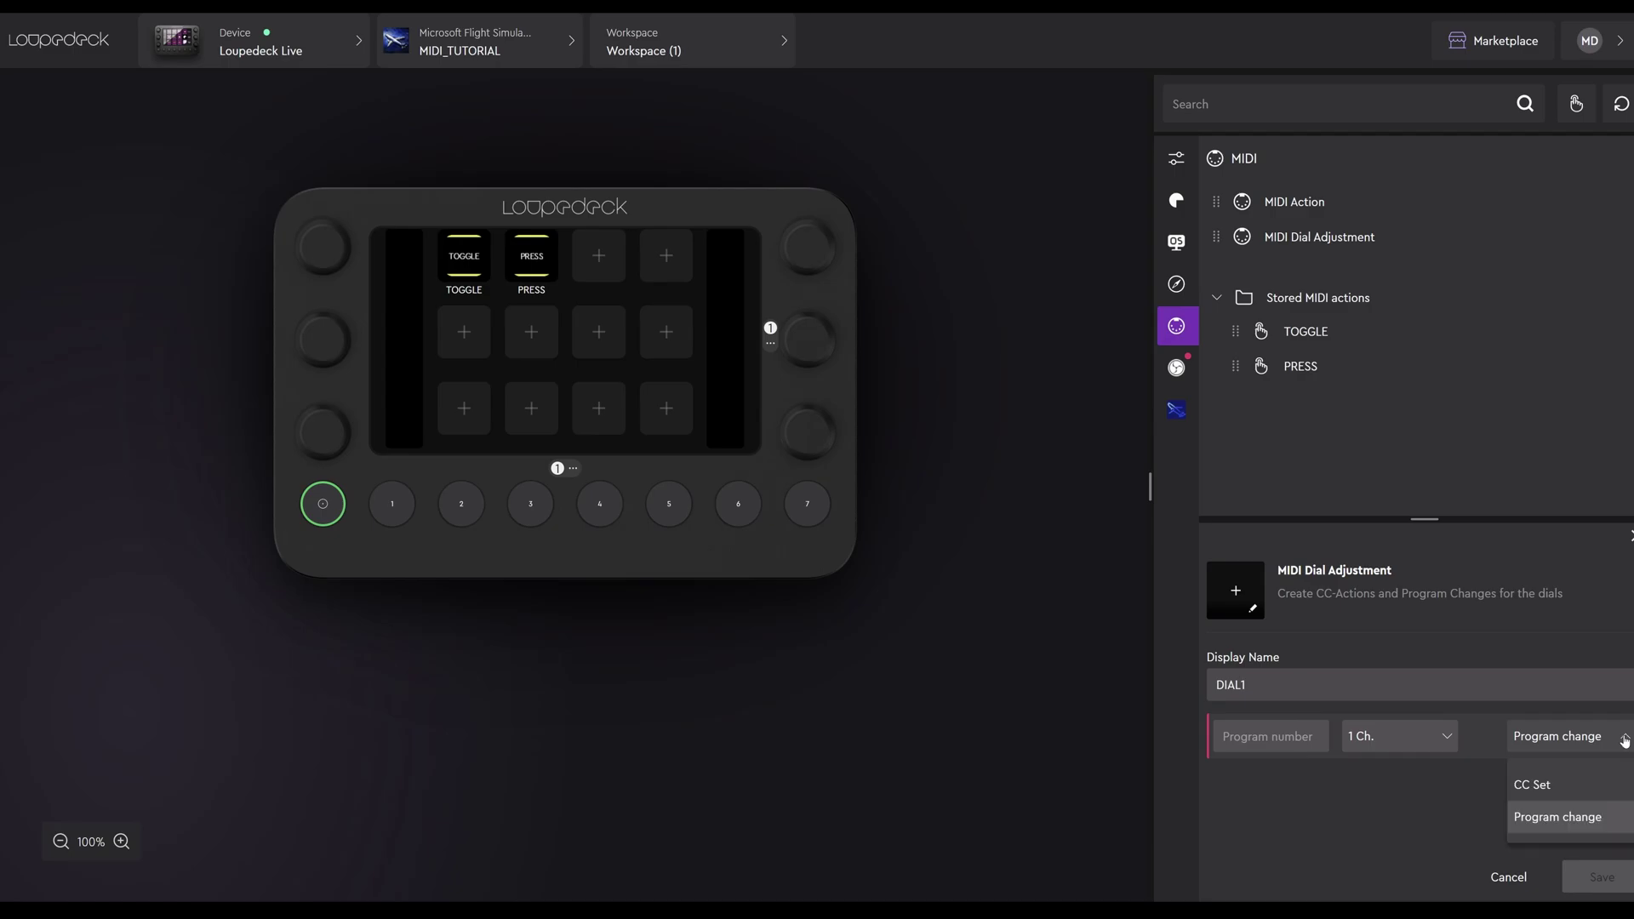
click(1536, 785)
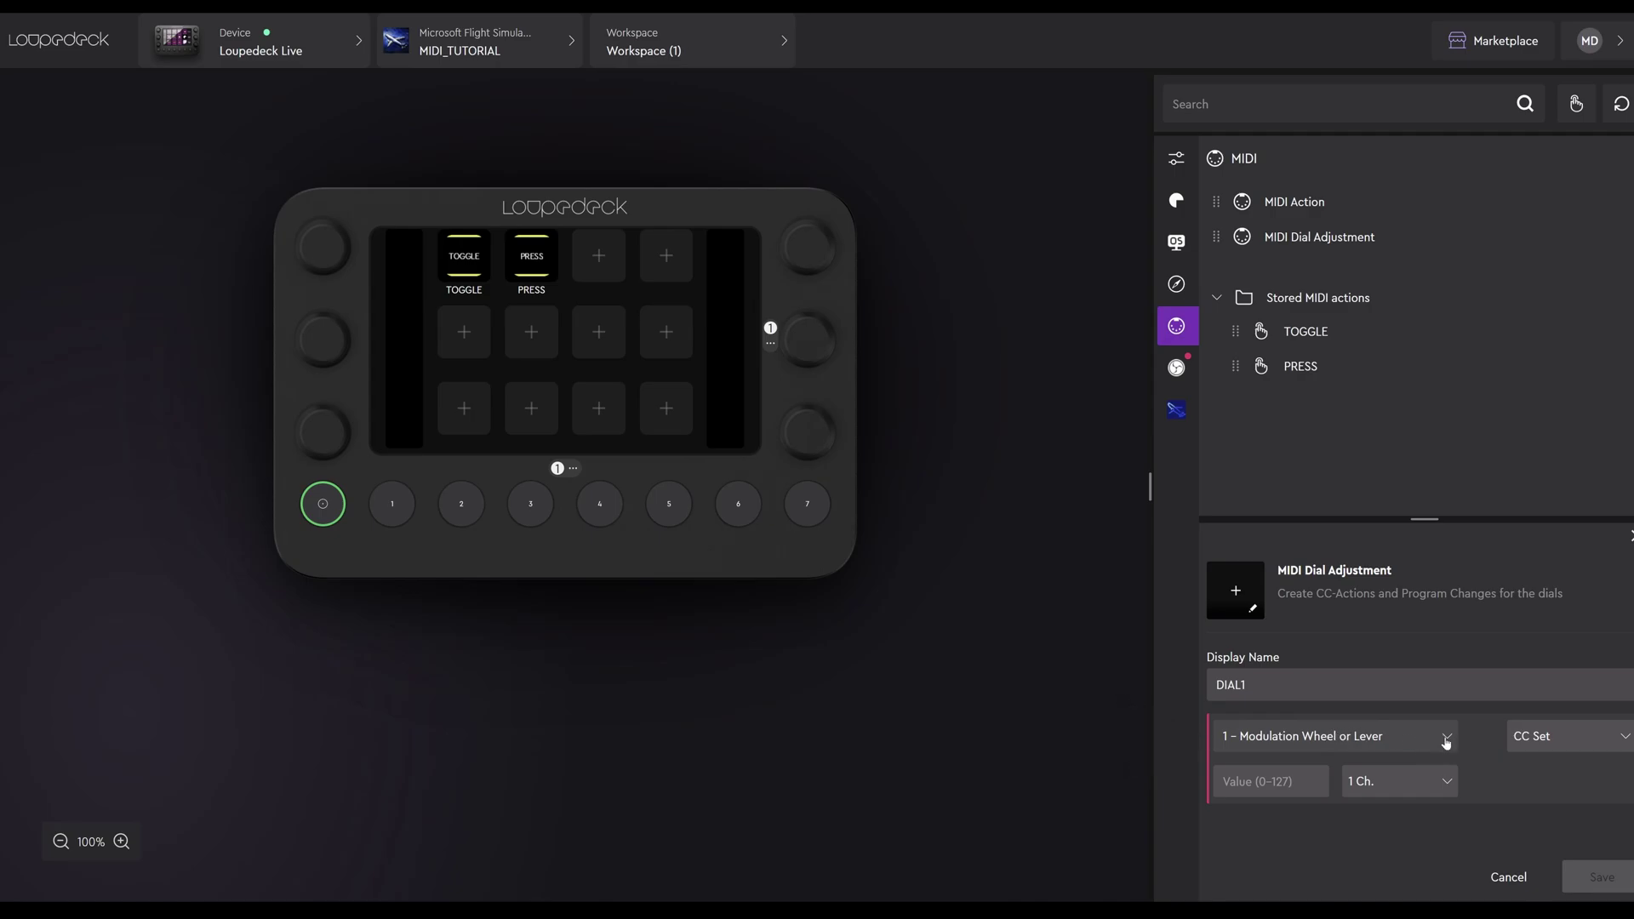
click(1446, 739)
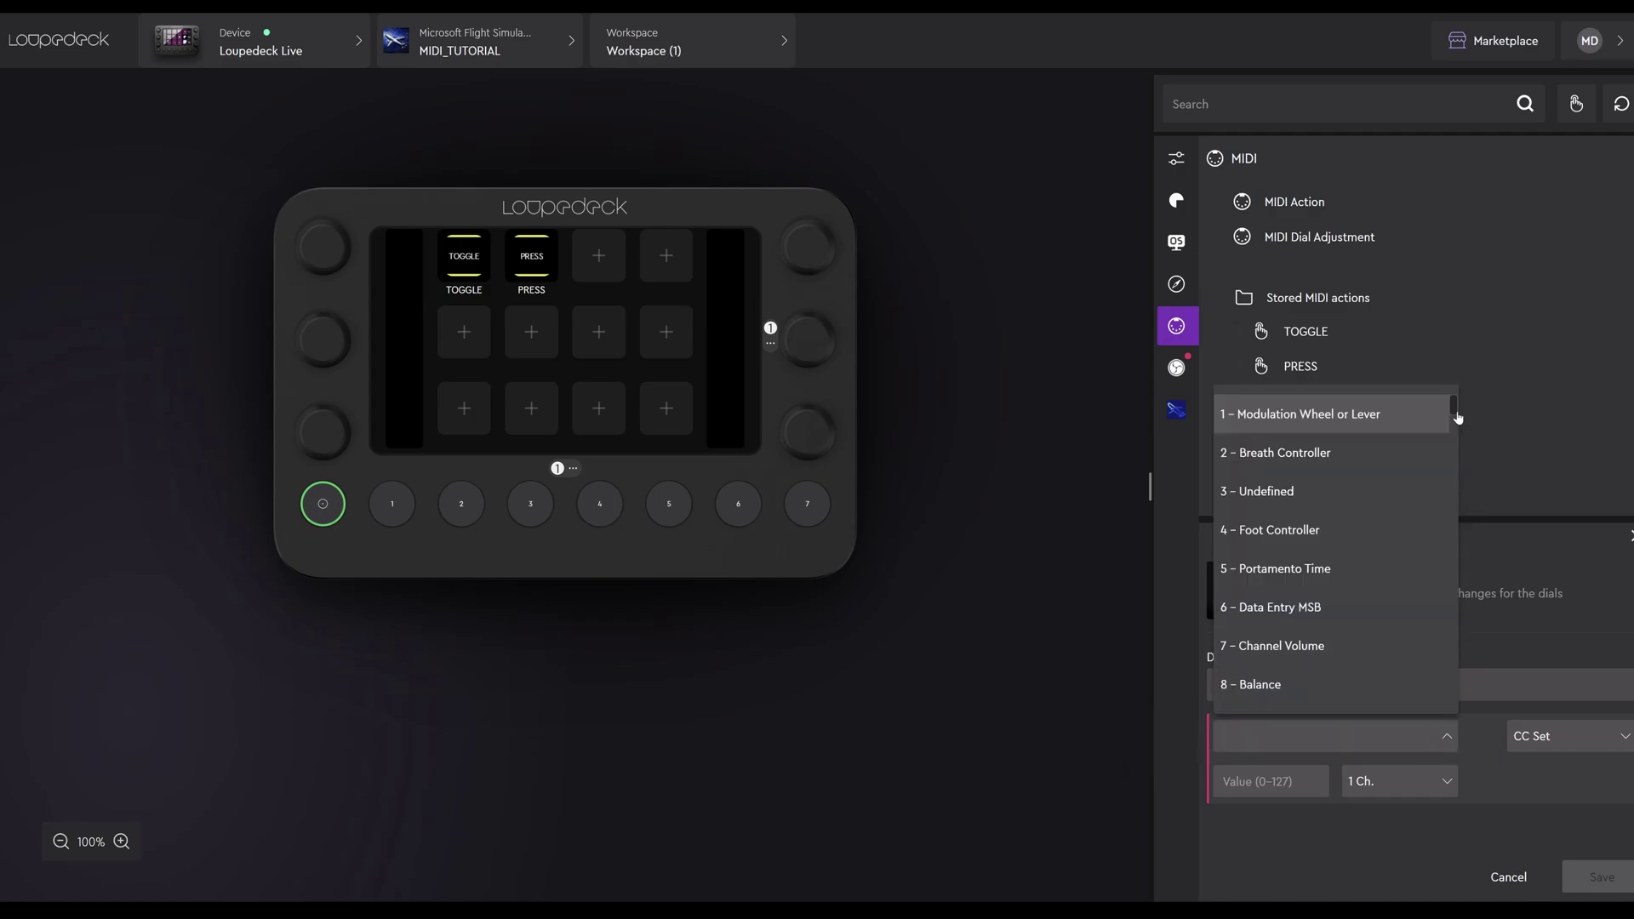
mouse_move(1454, 408)
mouse_down()
mouse_move(1450, 700)
mouse_move(1464, 411)
mouse_up()
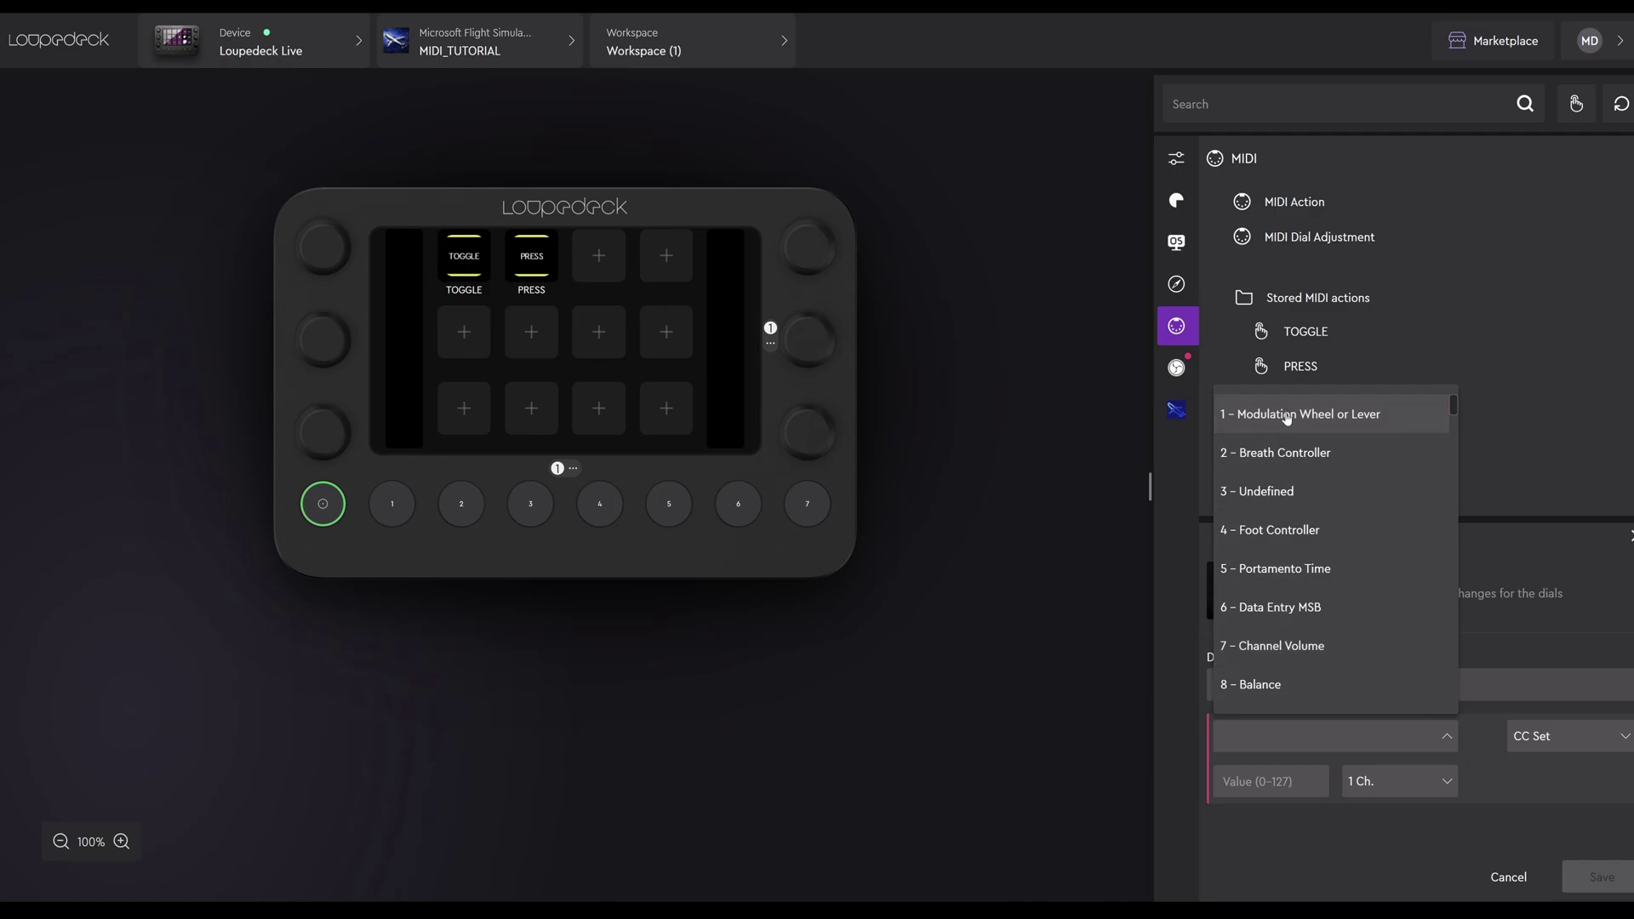
click(1286, 415)
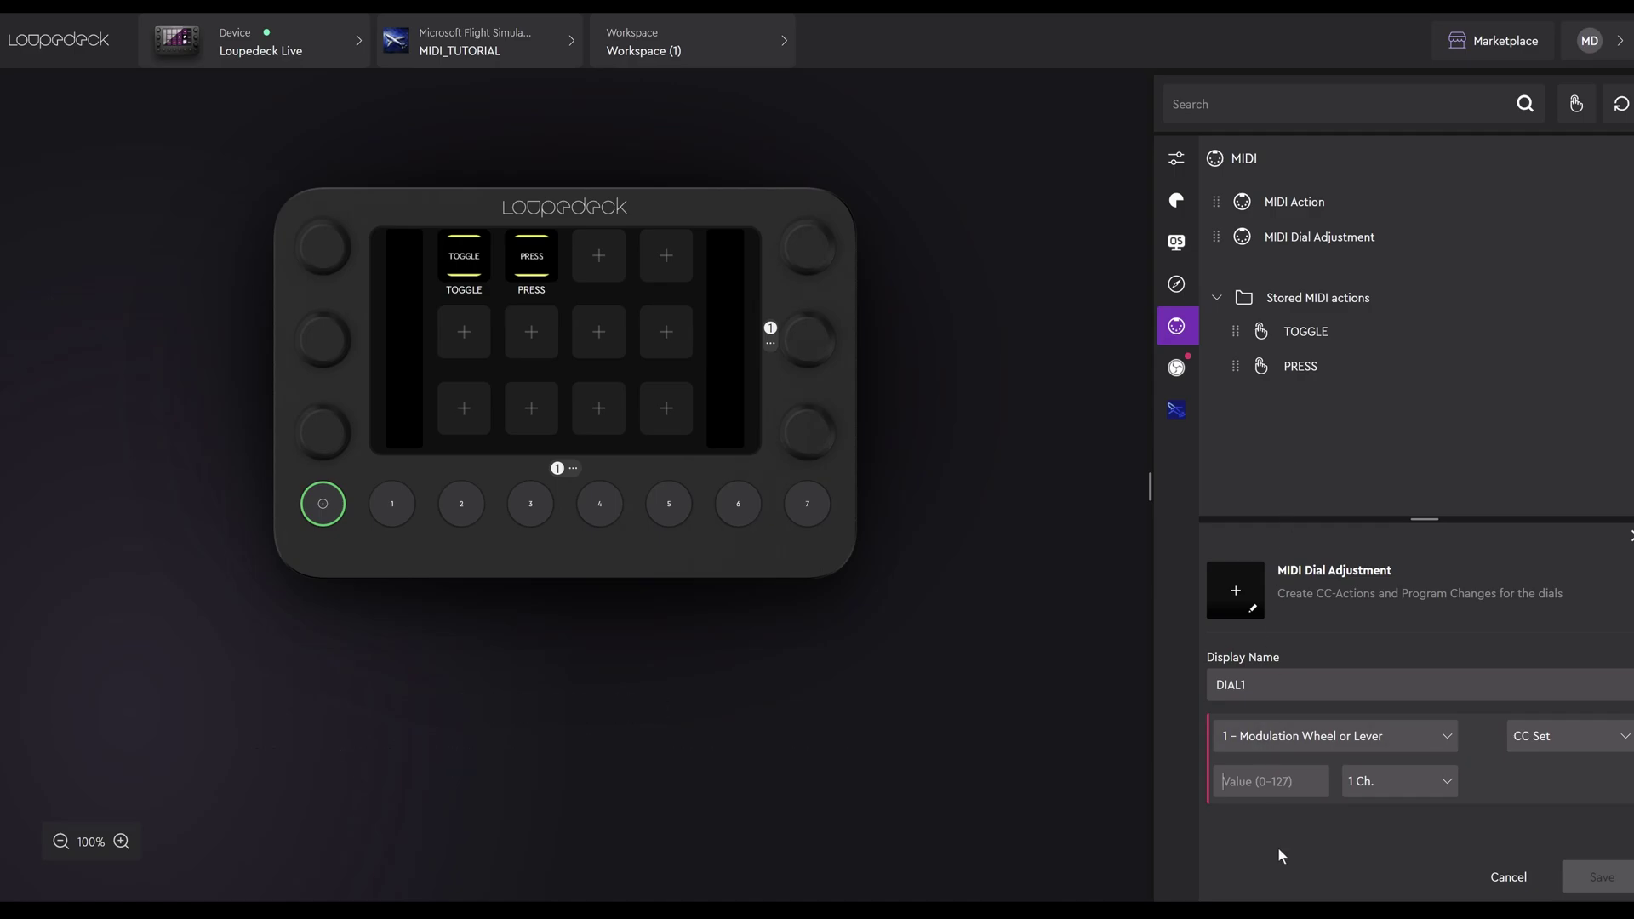
Step: Give DIAL1 a value of 63 and save it to the stored MIDI actions
key(Tab)
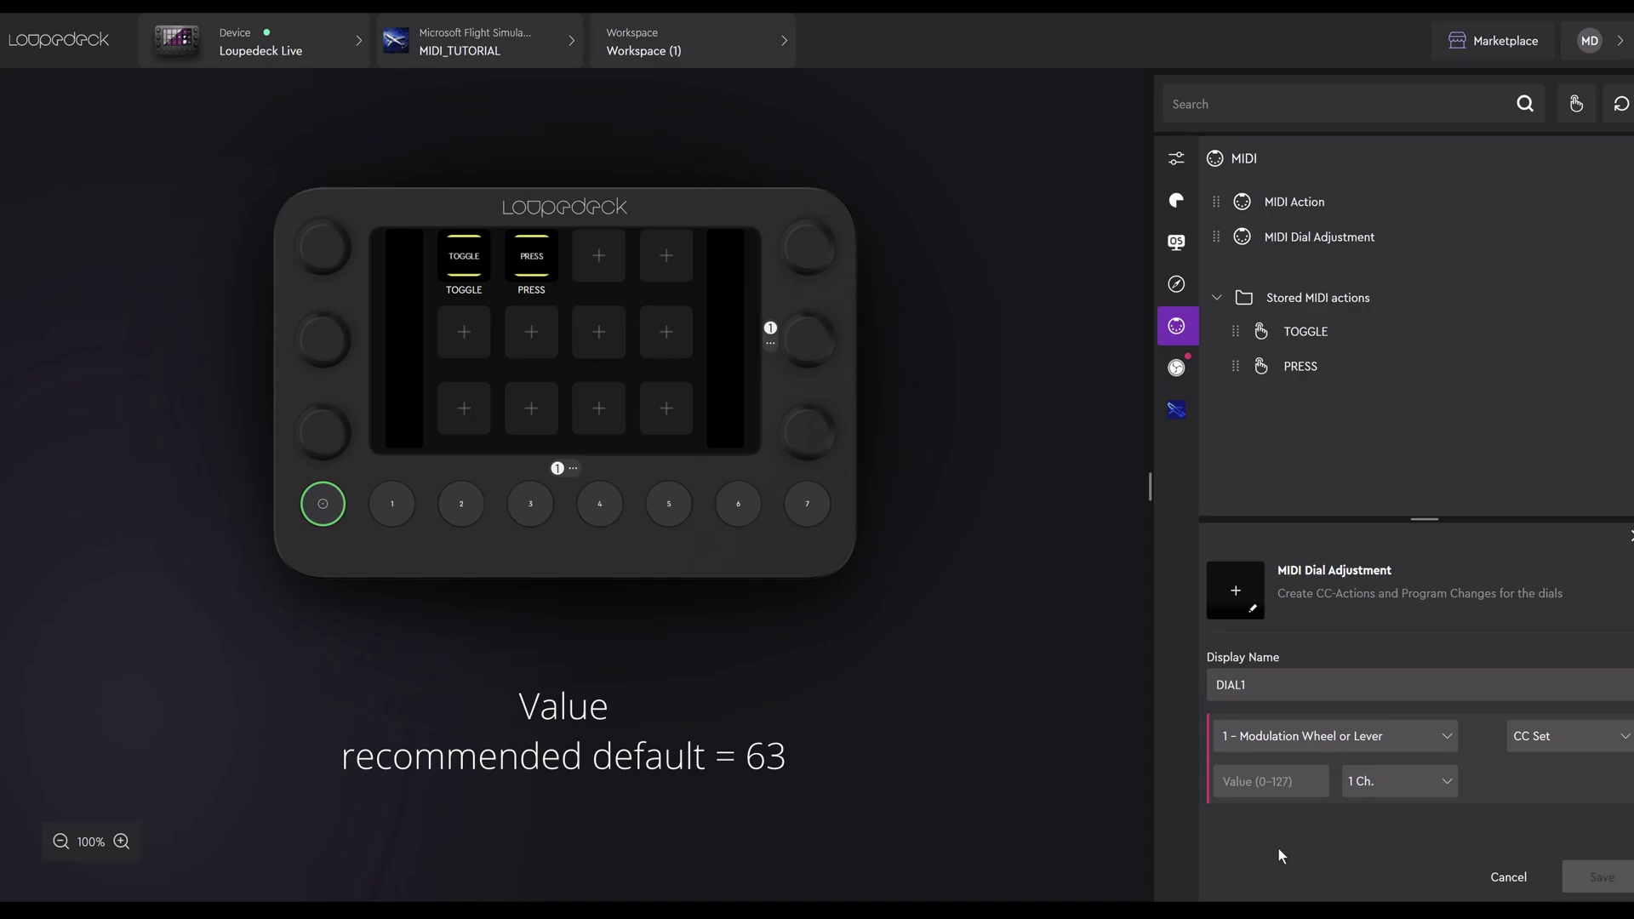
text(63)
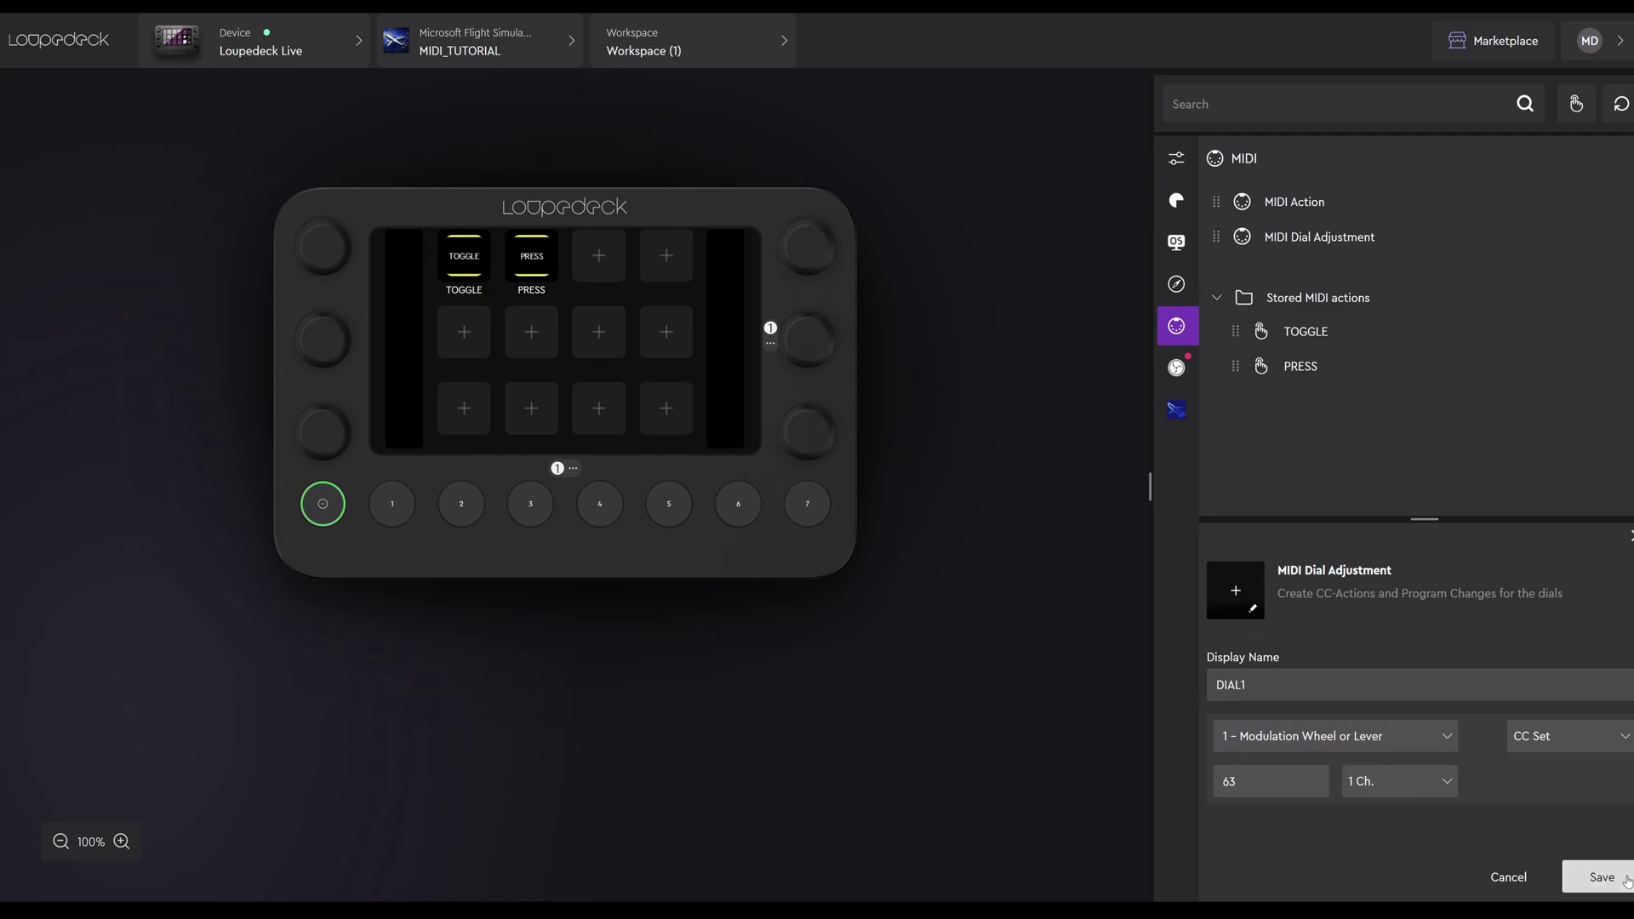
click(1626, 881)
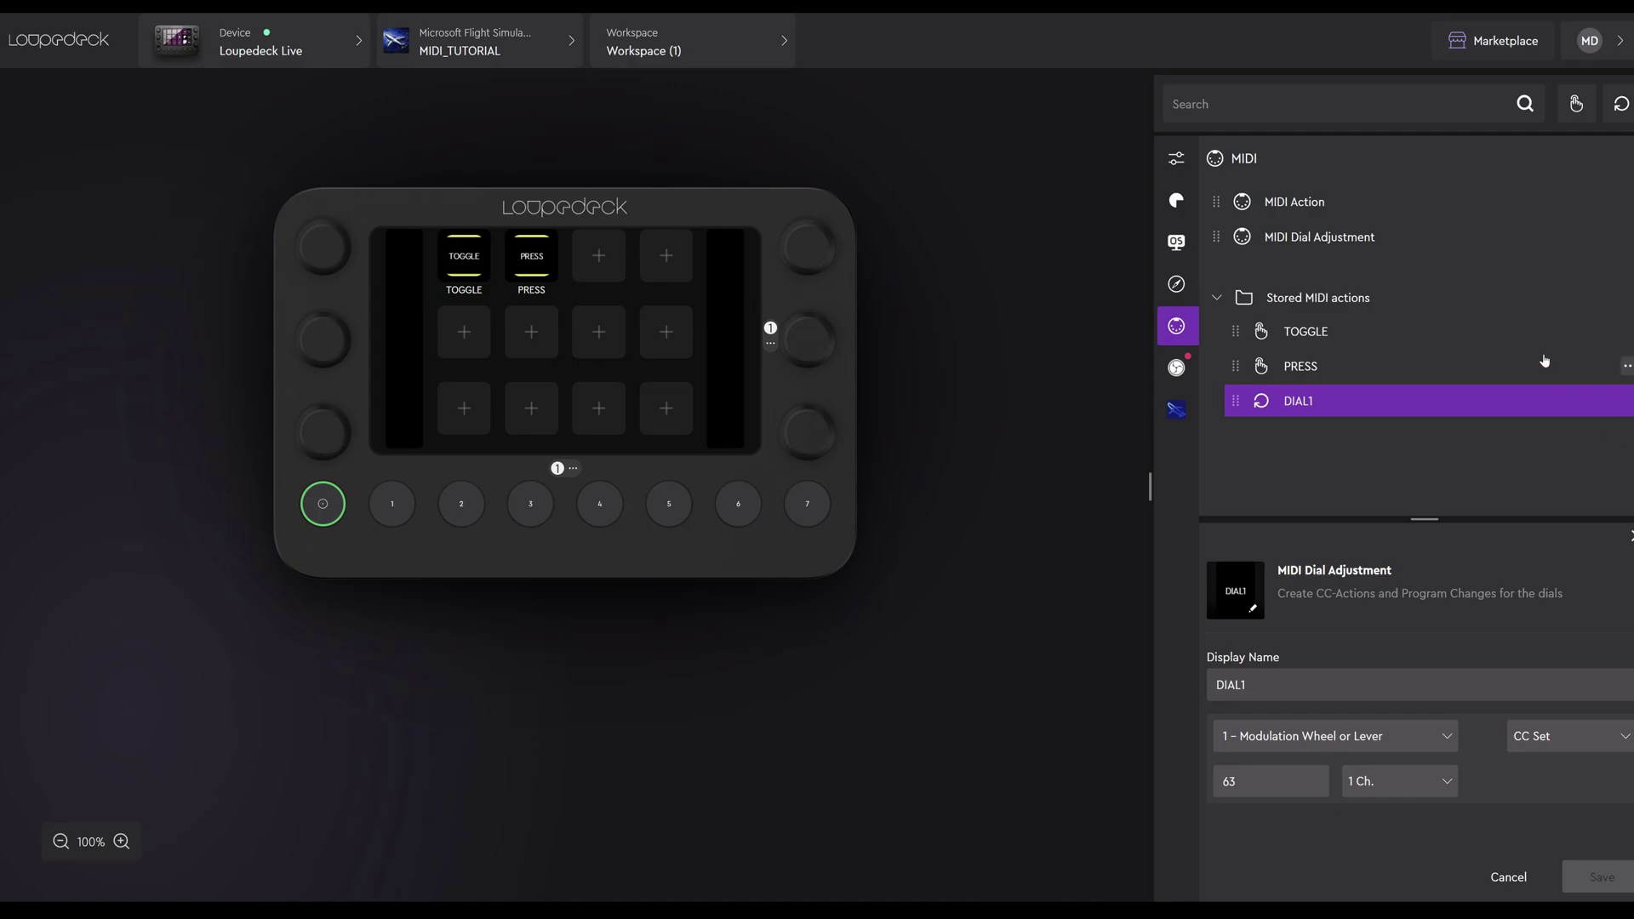
Step: Save DIAL2 as a CC Set dial on 2 - Breath Controller, value 63, channel 1
click(1327, 237)
drag(1360, 685, 1182, 712)
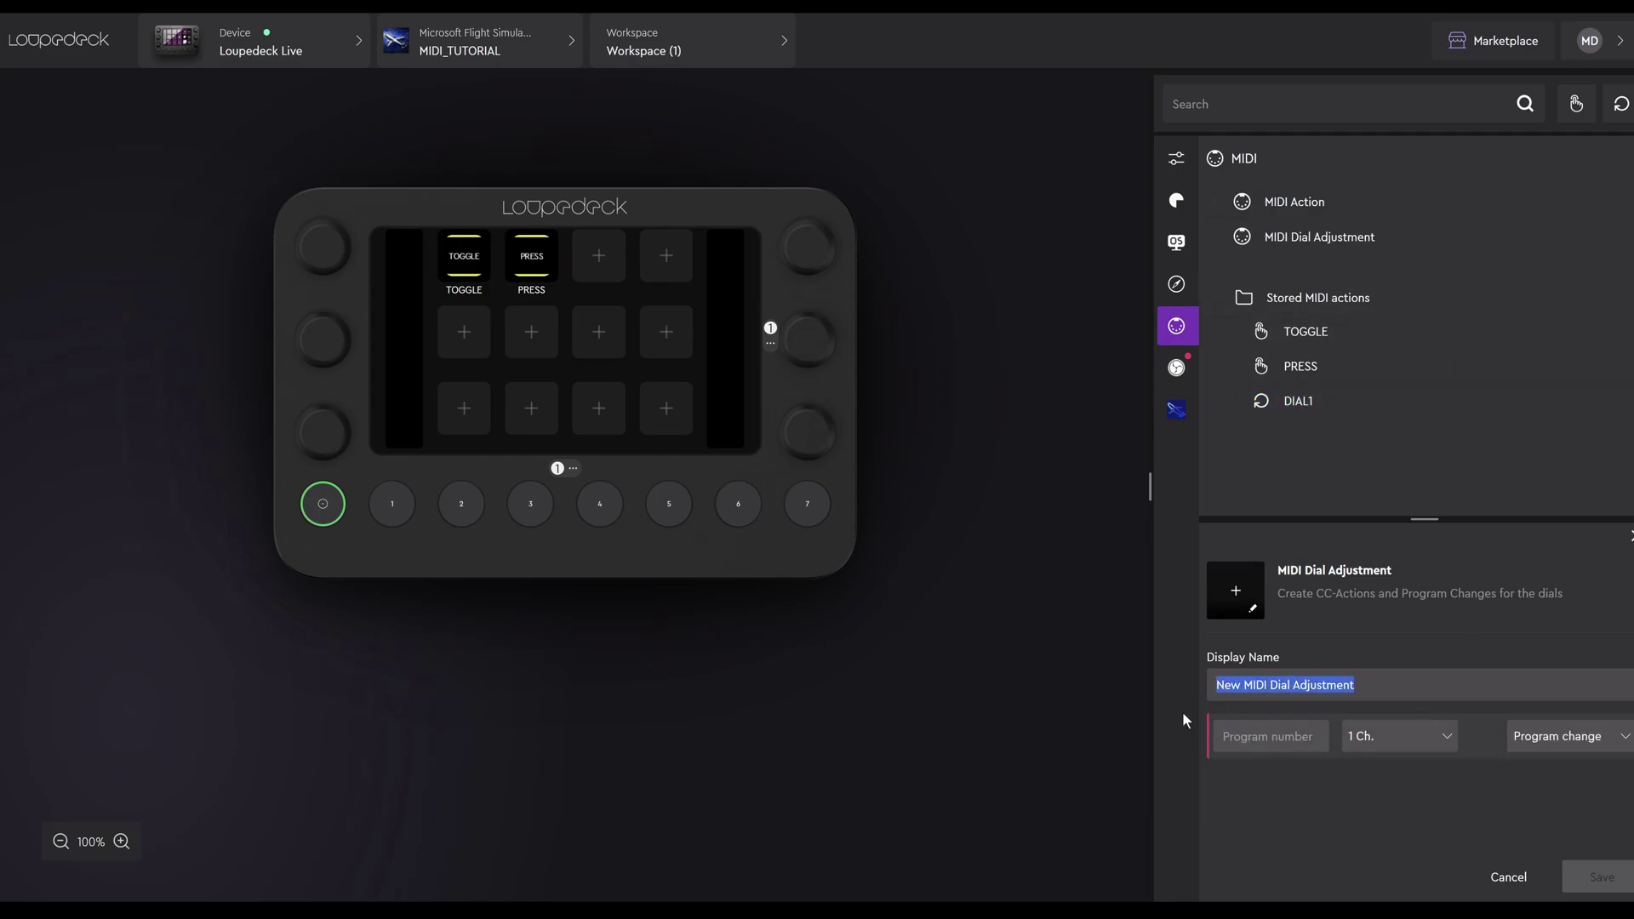
text(DIAL2)
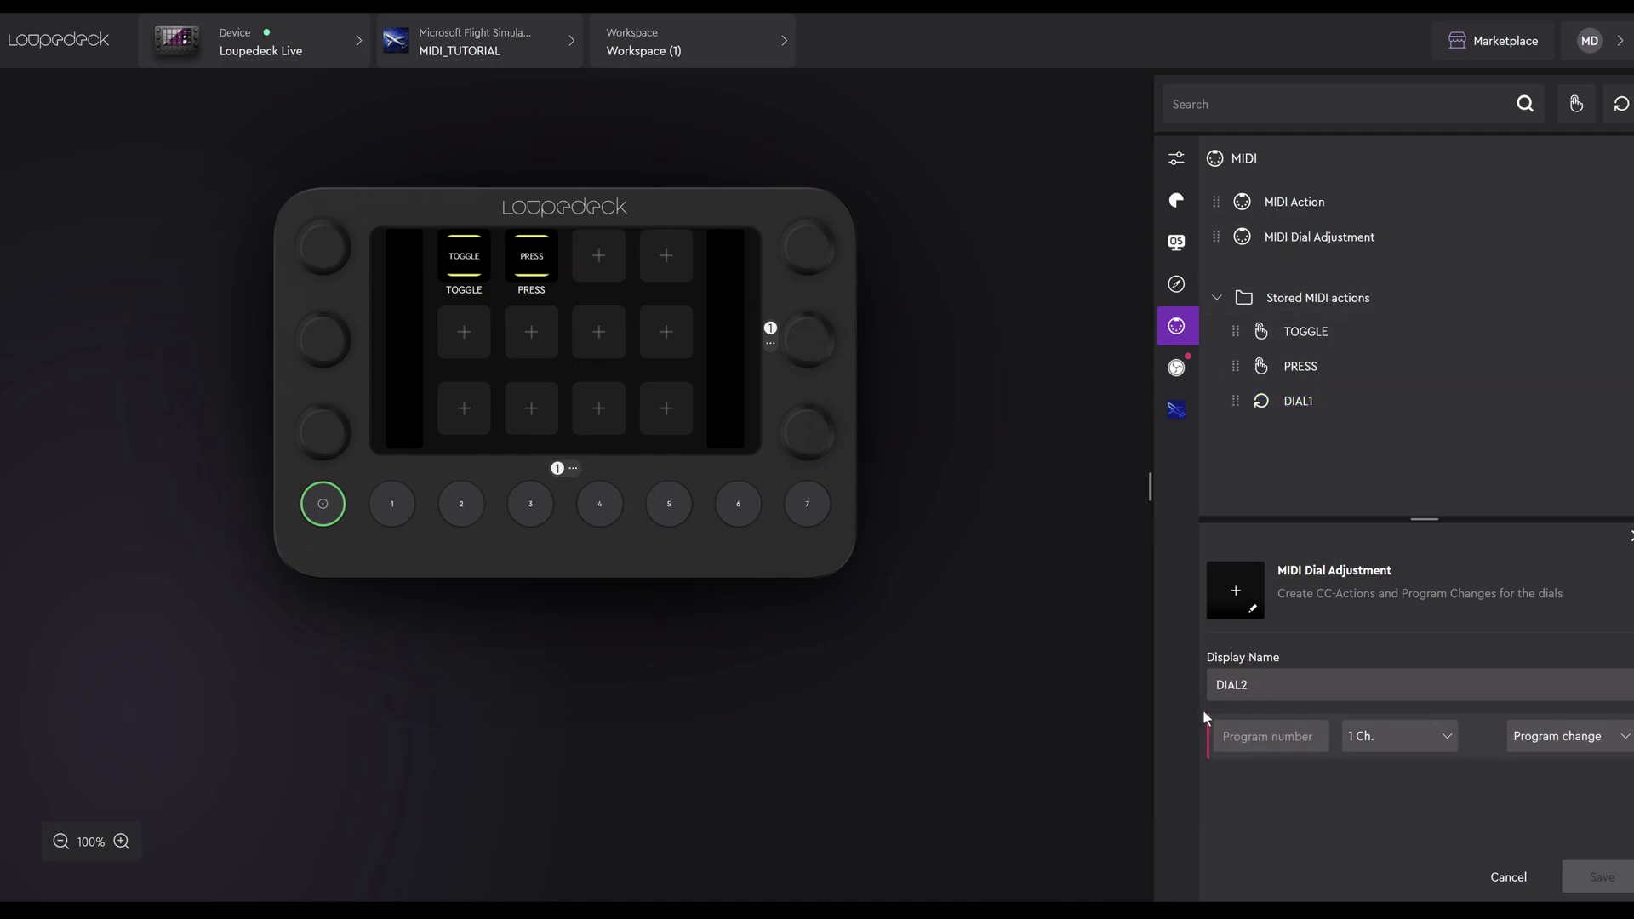
click(1624, 737)
click(1531, 783)
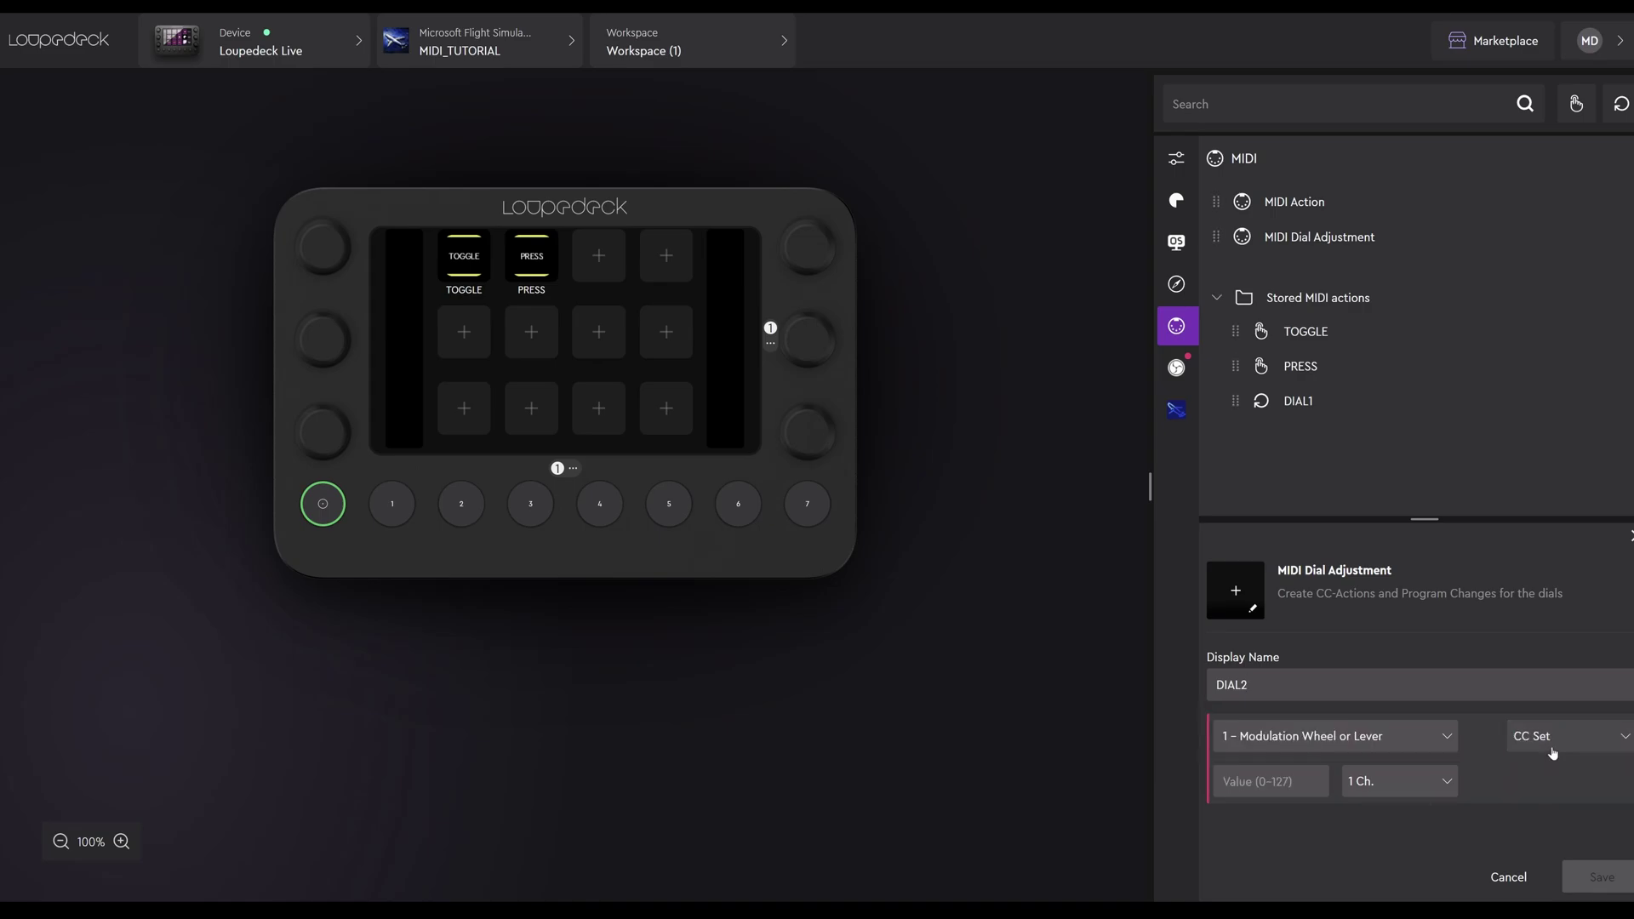
click(1446, 737)
click(1324, 459)
click(1268, 781)
text(63)
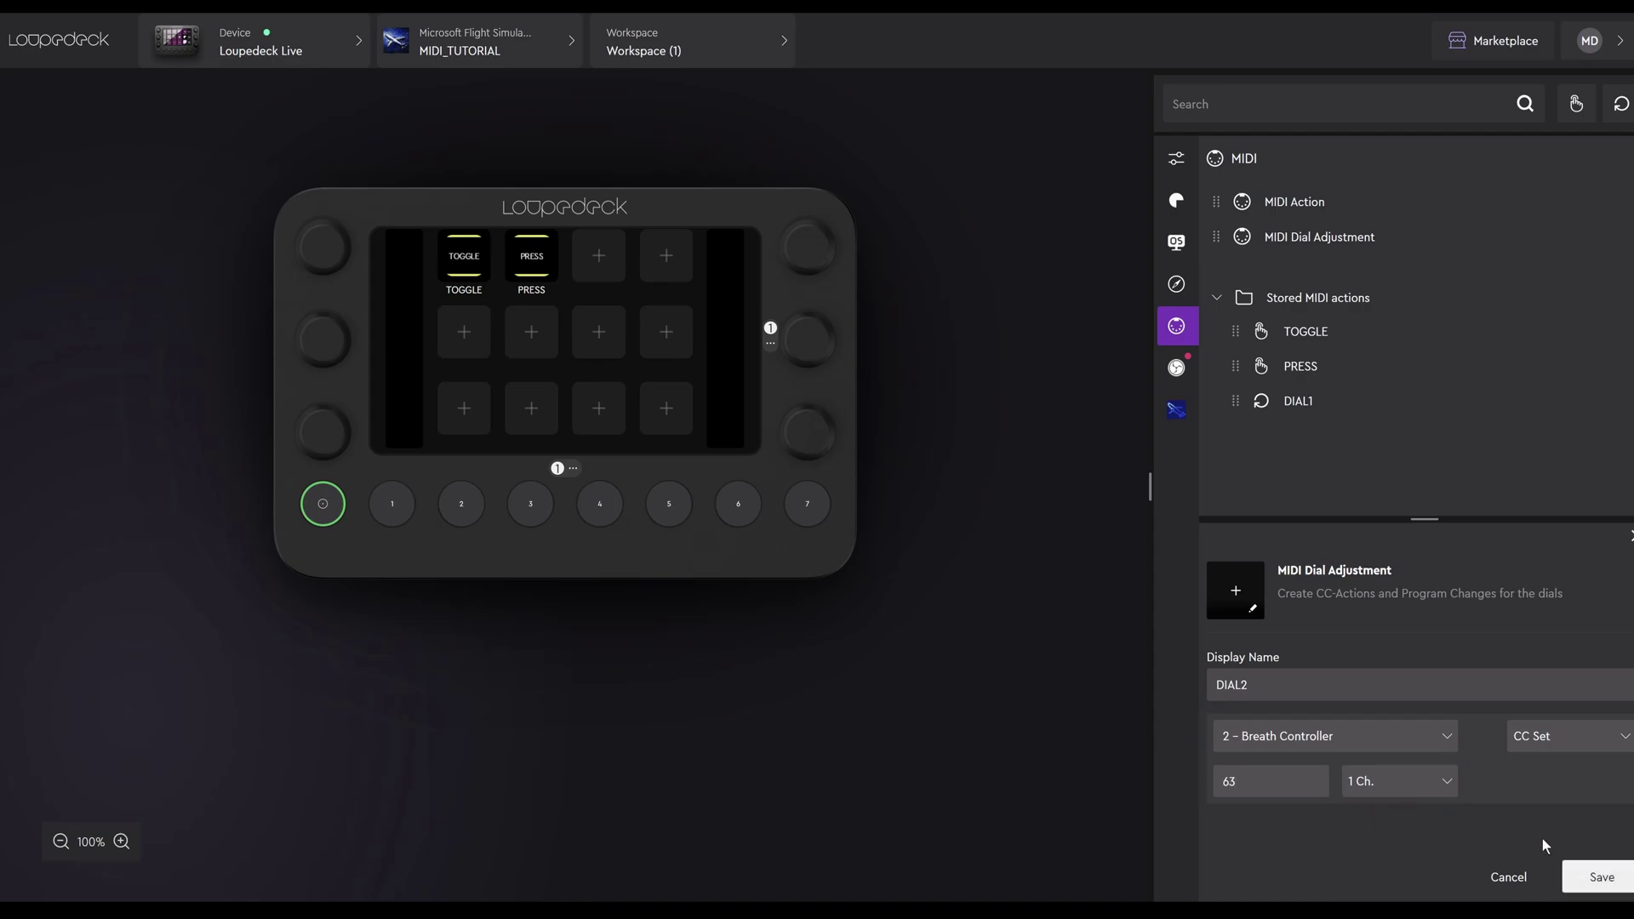
click(1590, 877)
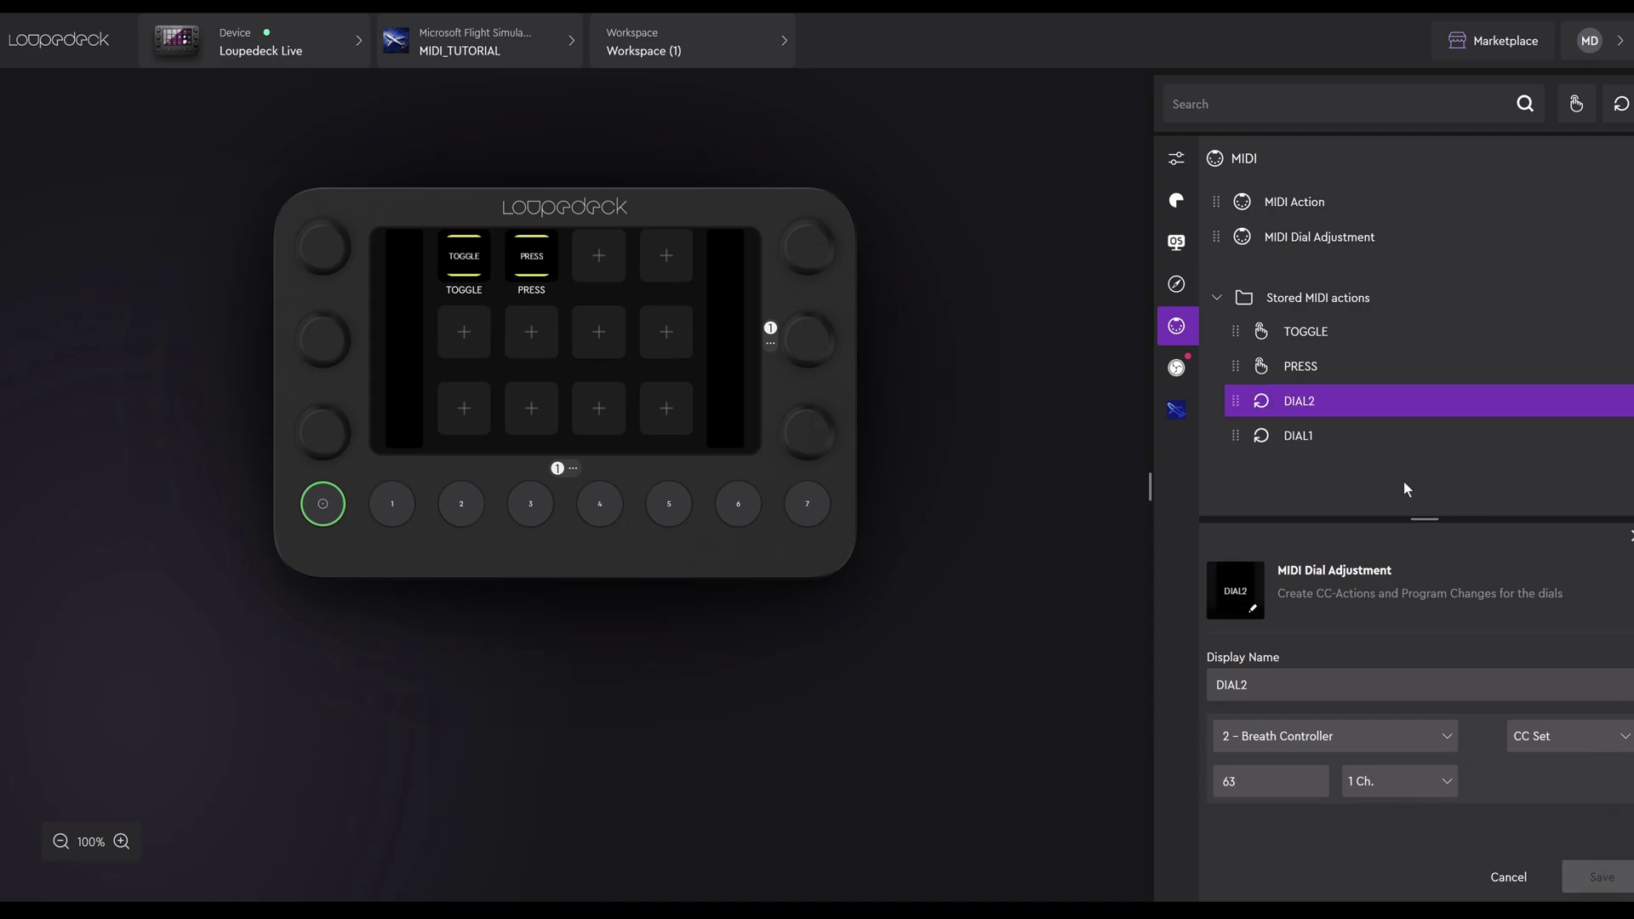
Step: Place DIAL1 on the top-left dial and move DIAL2 onto a right-side dial
drag(1240, 436, 375, 262)
drag(1232, 402, 308, 339)
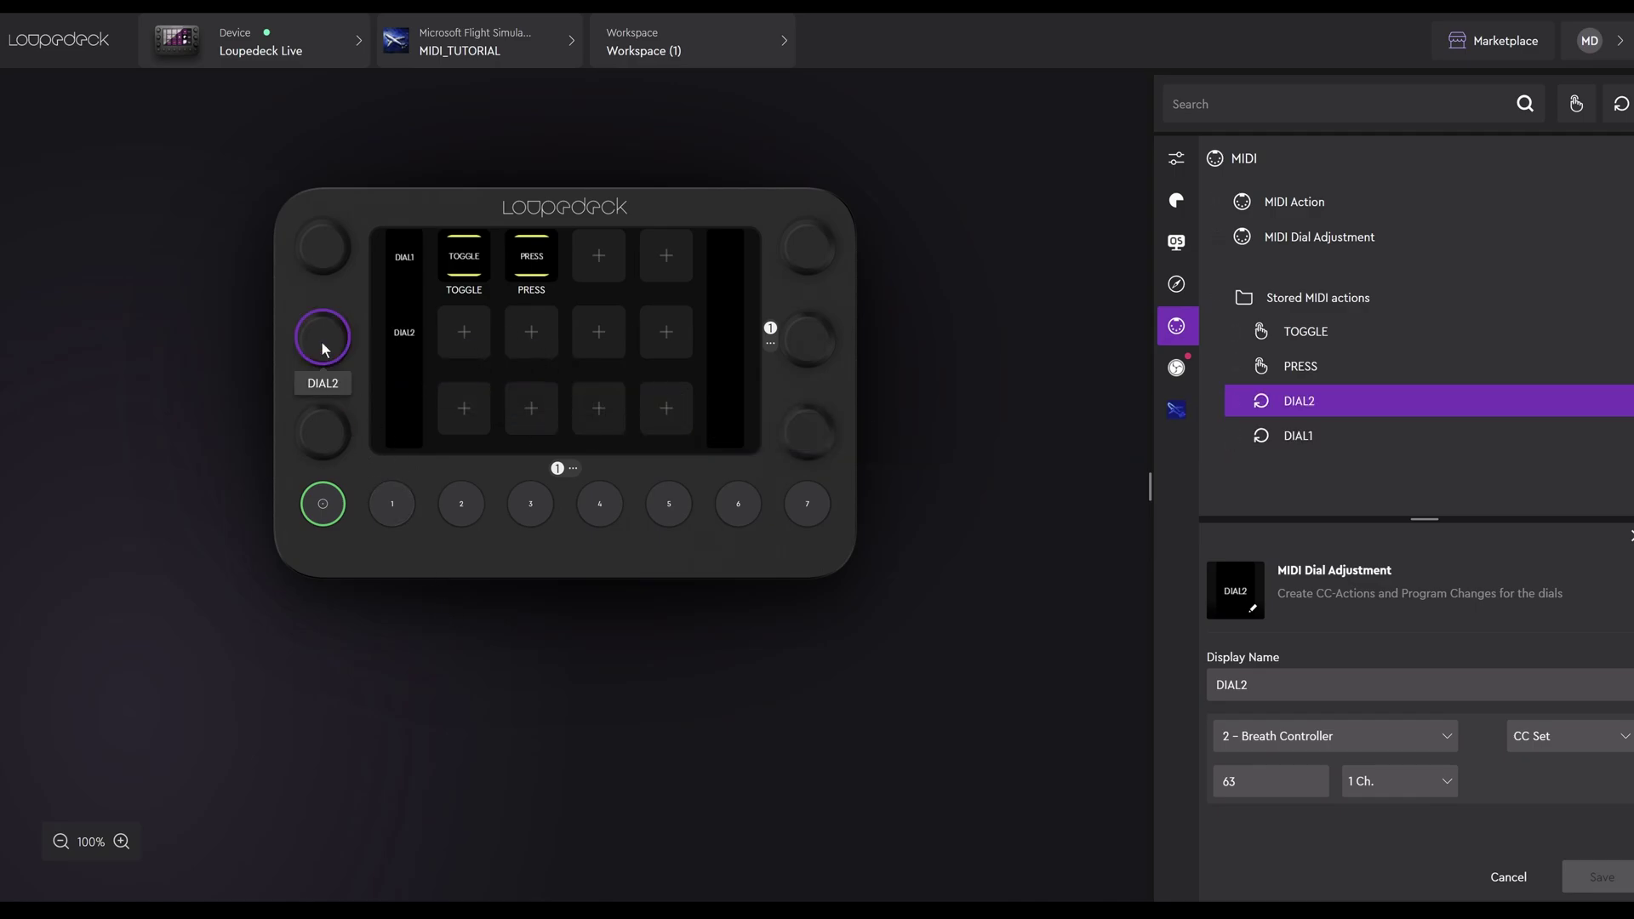
mouse_move(325, 349)
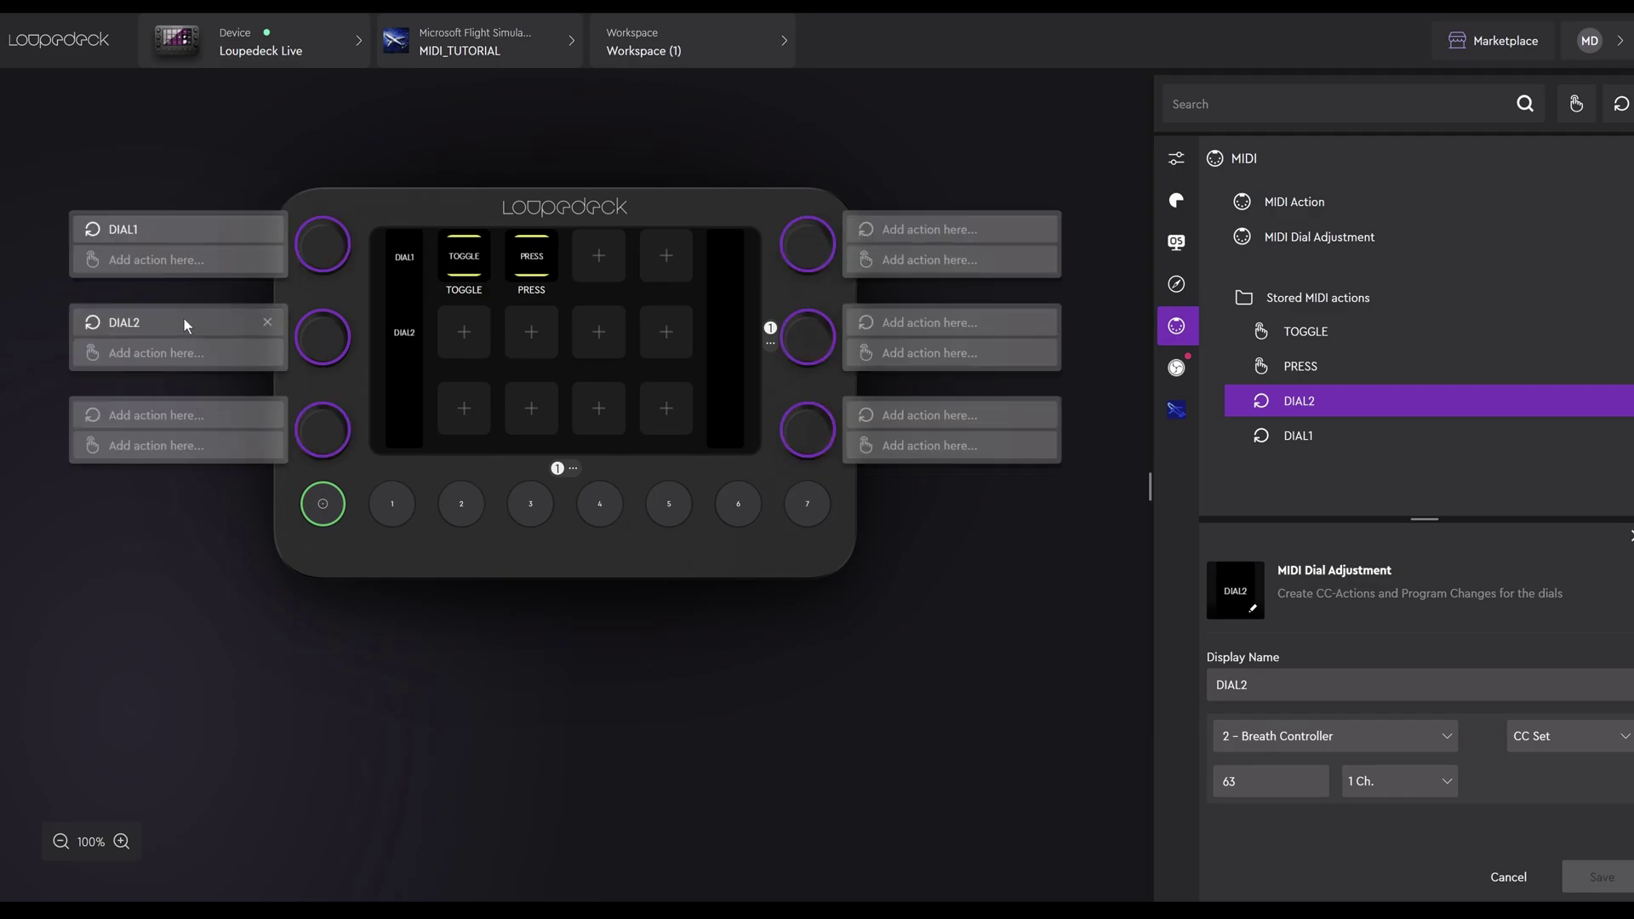
drag(190, 320, 791, 439)
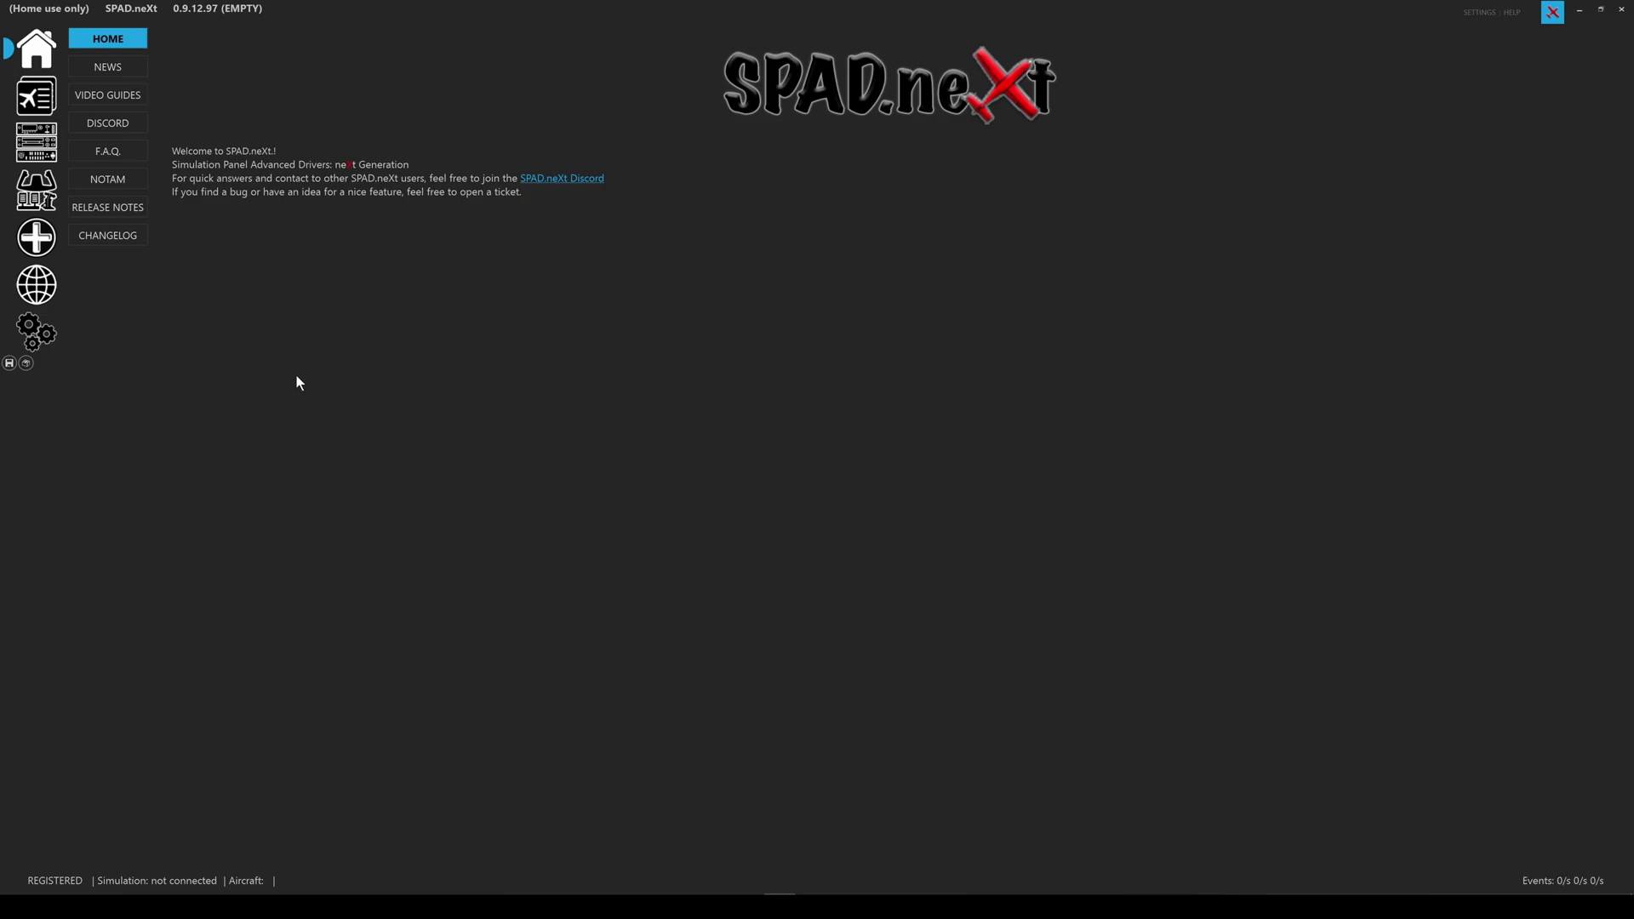
Step: Open SPAD.neXt's Devices > MIDI Devices settings, with MIDI support and Loupedeck Live input/output enabled
click(32, 337)
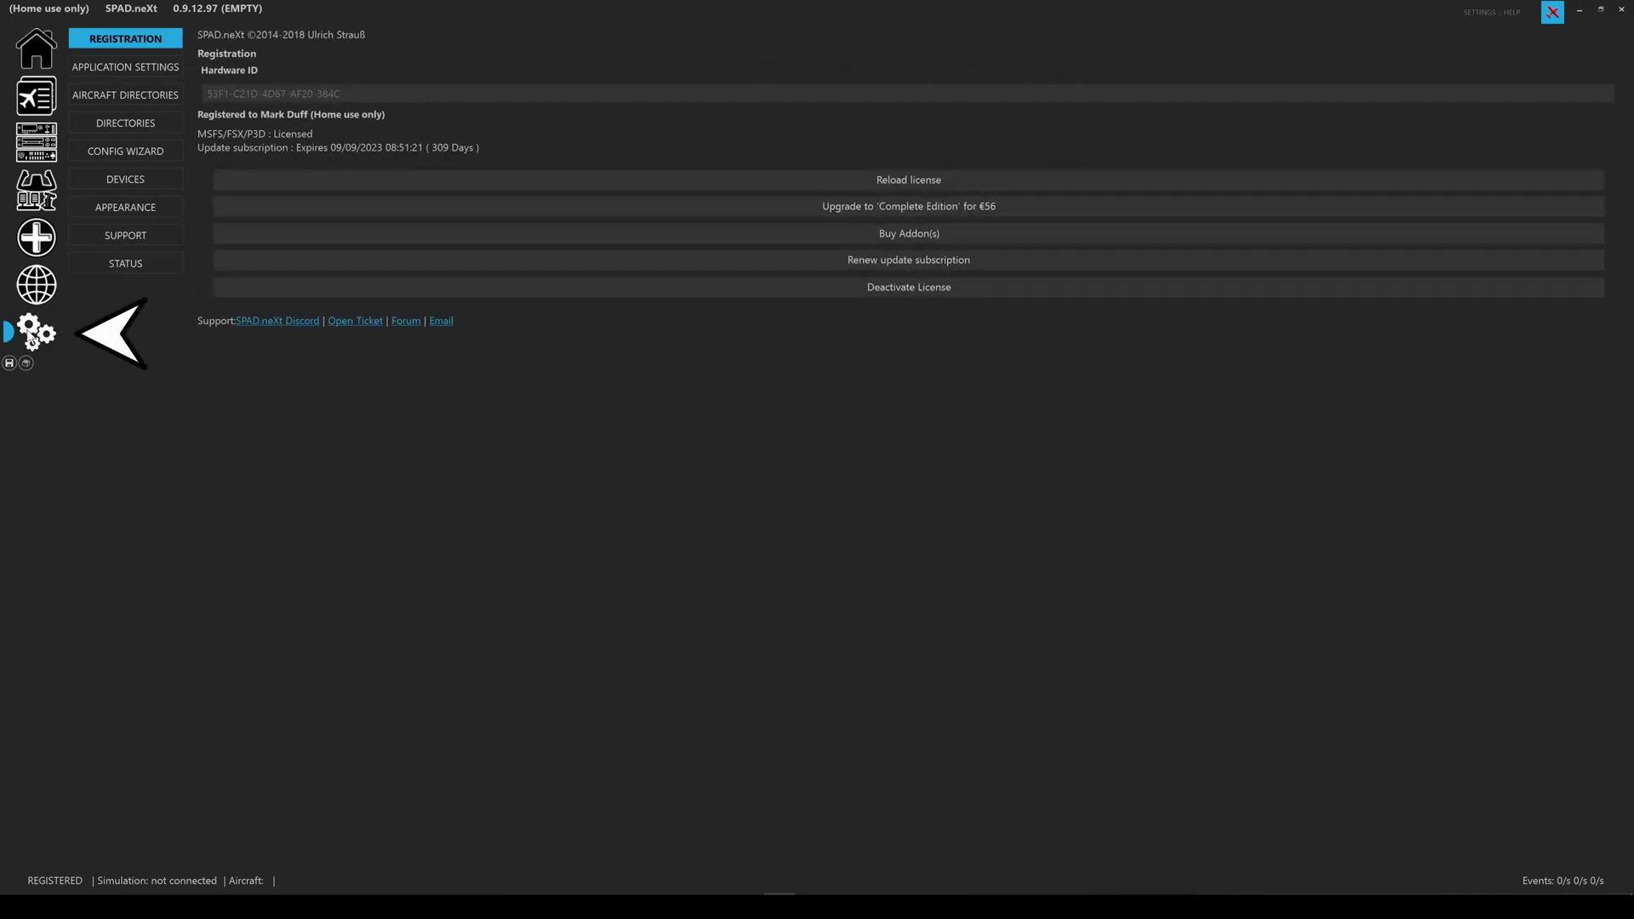
click(112, 179)
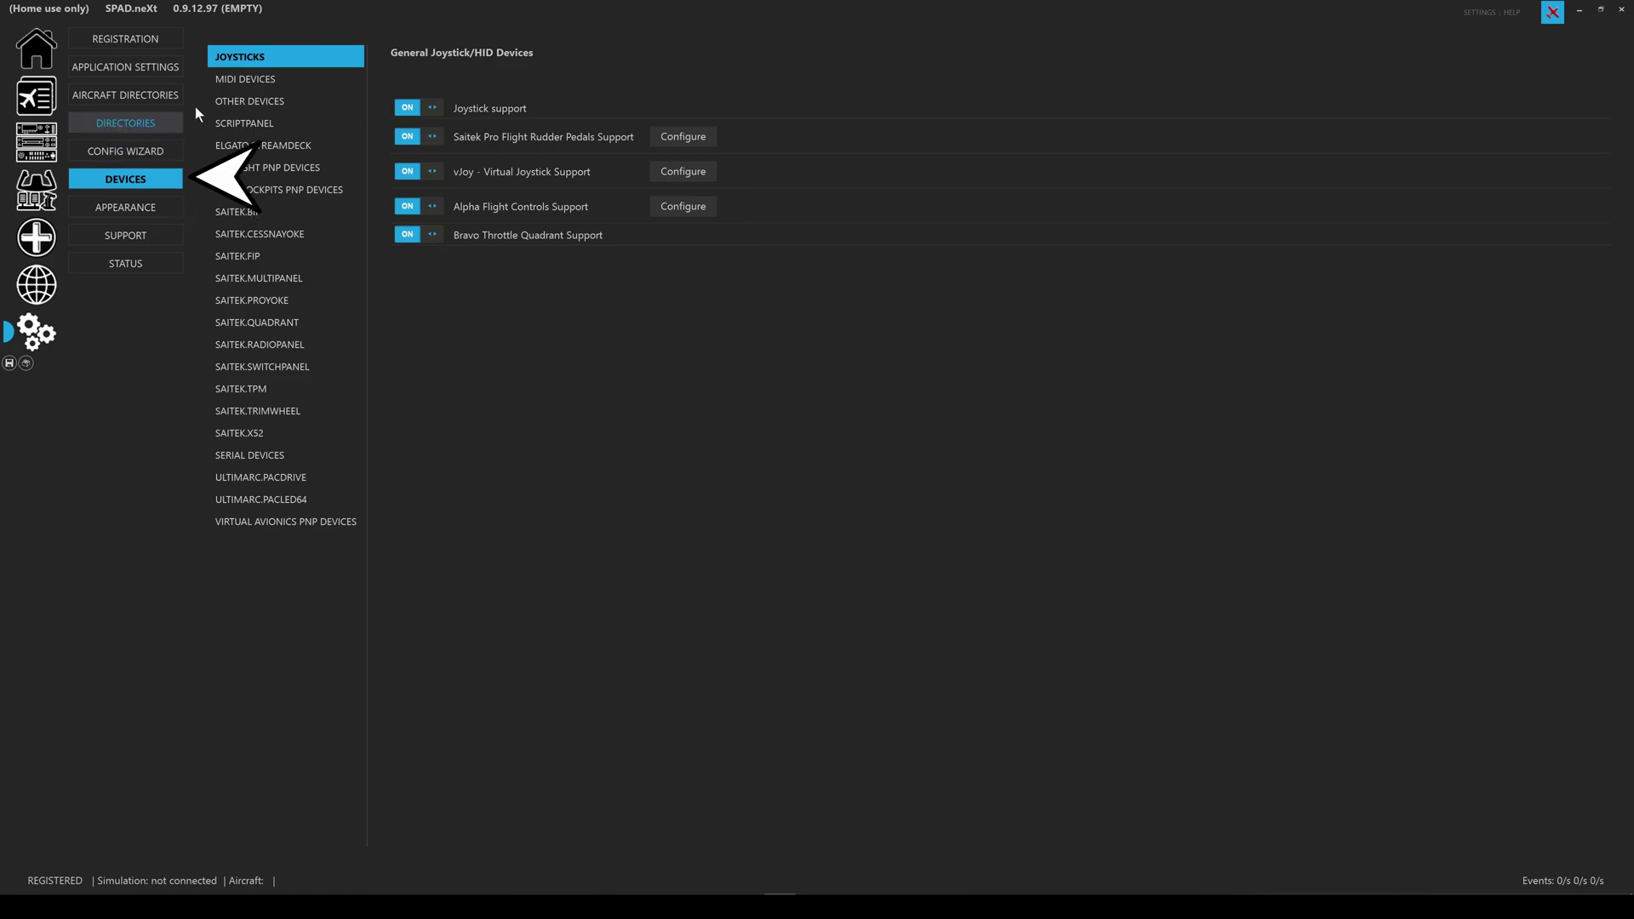
click(241, 78)
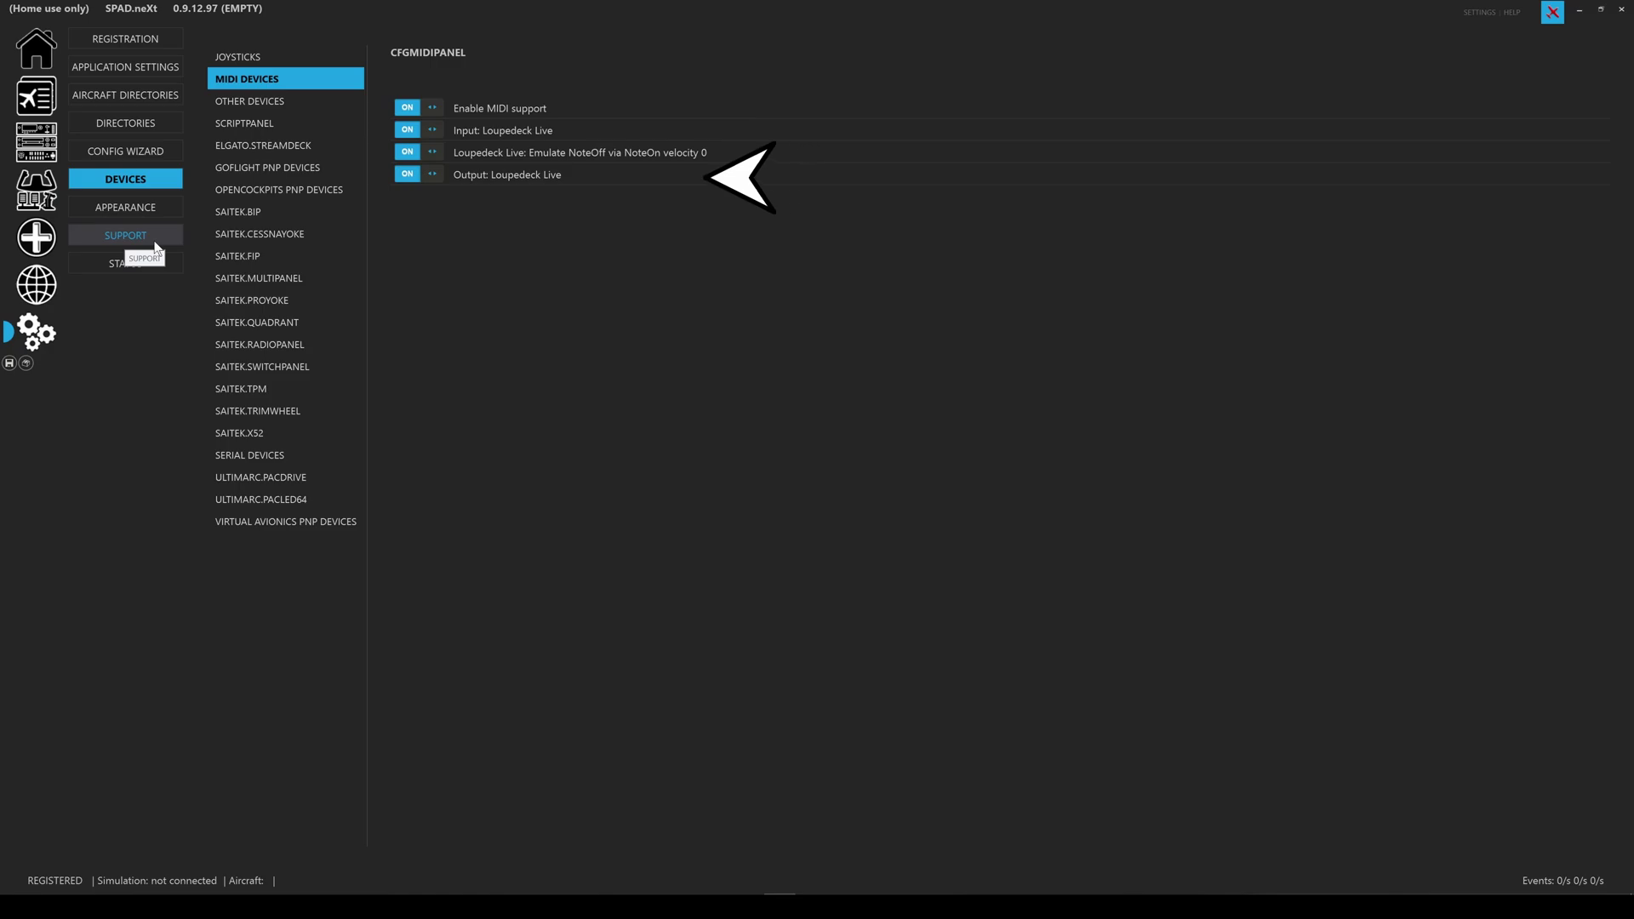
Step: Open the LOUPEDECK LIVE device page from the left sidebar's devices icon
click(37, 142)
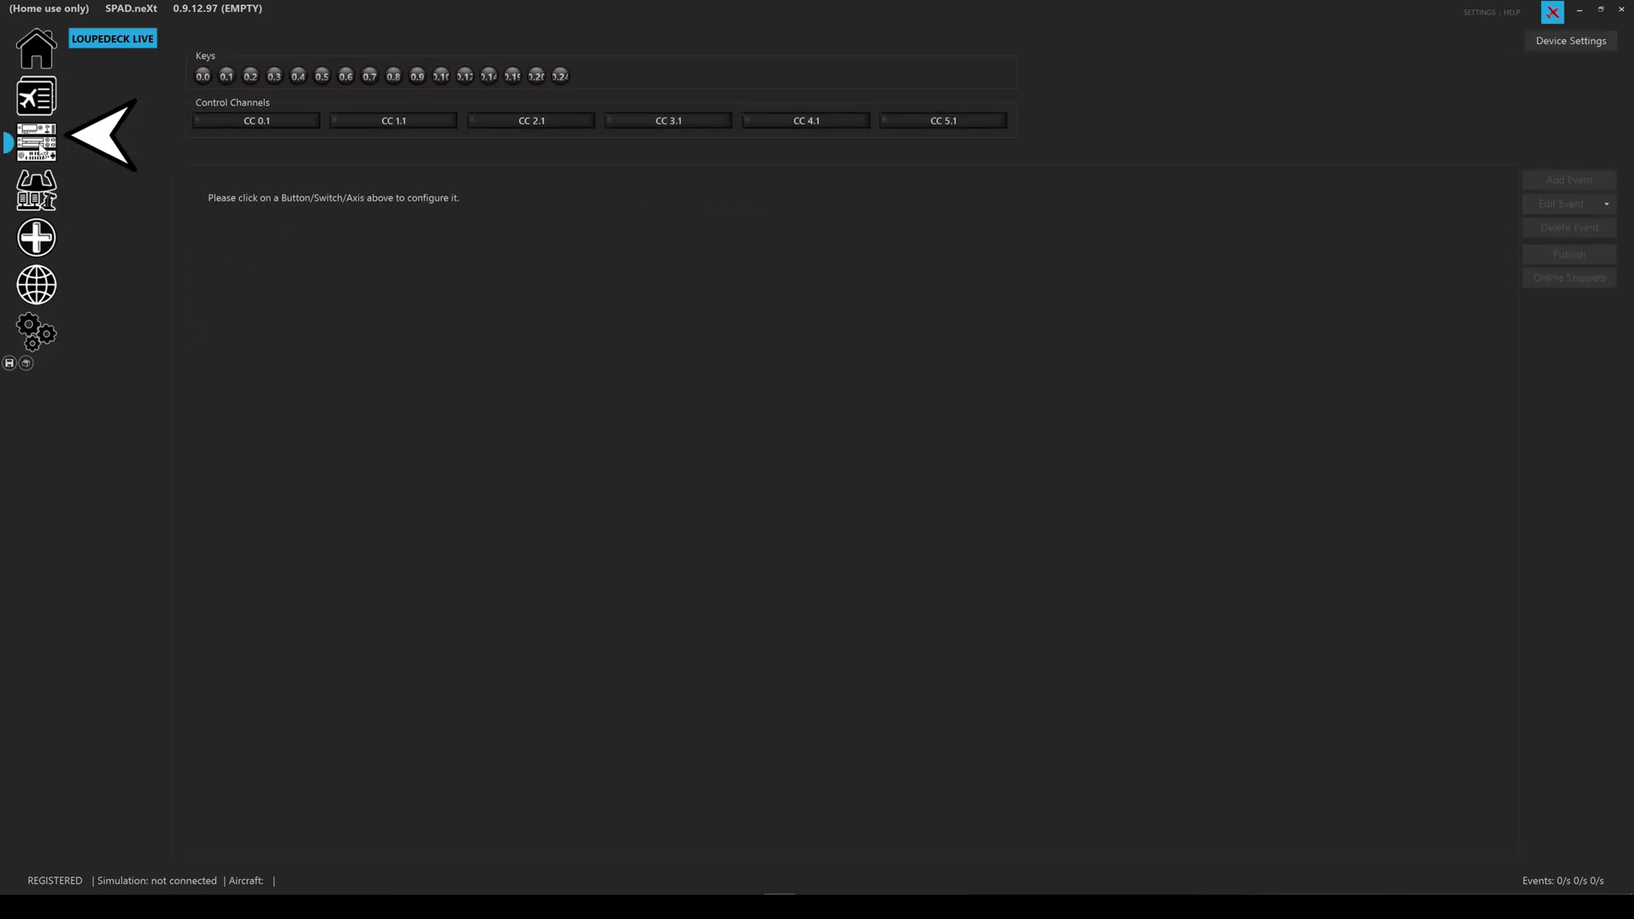